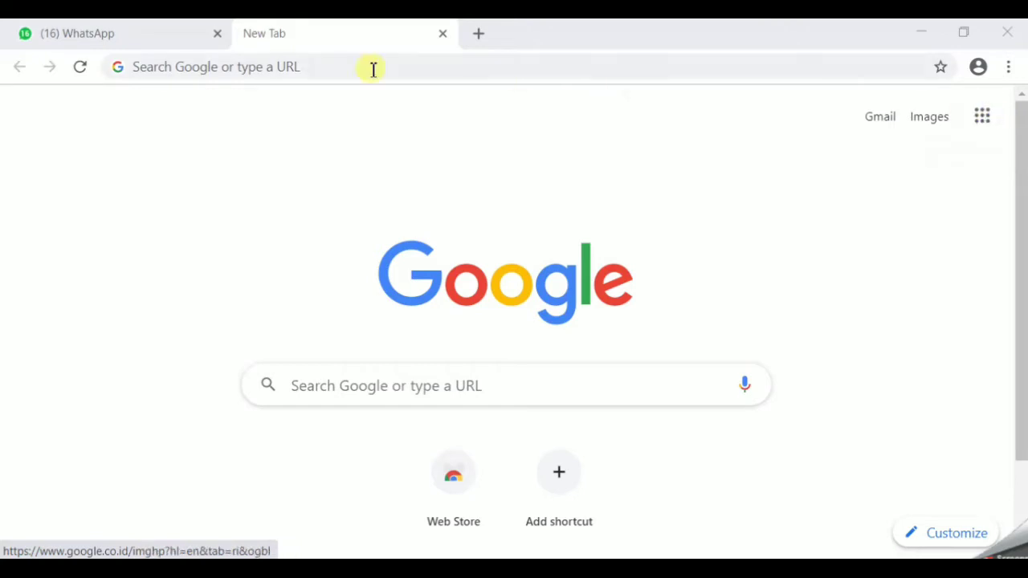
- Load google.com in the Chrome address bar
{"action": "left_click", "coordinate": [246, 72]}
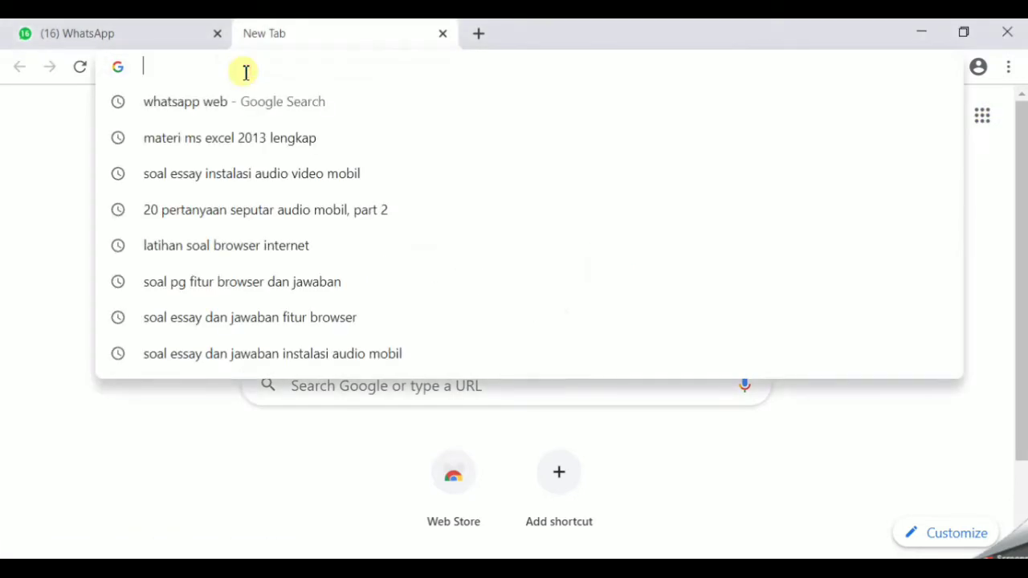
{"action": "type", "text": "goo"}
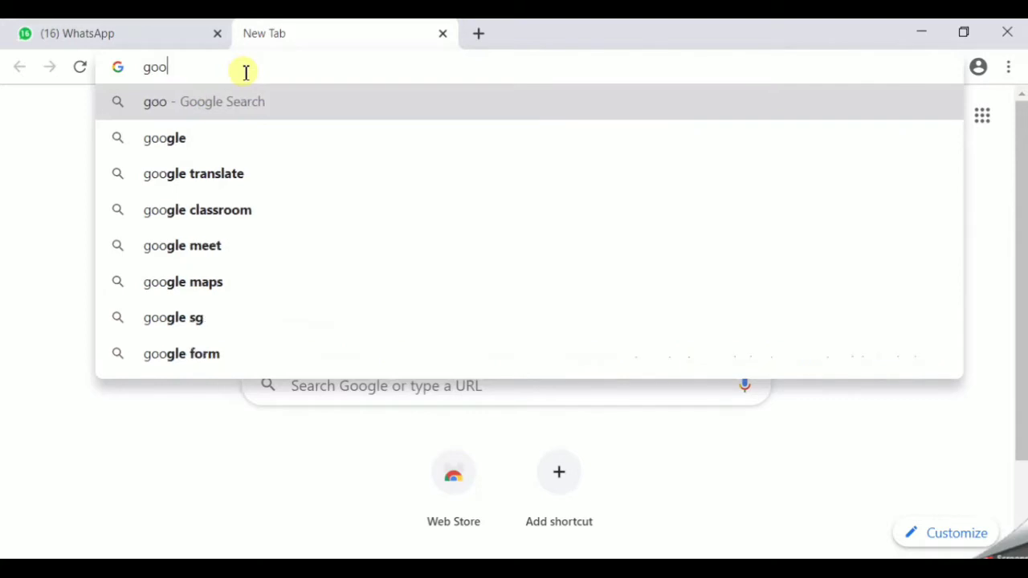
{"action": "type", "text": "g"}
{"action": "type", "text": "le"}
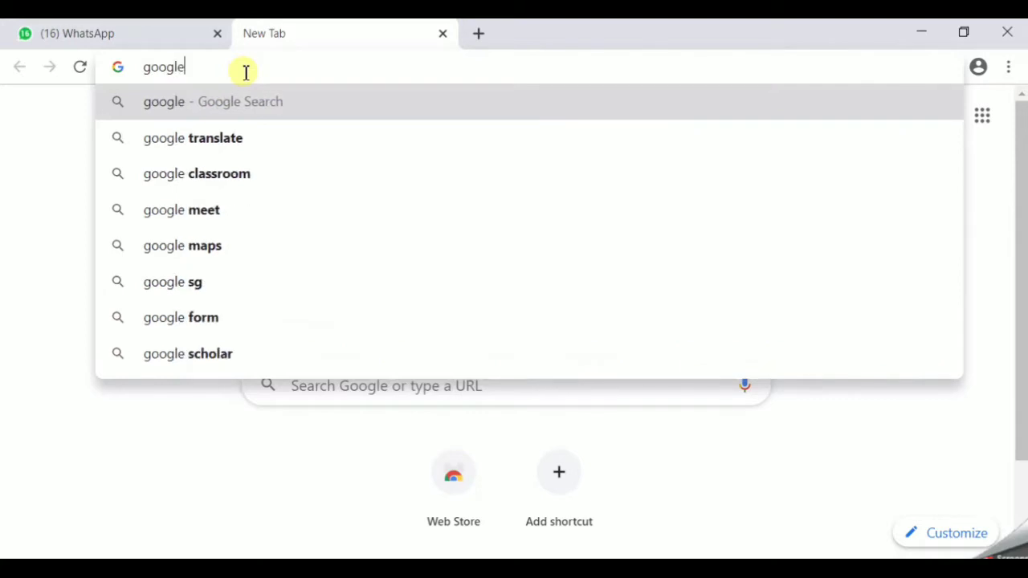
{"action": "type", "text": ".com"}
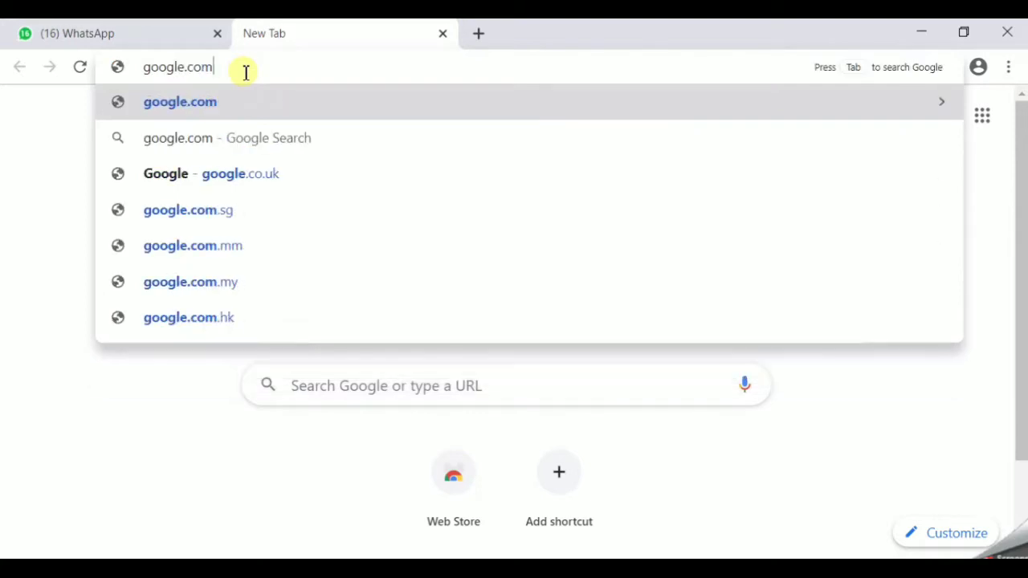
{"action": "key", "text": "Return"}
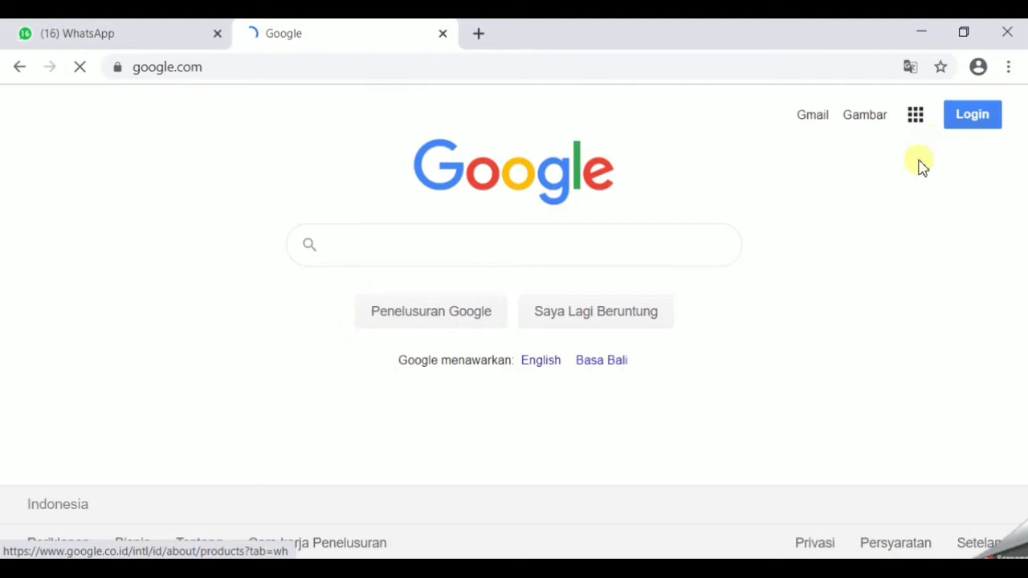
- Go to Google Drive from the Google apps grid and reach its sign-in page
{"action": "left_click", "coordinate": [918, 119]}
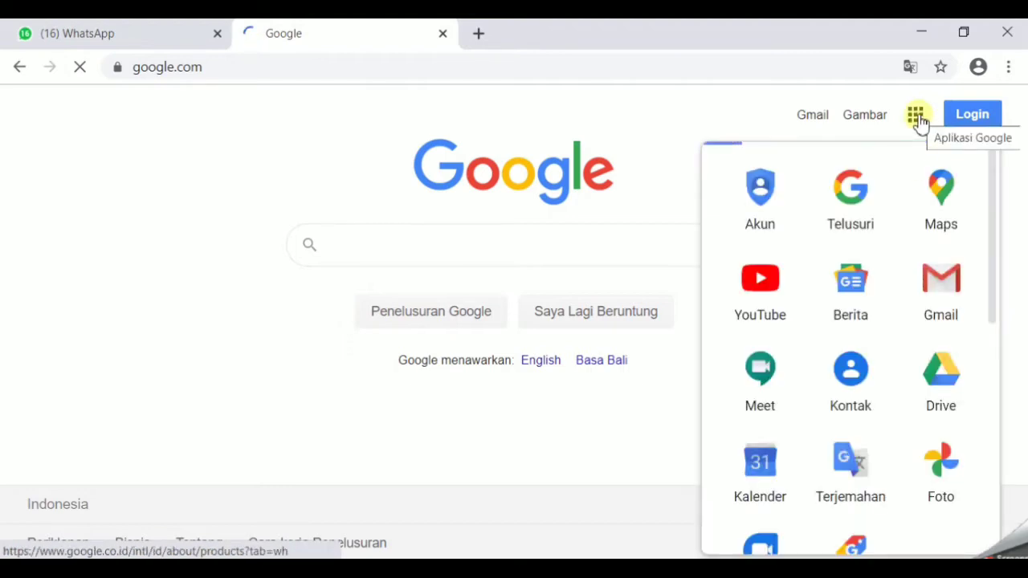
{"action": "left_click", "coordinate": [959, 356]}
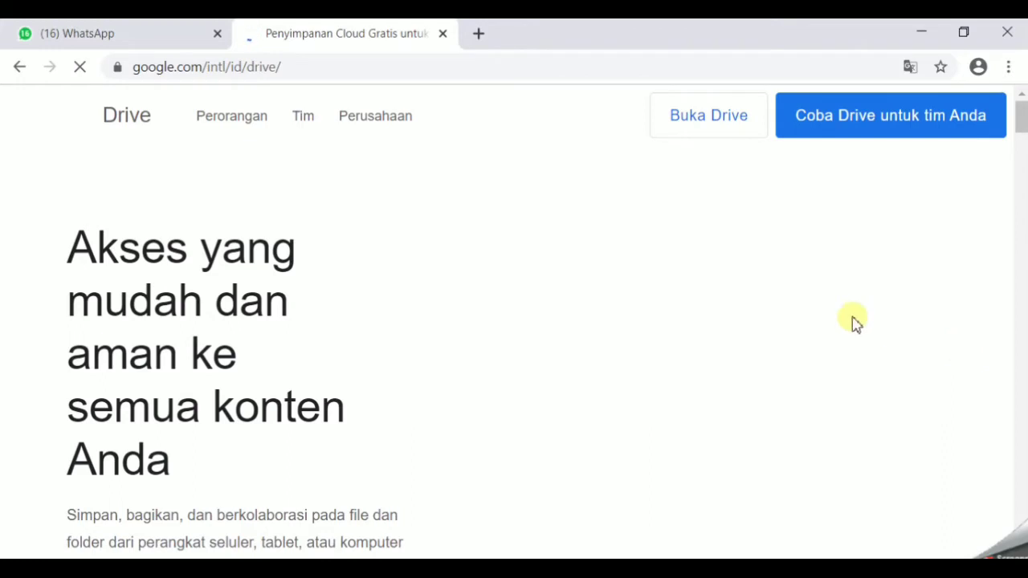
{"action": "left_click", "coordinate": [719, 121]}
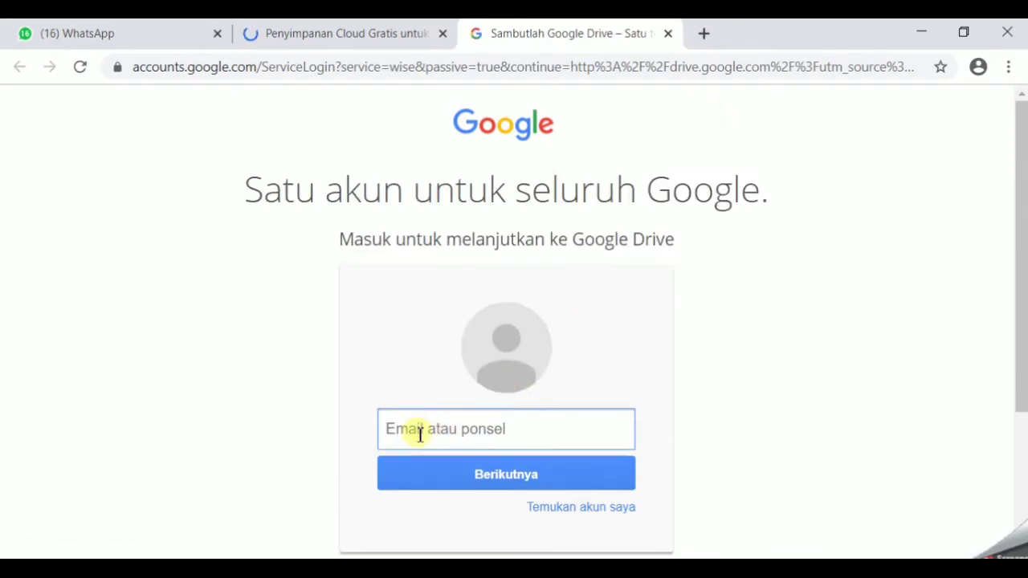
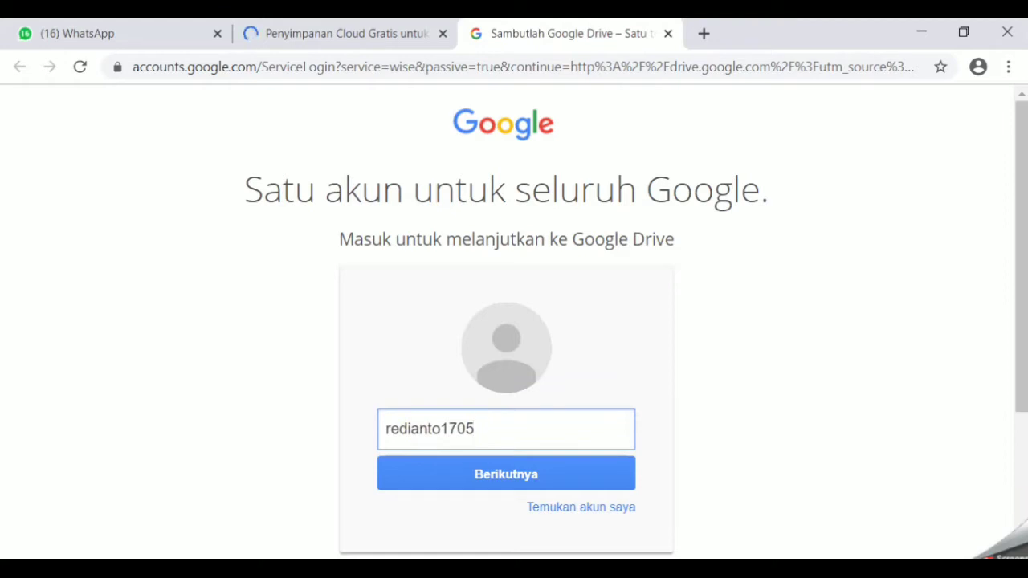
- Sign in with the account's e-mail and password to open Drive Saya
{"action": "left_click", "coordinate": [566, 475]}
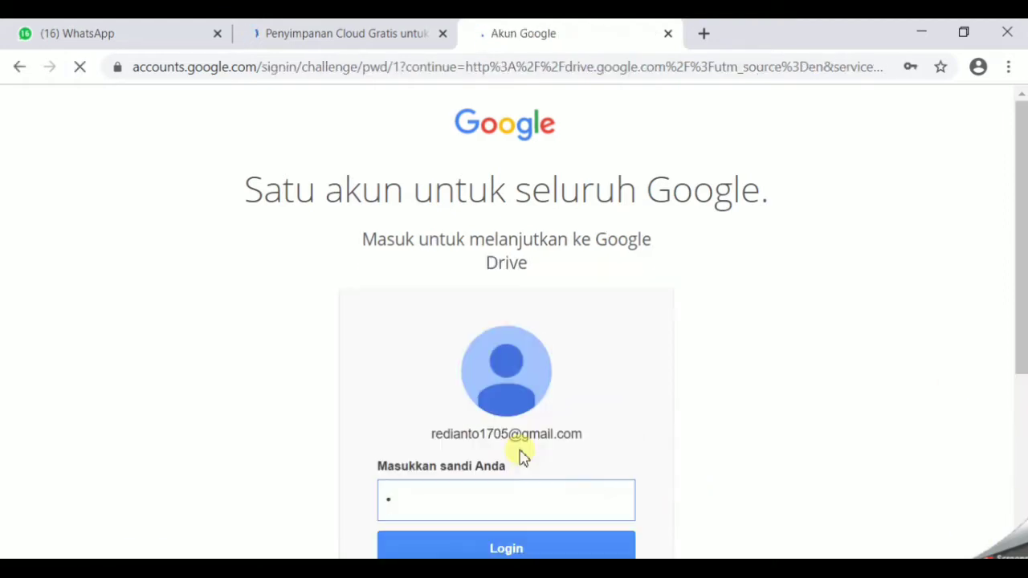
{"action": "type", "text": "••••••••"}
{"action": "scroll", "coordinate": [521, 456], "scroll_direction": "down", "scroll_amount": 1}
{"action": "left_click", "coordinate": [529, 462]}
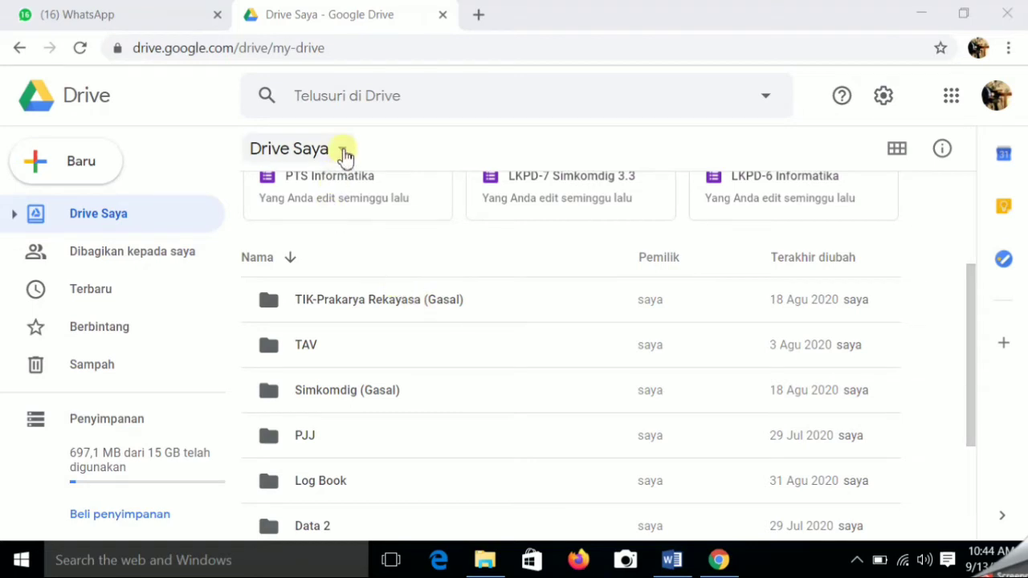
- Create a new folder named 'Soal Ujian' in My Drive
{"action": "left_click", "coordinate": [344, 153]}
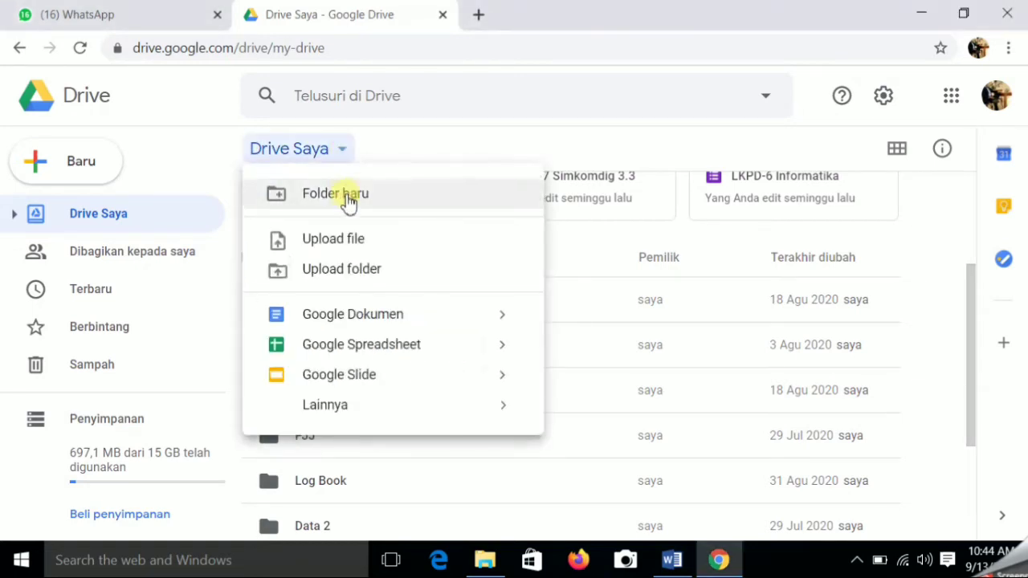
{"action": "left_click", "coordinate": [348, 197]}
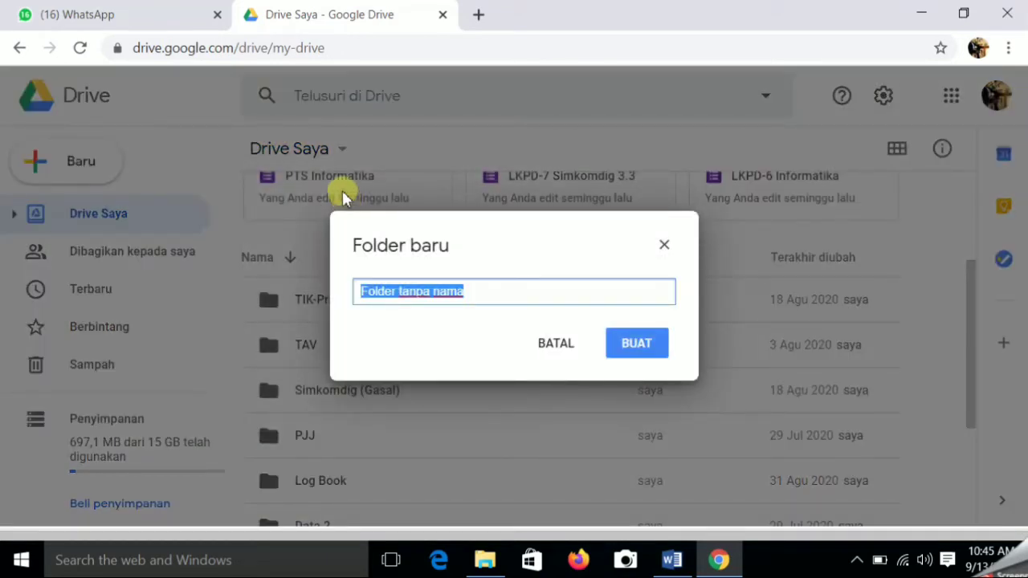
{"action": "type", "text": "Soal Ujia"}
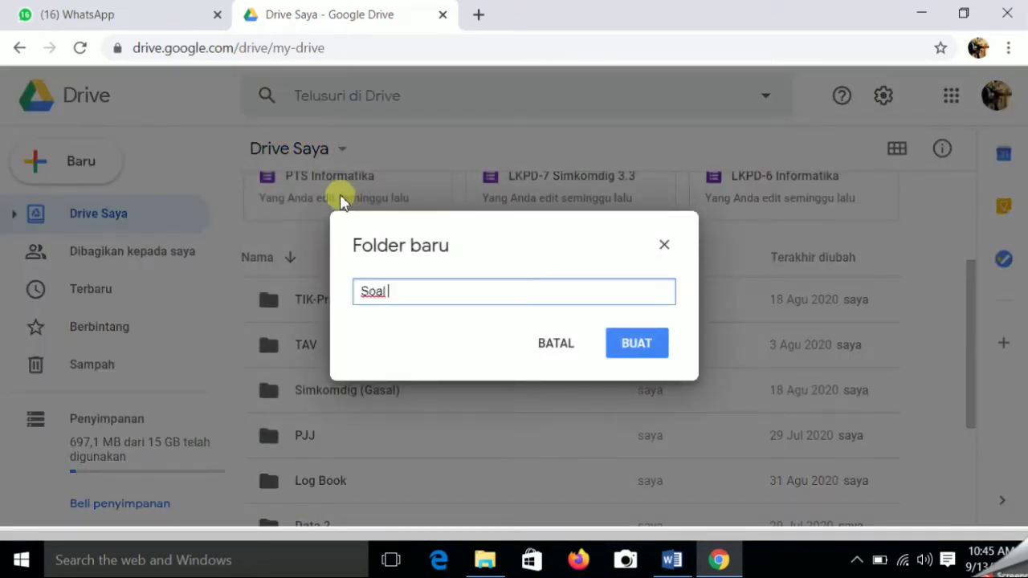
{"action": "type", "text": "n"}
{"action": "left_click", "coordinate": [636, 345]}
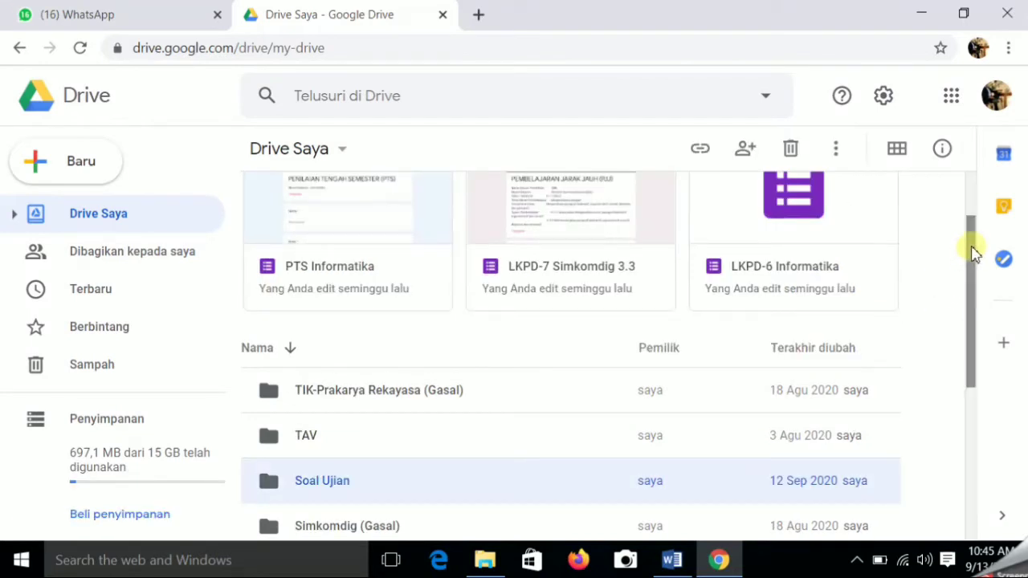
- Open the Soal Ujian folder and create a new Google Form inside it
{"action": "double_click", "coordinate": [336, 480]}
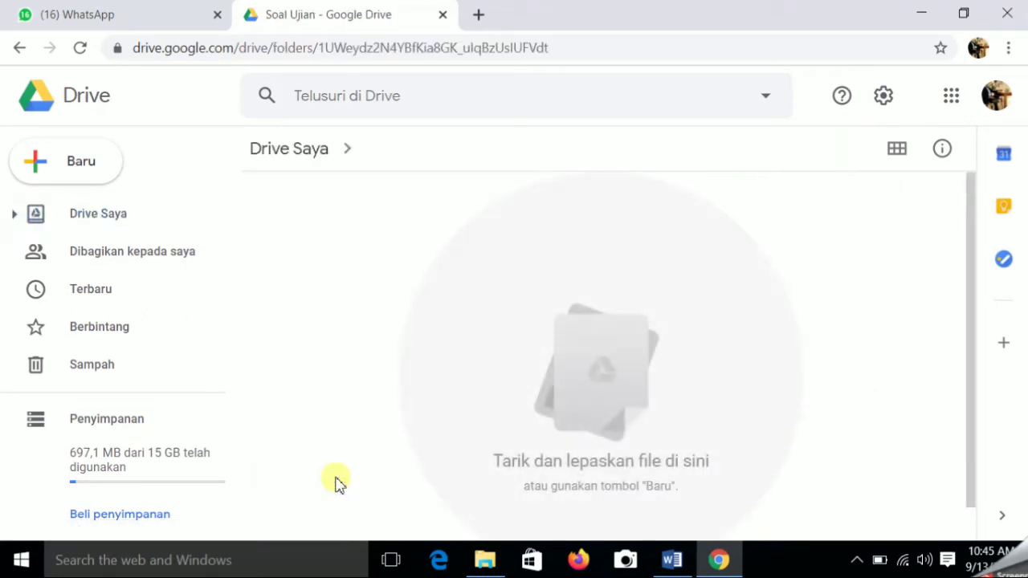
{"action": "left_click", "coordinate": [66, 164]}
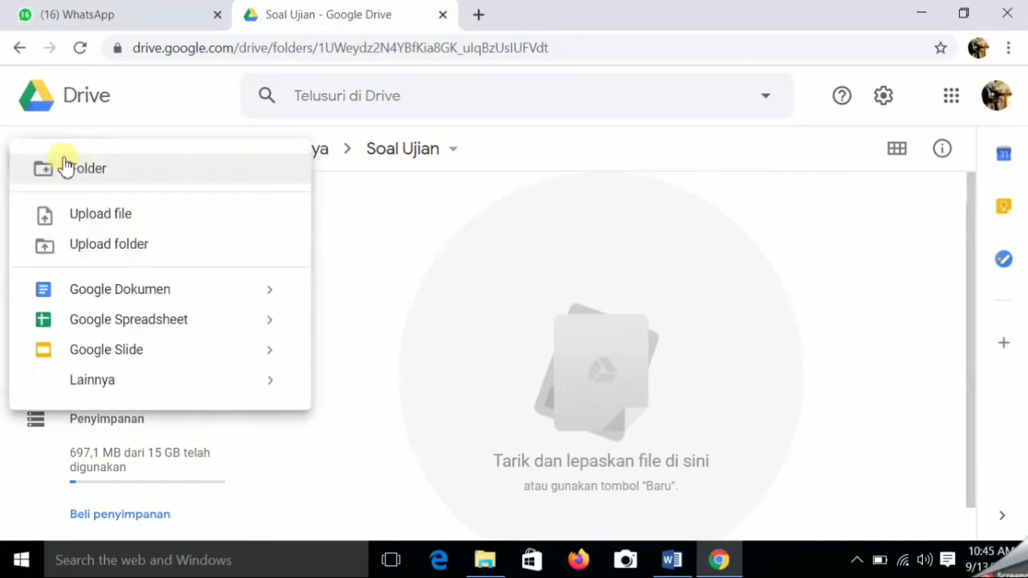
{"action": "mouse_move", "coordinate": [109, 392]}
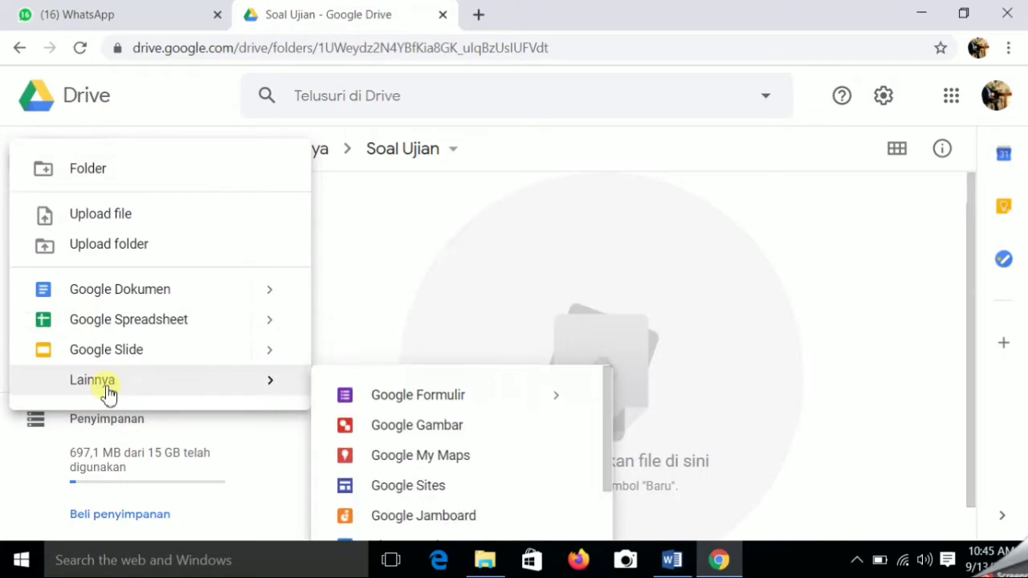
{"action": "left_click", "coordinate": [456, 400]}
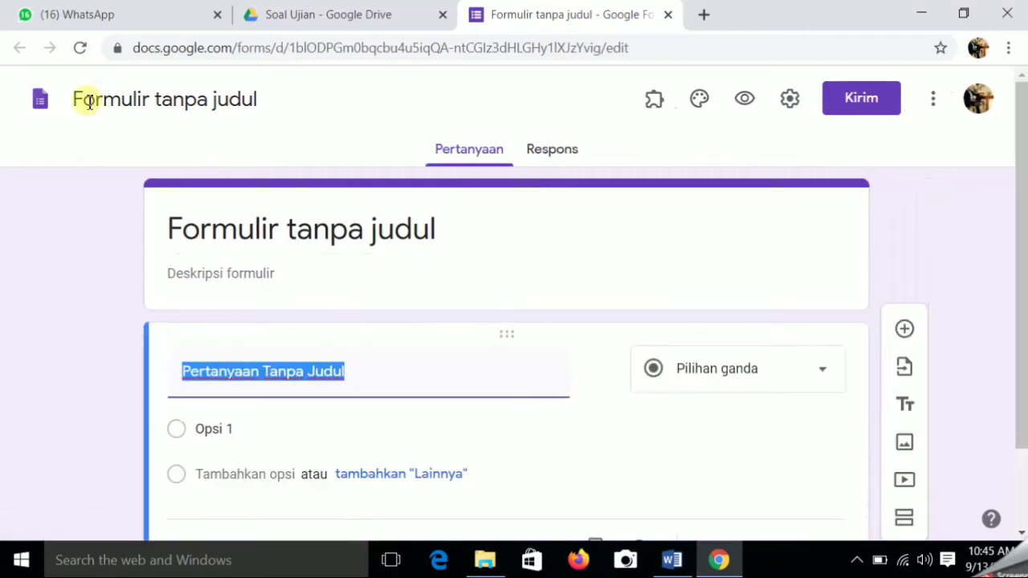
- Rename the form file to 'PTS Gasal 2020' and select the heading text for replacement
{"action": "left_click", "coordinate": [94, 99]}
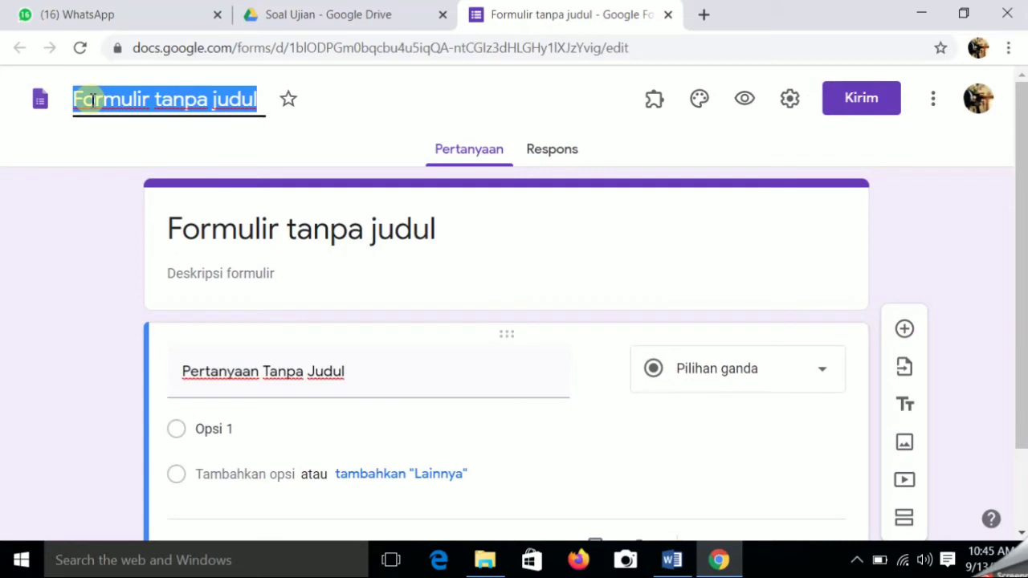
{"action": "type", "text": "PTS"}
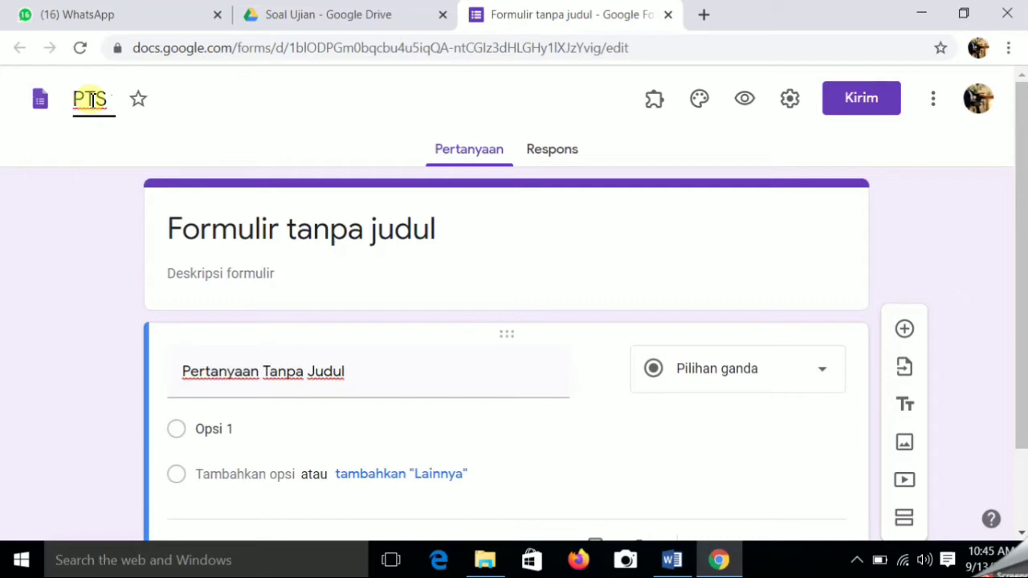
{"action": "type", "text": " Gasal 2020"}
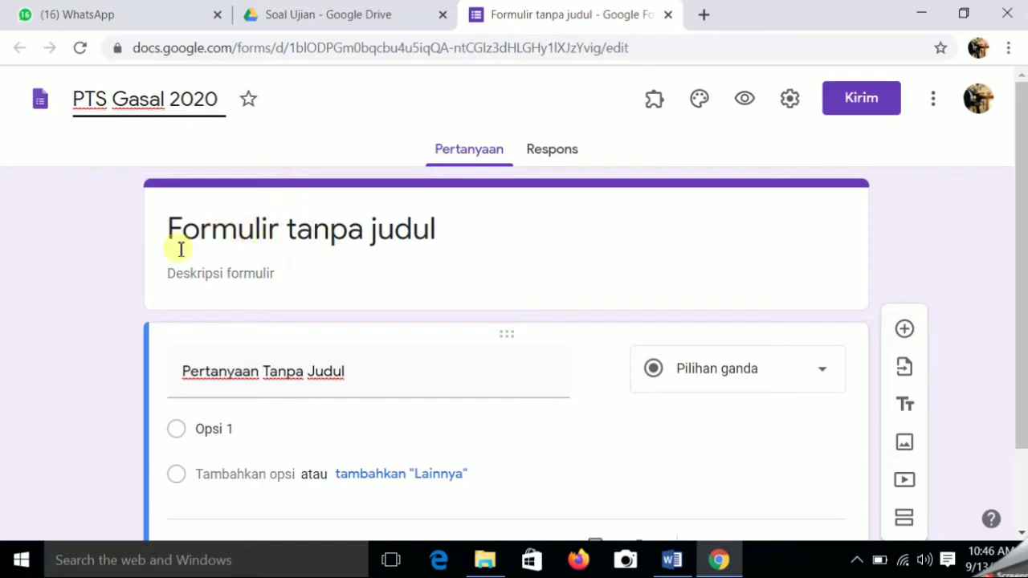
{"action": "left_click", "coordinate": [321, 230]}
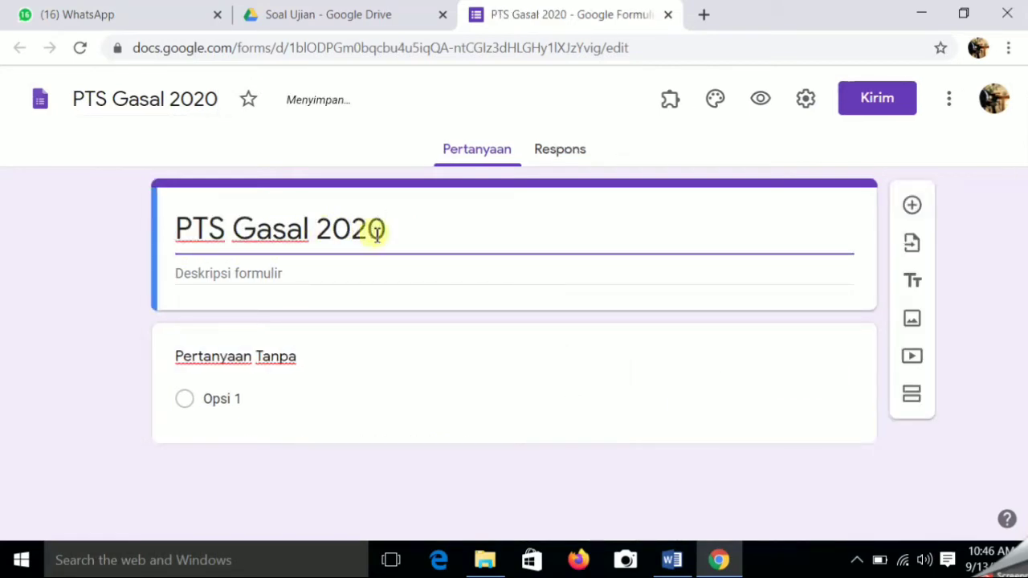
{"action": "left_click_drag", "start_coordinate": [386, 230], "coordinate": [142, 248]}
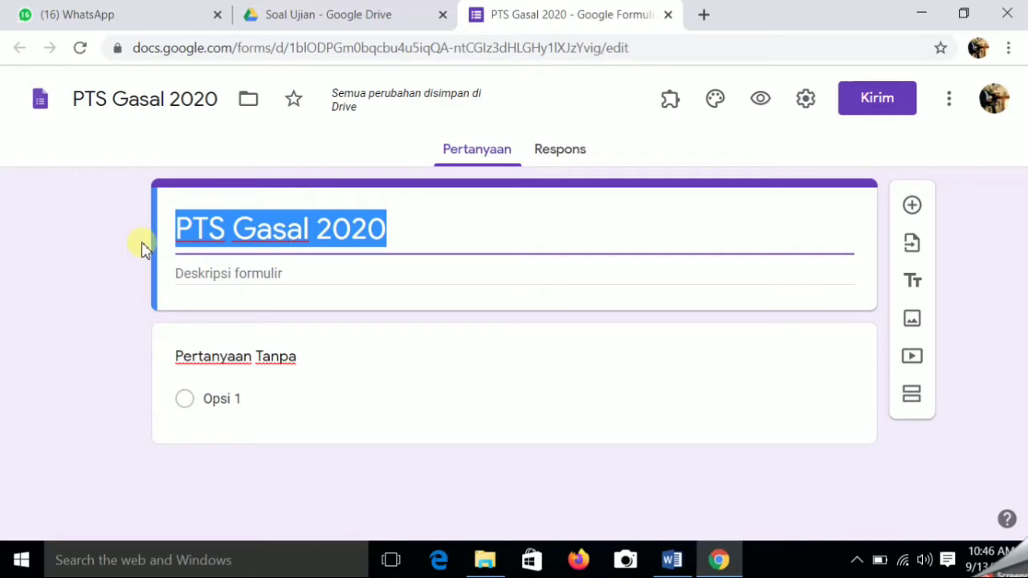
- Set the heading to 'PENILAIAN TENGAH SEMESTER (PTS)' and begin the description 'Mapel :'
{"action": "type", "text": "PE"}
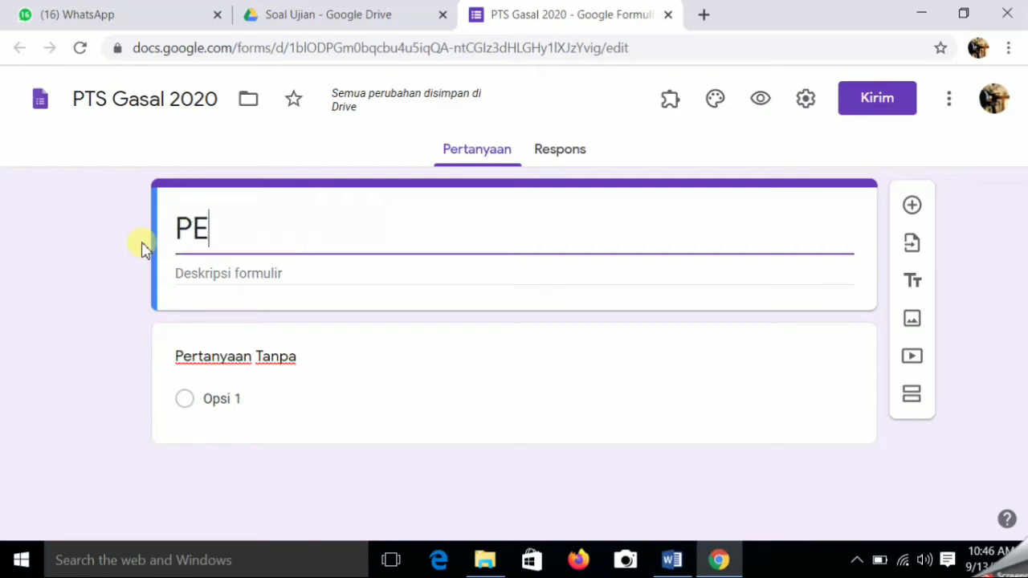
{"action": "type", "text": "NITAIAN"}
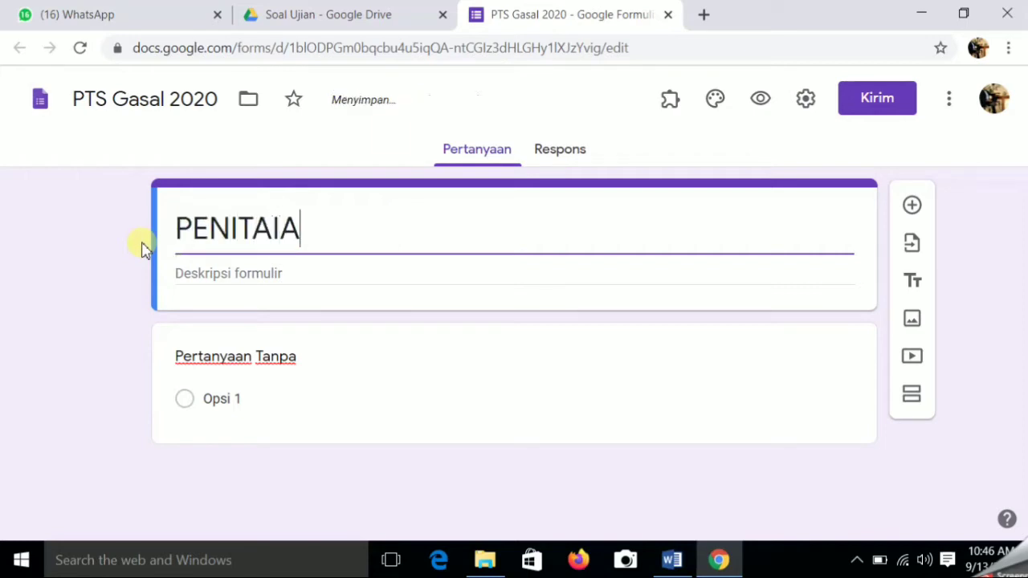
{"action": "key", "text": "BackSpace"}
{"action": "key", "text": "BackSpace"}
{"action": "key", "text": "BackSpace"}
{"action": "key", "text": "BackSpace"}
{"action": "key", "text": "BackSpace"}
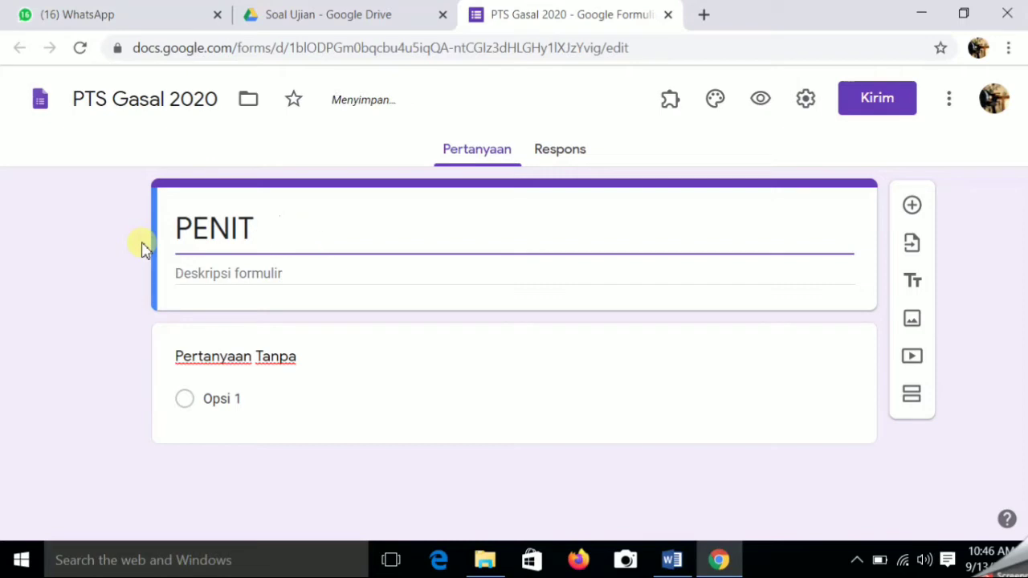
{"action": "type", "text": "LAIA"}
{"action": "type", "text": "N "}
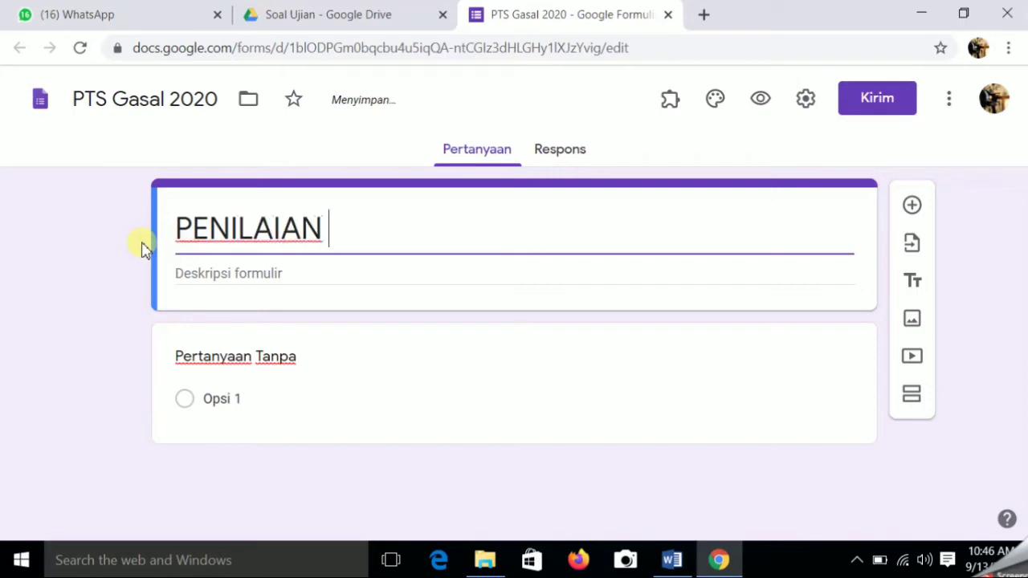
{"action": "type", "text": "TENG"}
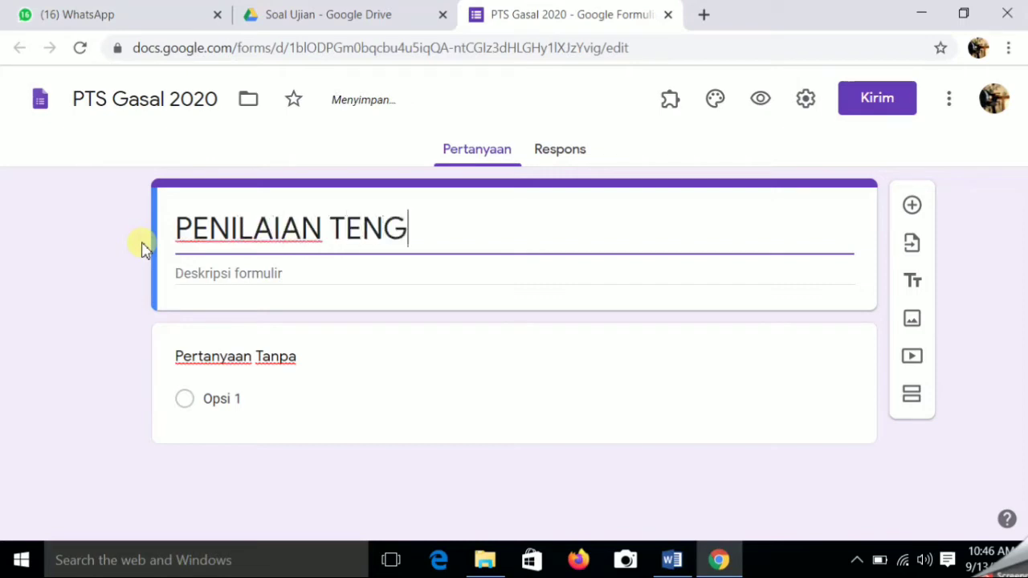
{"action": "type", "text": "AH SEMESTER"}
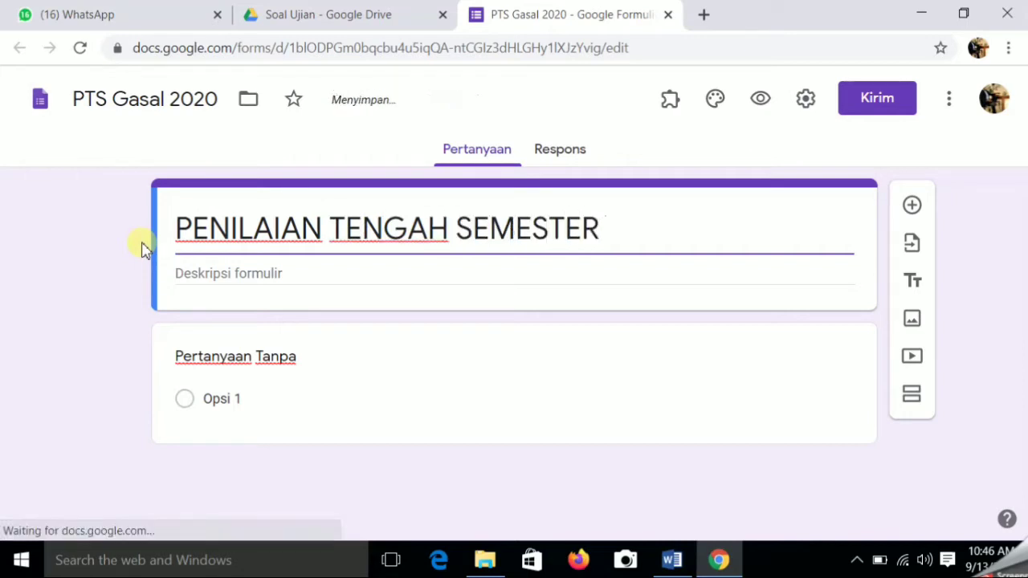
{"action": "type", "text": " (P"}
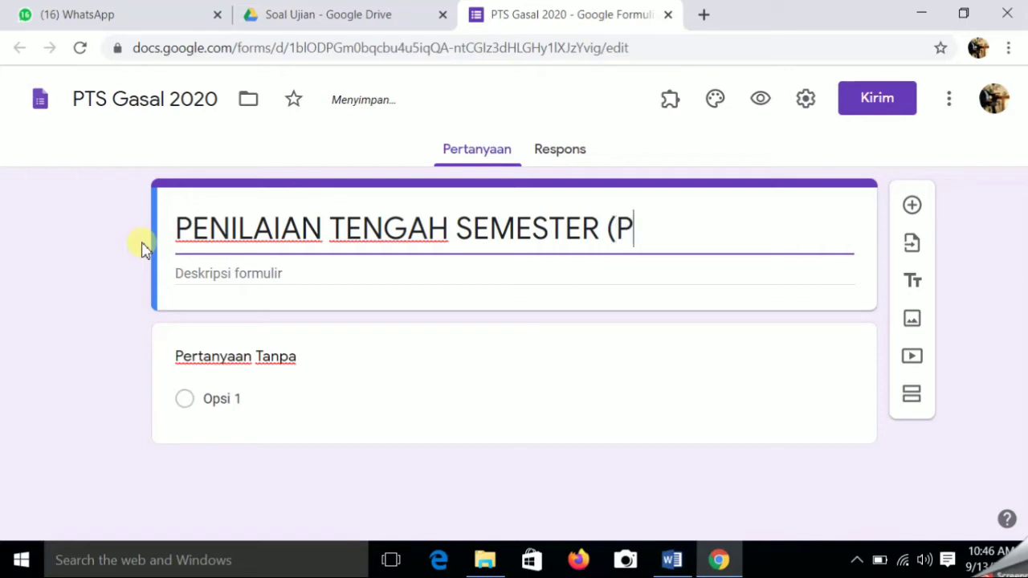
{"action": "type", "text": "TS"}
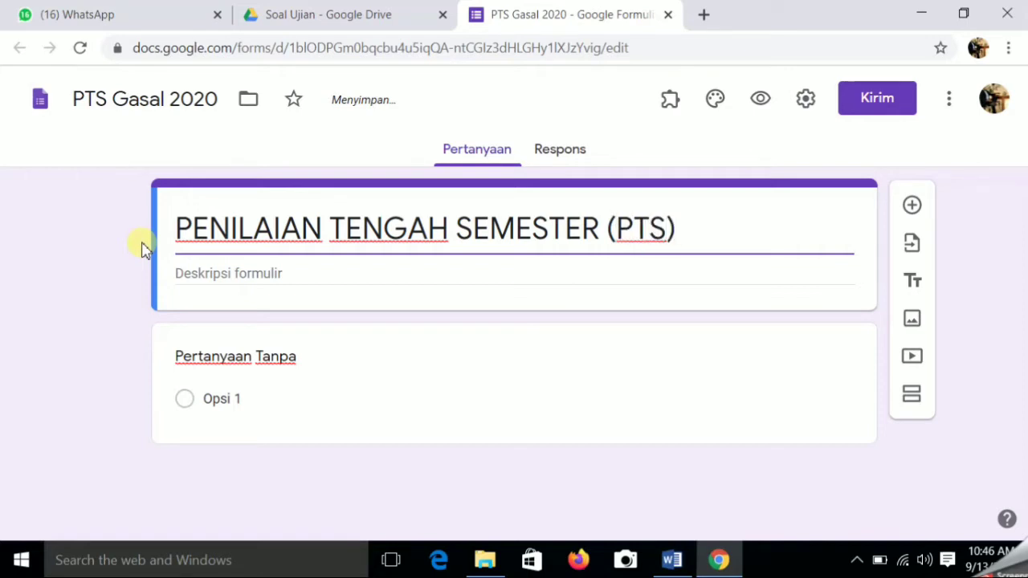
{"action": "type", "text": ")"}
{"action": "left_click", "coordinate": [228, 273]}
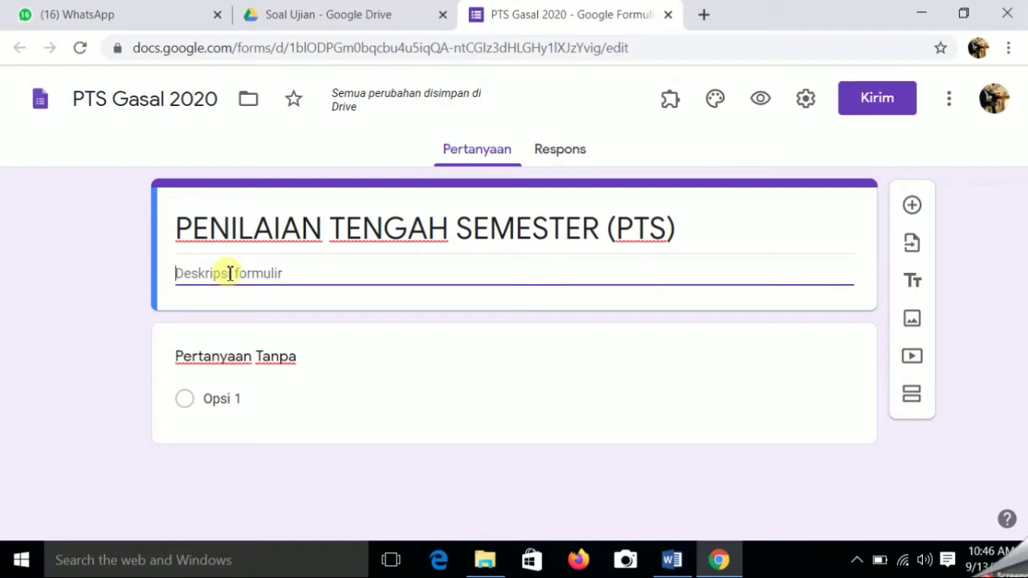
{"action": "type", "text": "Mapel"}
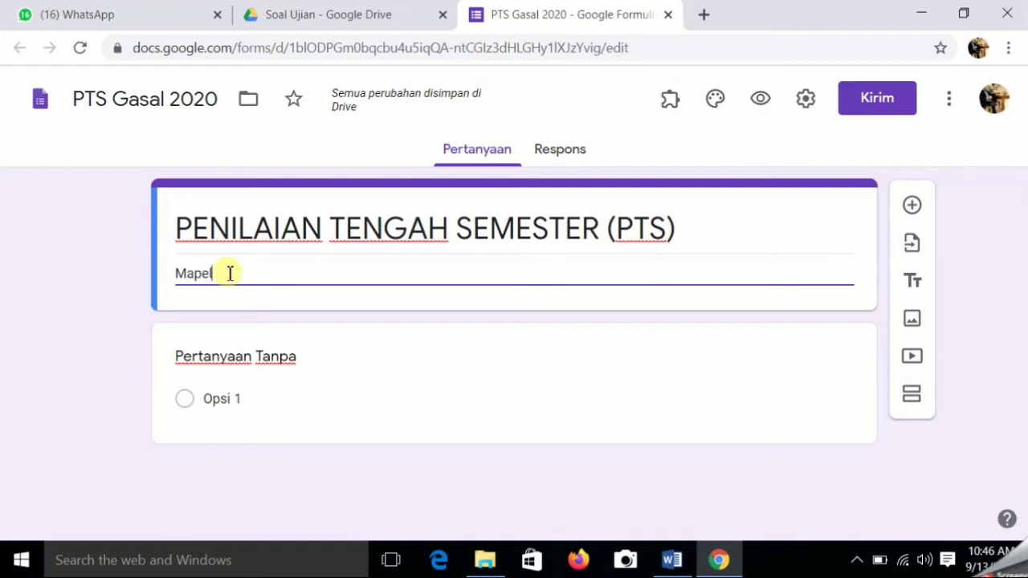
{"action": "type", "text": " : Informatika"}
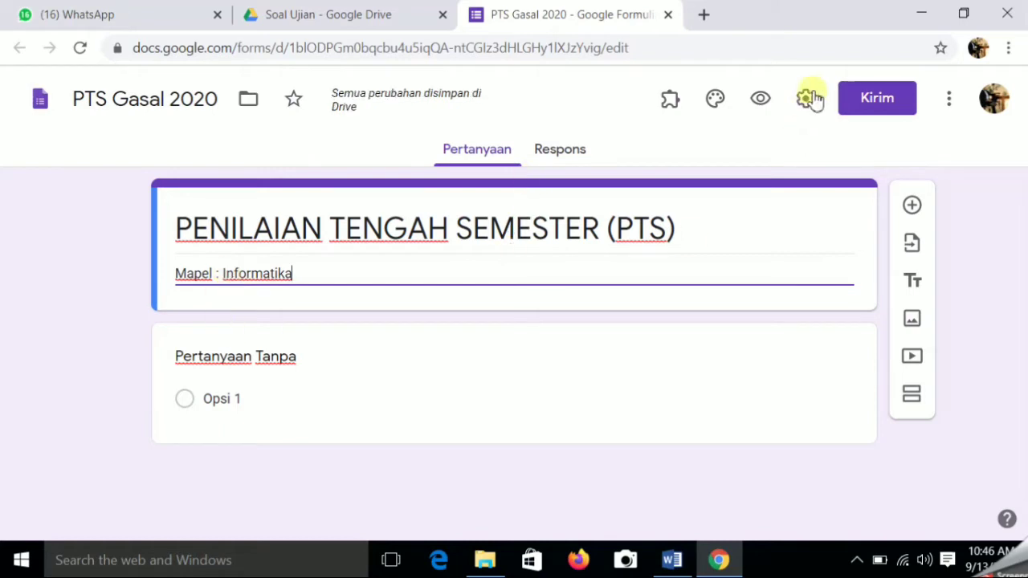
- Insert the open-book image as the form's header
{"action": "left_click", "coordinate": [723, 104]}
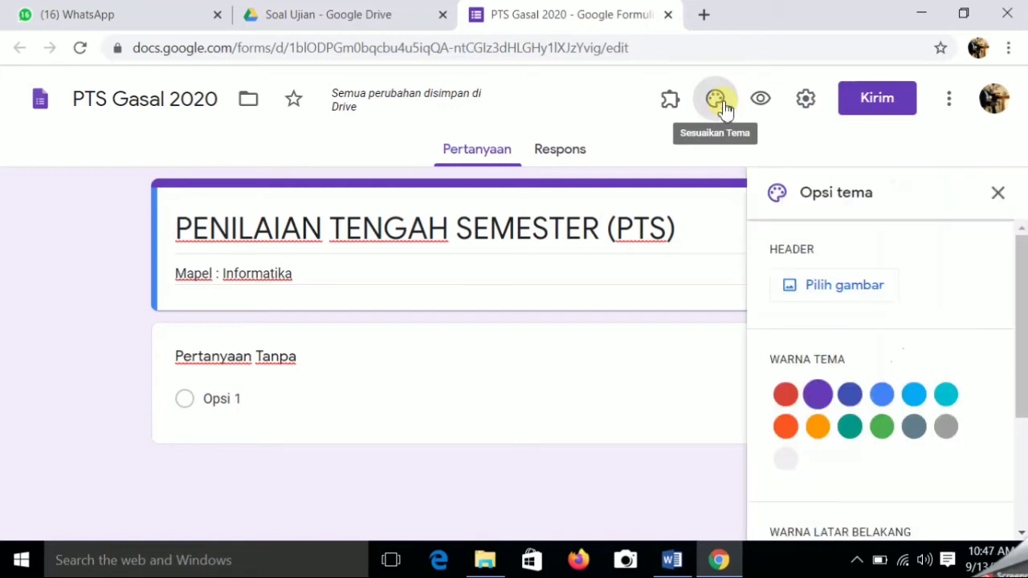
{"action": "left_click", "coordinate": [843, 291]}
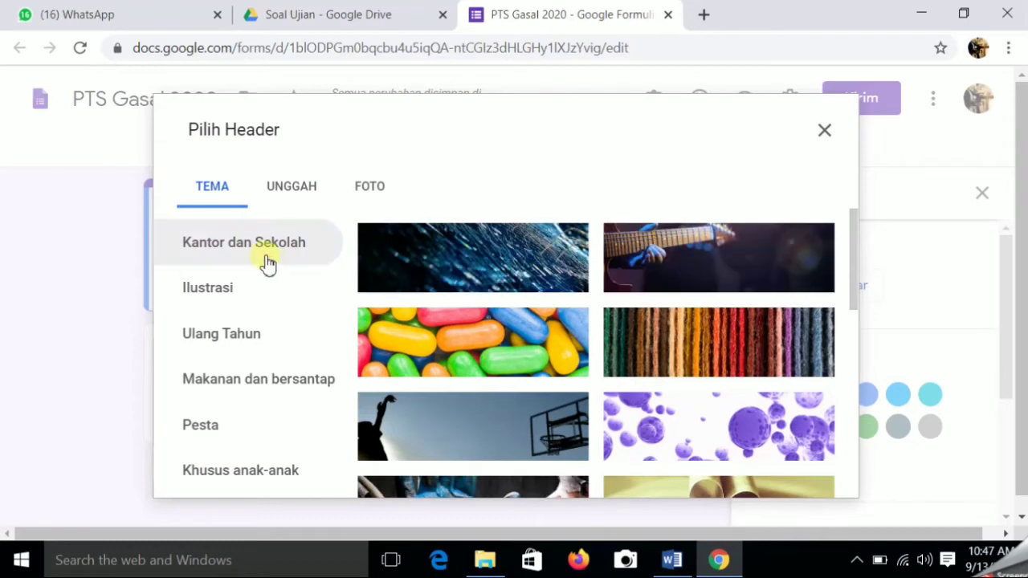
{"action": "left_click_drag", "start_coordinate": [853, 257], "coordinate": [854, 259]}
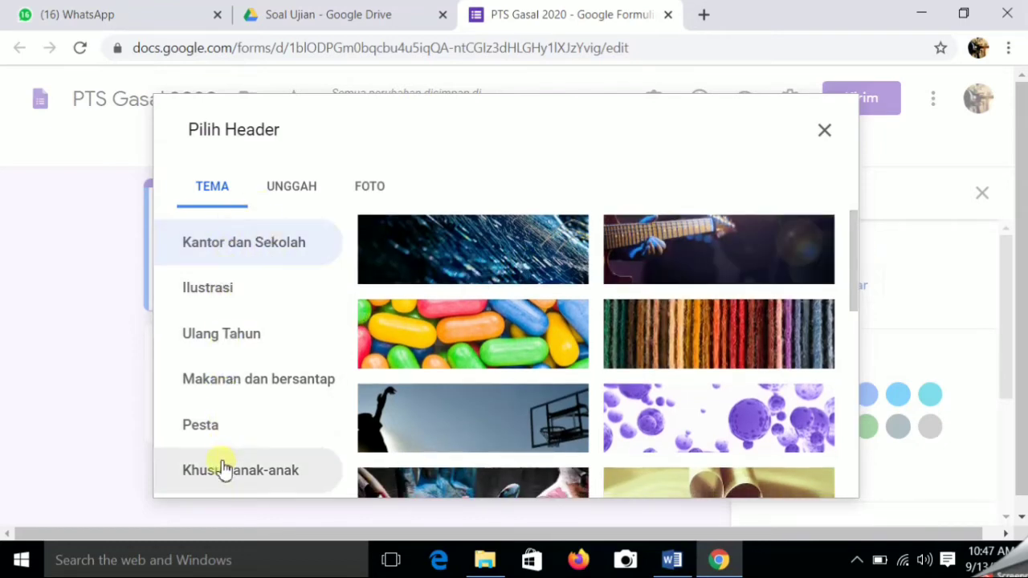
{"action": "left_click_drag", "start_coordinate": [854, 260], "coordinate": [856, 278]}
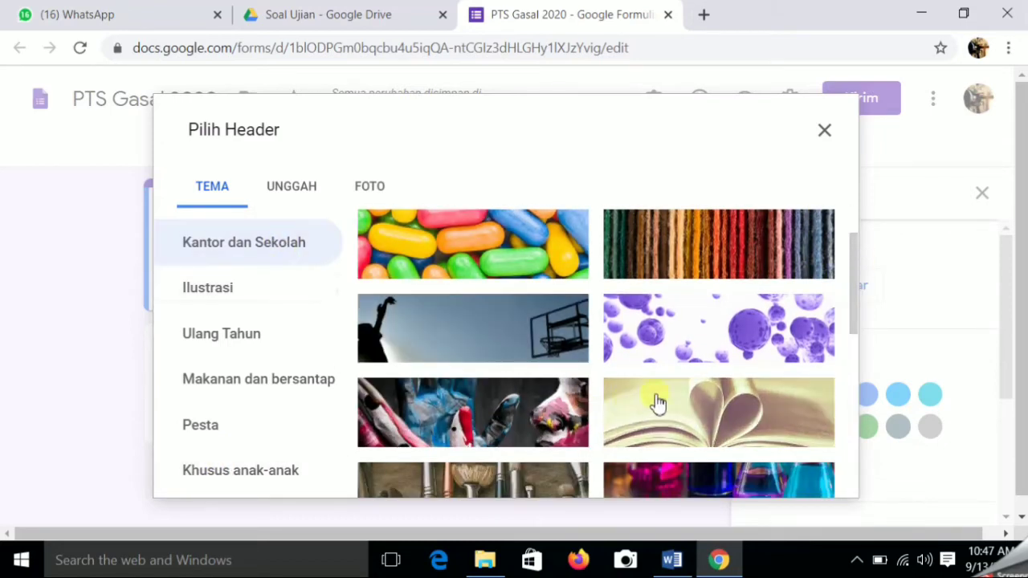
{"action": "left_click", "coordinate": [680, 412]}
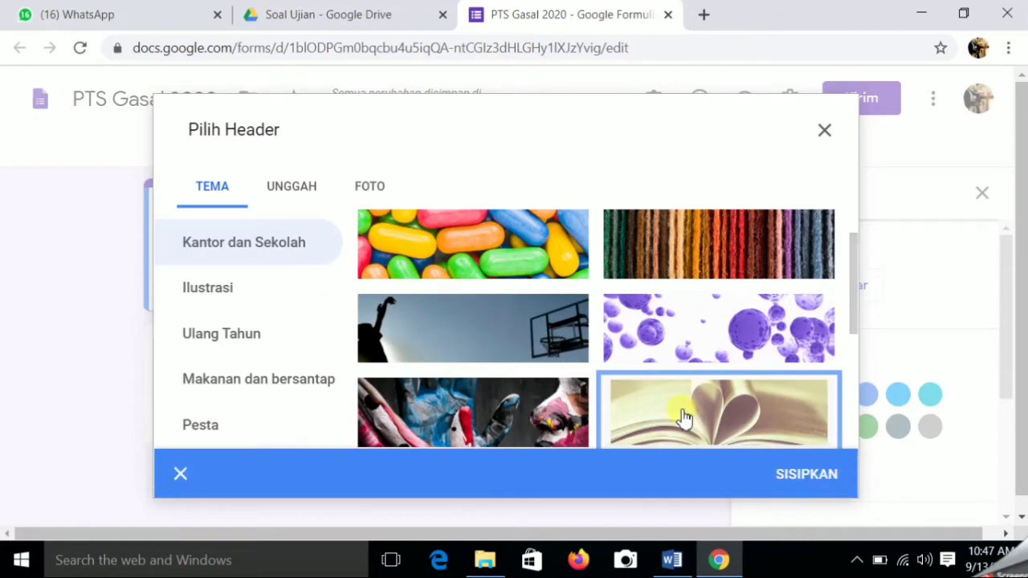
{"action": "left_click", "coordinate": [806, 474]}
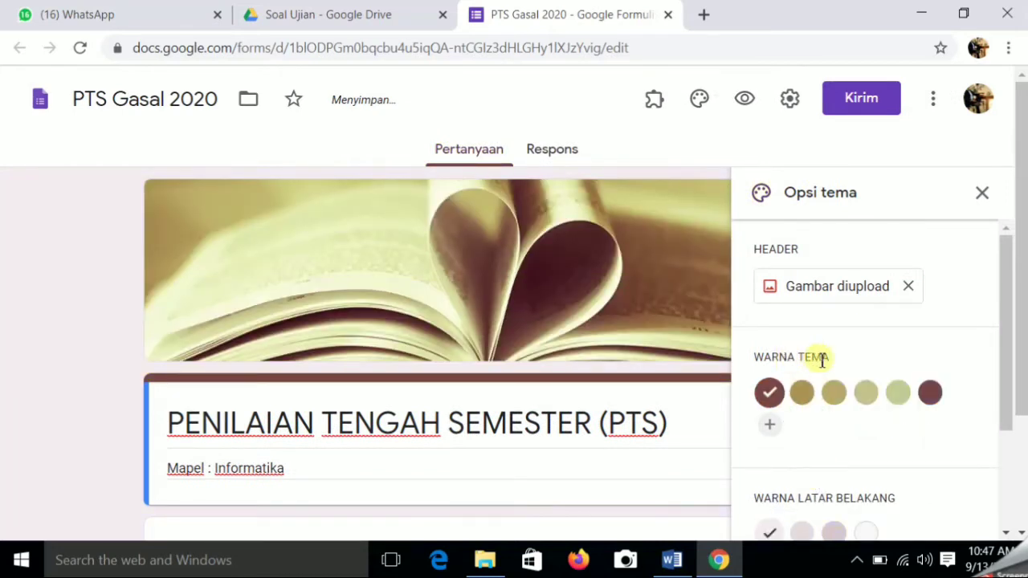
- Set the theme colour to #754549 with the darker tinted background
{"action": "left_click", "coordinate": [930, 401]}
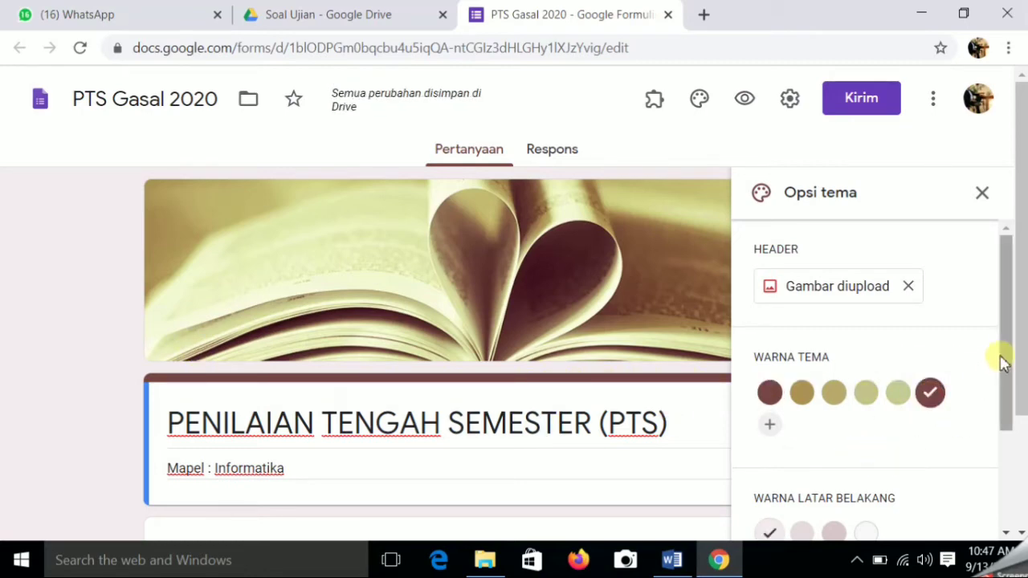
{"action": "left_click_drag", "start_coordinate": [1002, 361], "coordinate": [1013, 425]}
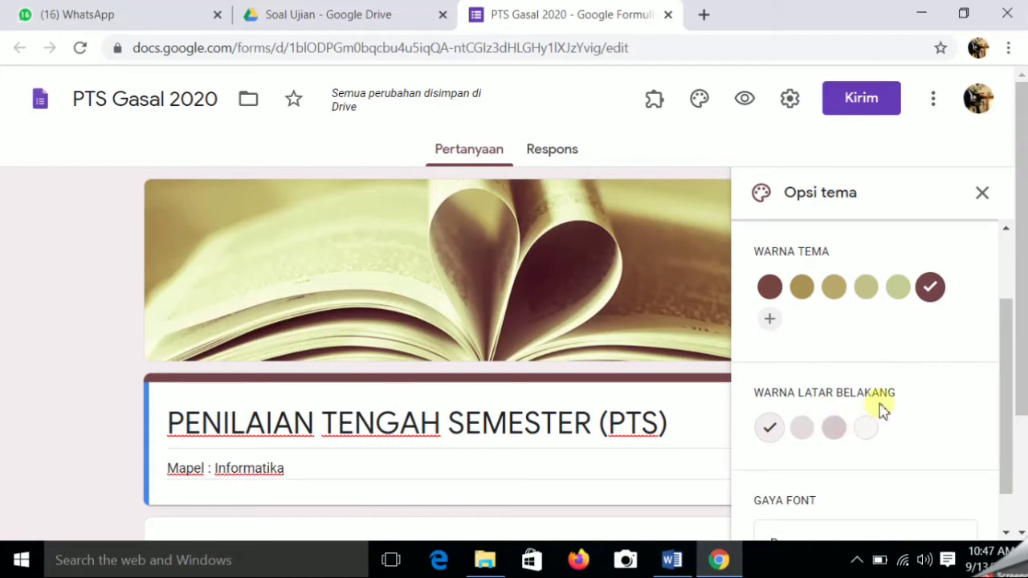
{"action": "left_click", "coordinate": [835, 429]}
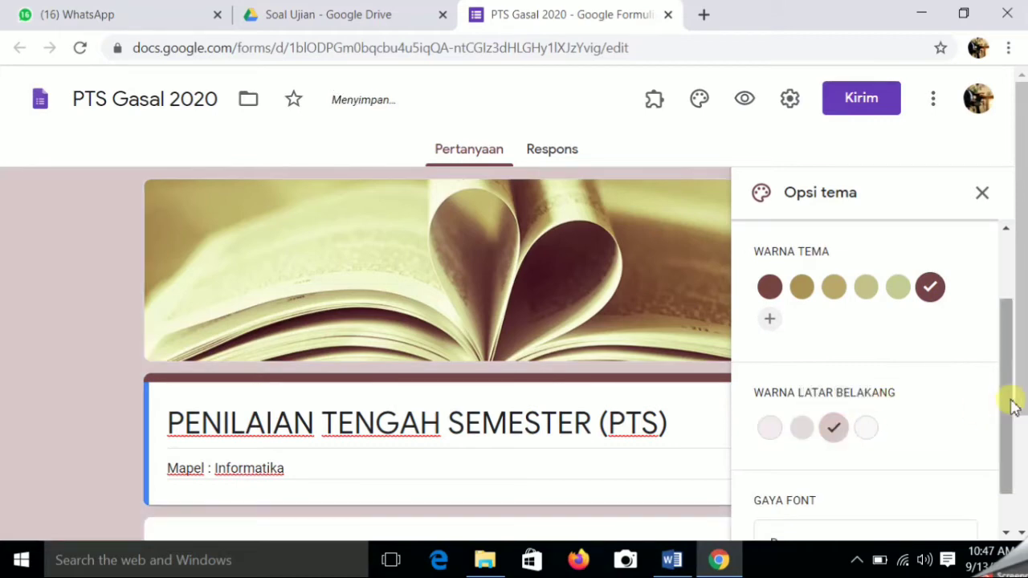
{"action": "left_click_drag", "start_coordinate": [1002, 395], "coordinate": [1009, 424]}
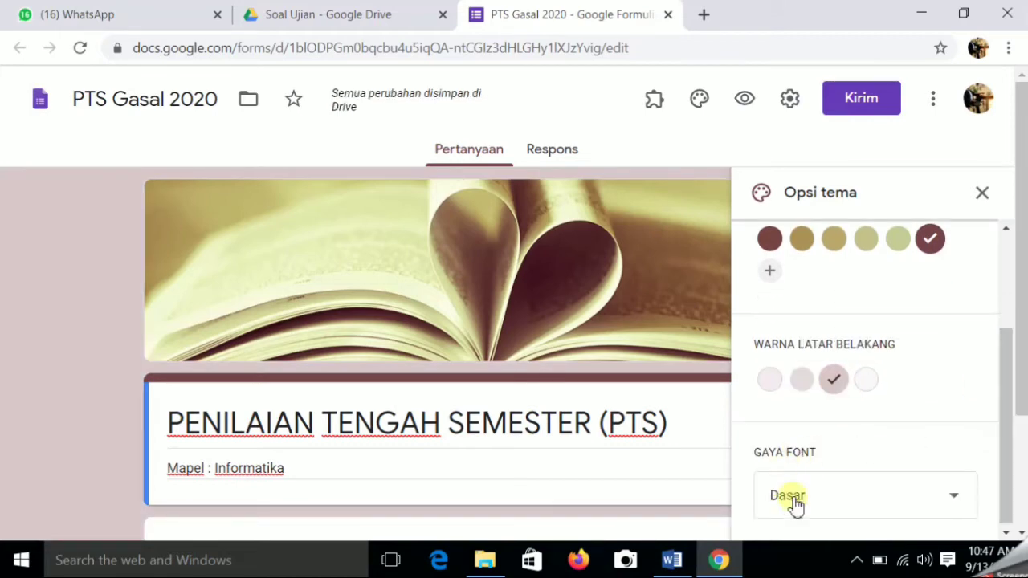
{"action": "left_click", "coordinate": [984, 198]}
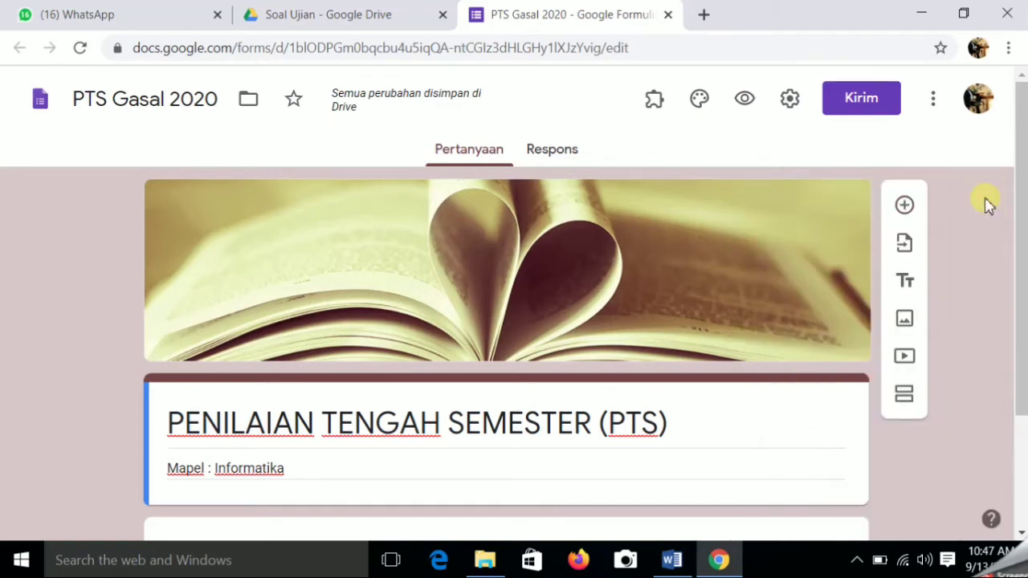
- Limit the form to 1 response per respondent and turn on shuffled question order
{"action": "left_click", "coordinate": [791, 100]}
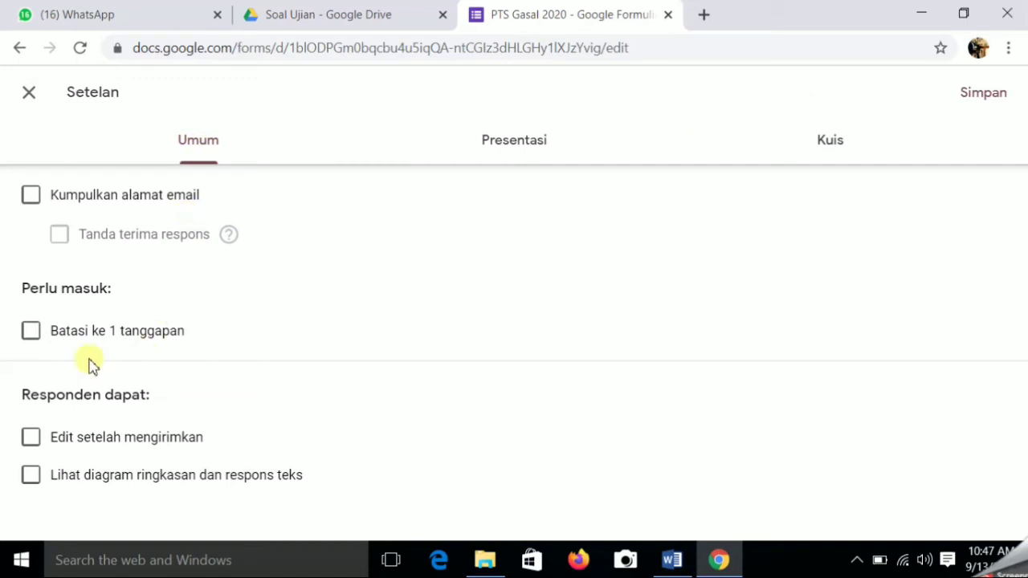
{"action": "left_click", "coordinate": [30, 331]}
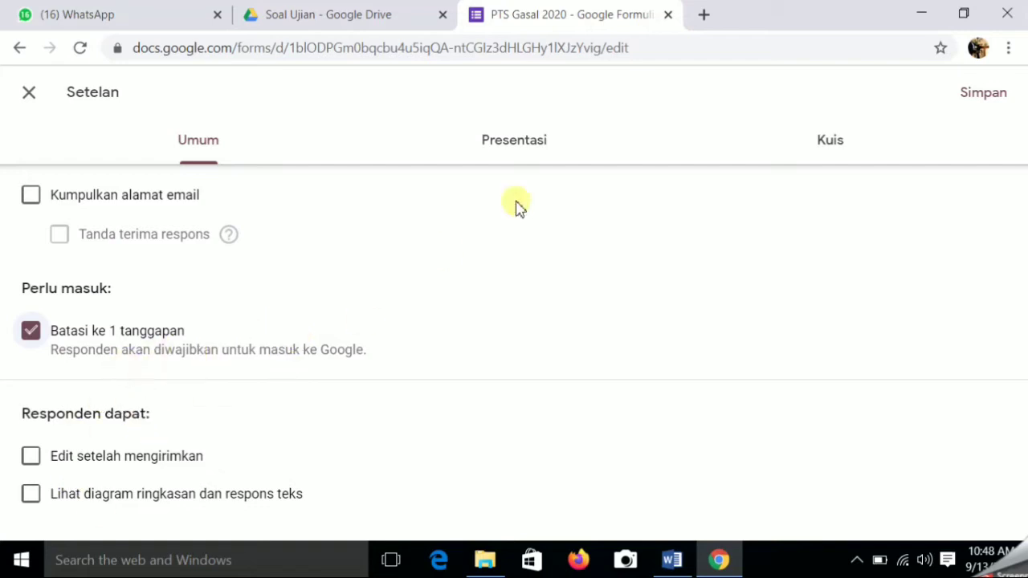
{"action": "left_click", "coordinate": [540, 146]}
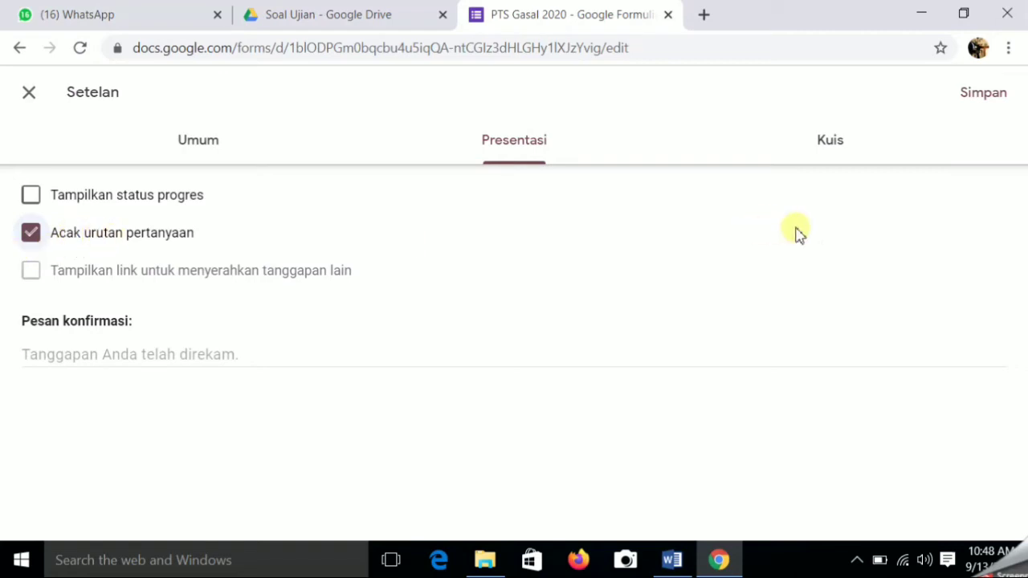
- Make the form a quiz that hides correct answers and missed questions, then save
{"action": "left_click", "coordinate": [832, 146]}
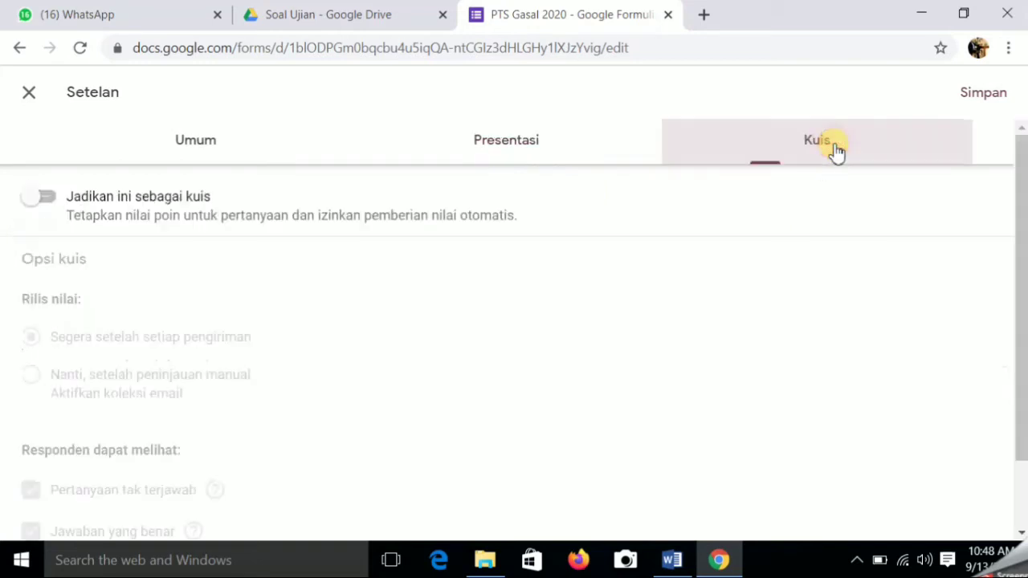
{"action": "left_click", "coordinate": [52, 203]}
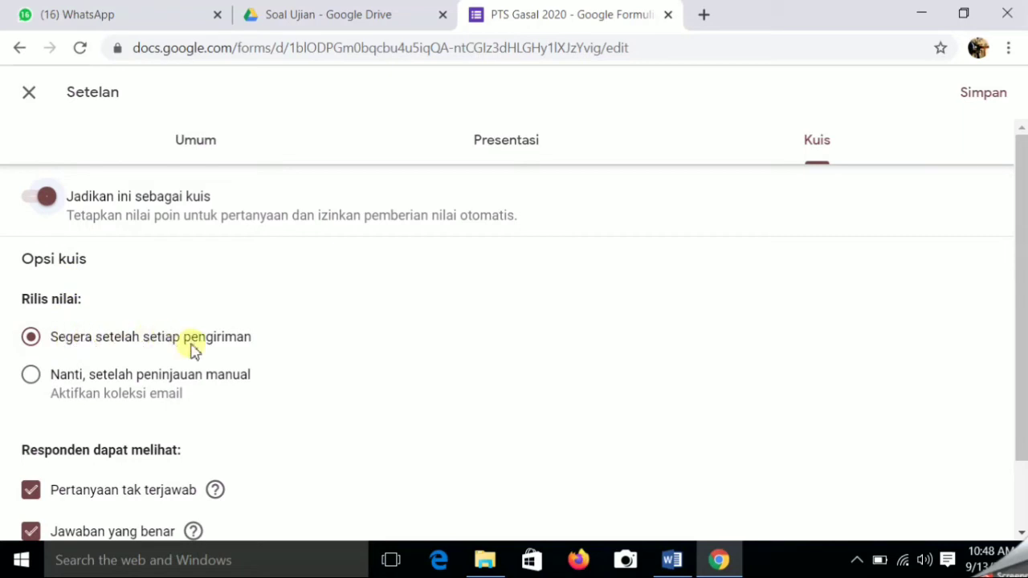
{"action": "scroll", "coordinate": [273, 341], "scroll_direction": "down", "scroll_amount": 1}
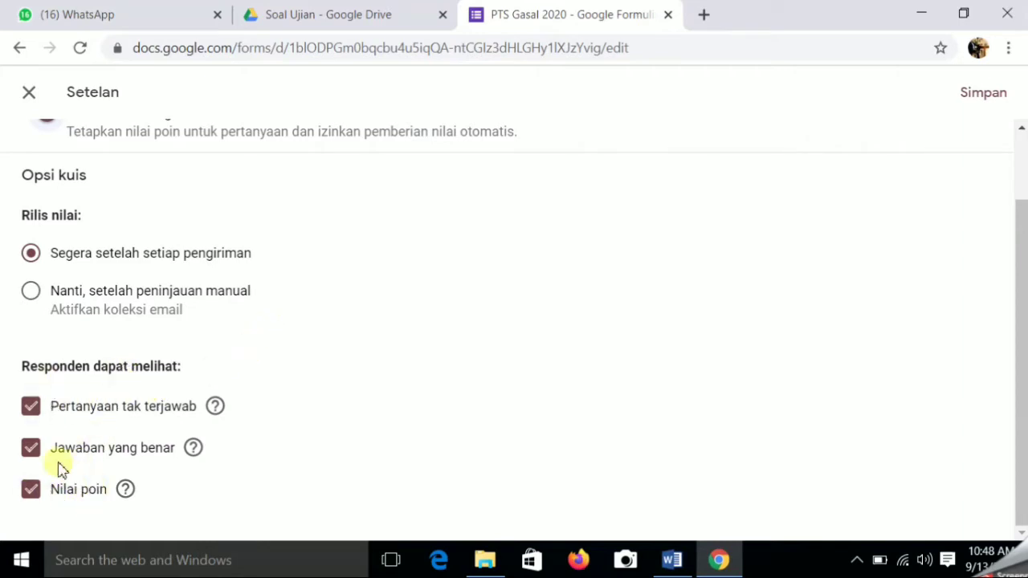
{"action": "left_click", "coordinate": [31, 447]}
{"action": "left_click", "coordinate": [32, 407]}
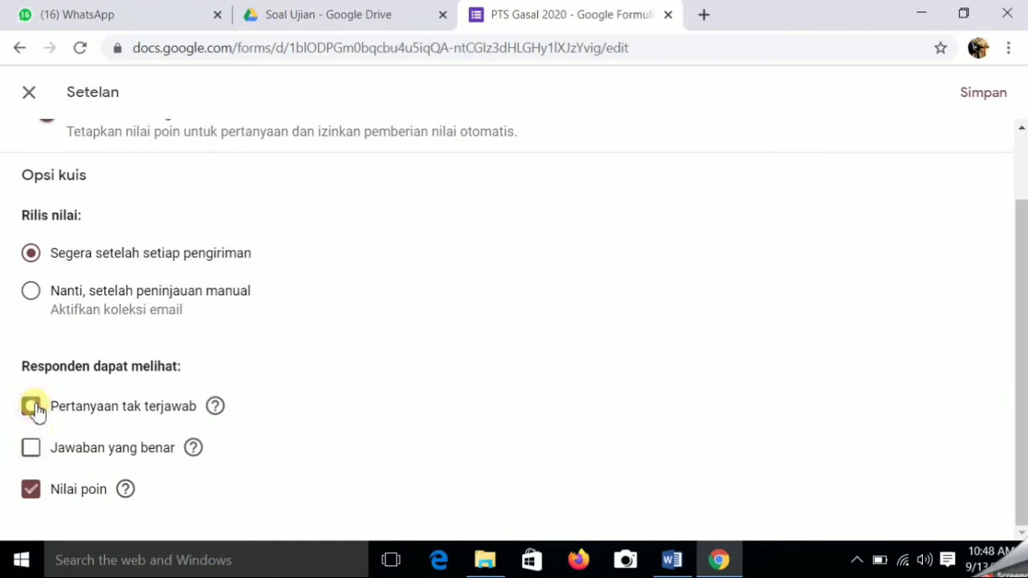
{"action": "scroll", "coordinate": [550, 313], "scroll_direction": "up", "scroll_amount": 2}
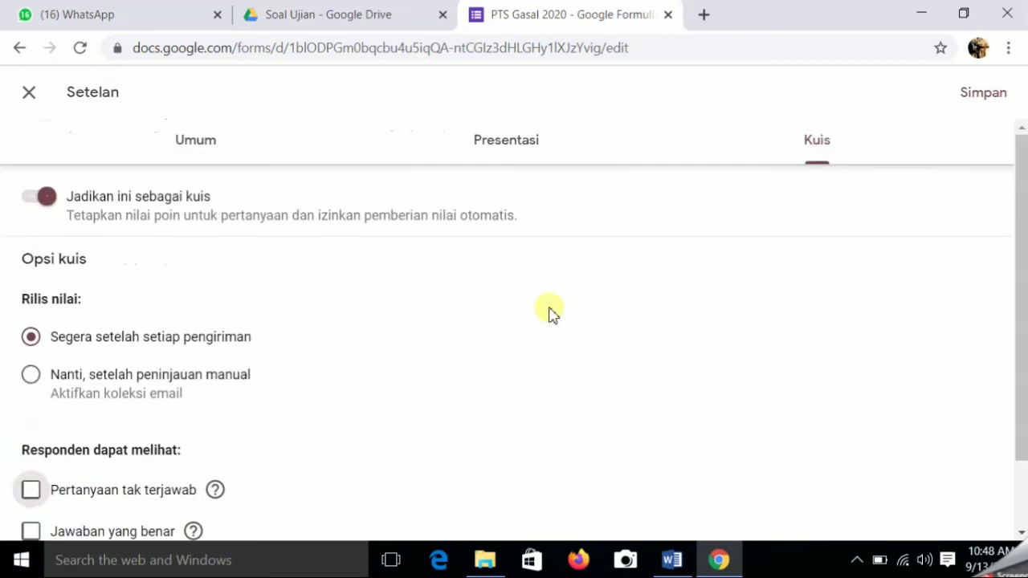
{"action": "left_click", "coordinate": [987, 93]}
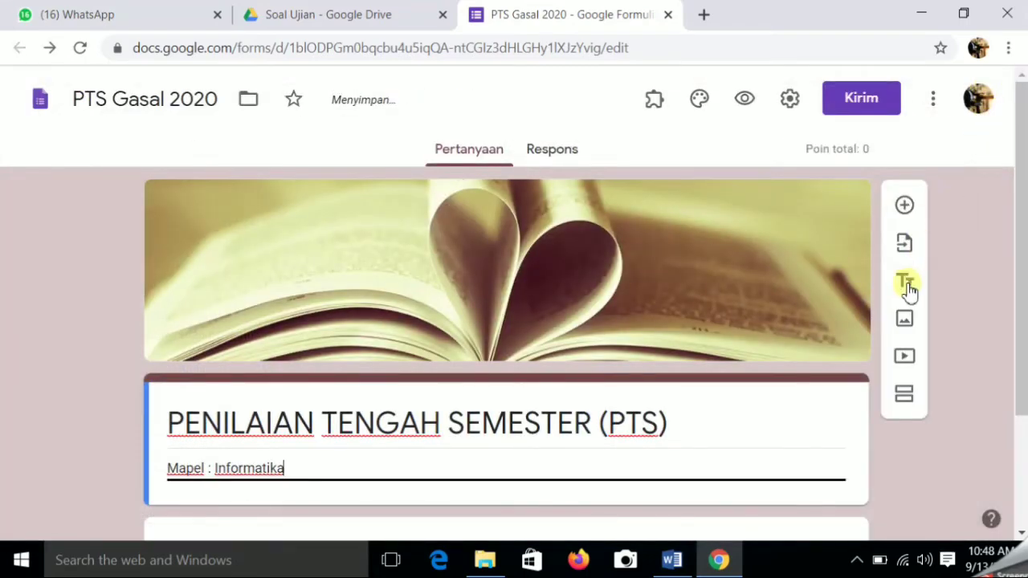
- Make the first question a required short-answer question titled 'Nama Siswa'
{"action": "scroll", "coordinate": [519, 361], "scroll_direction": "down", "scroll_amount": 2}
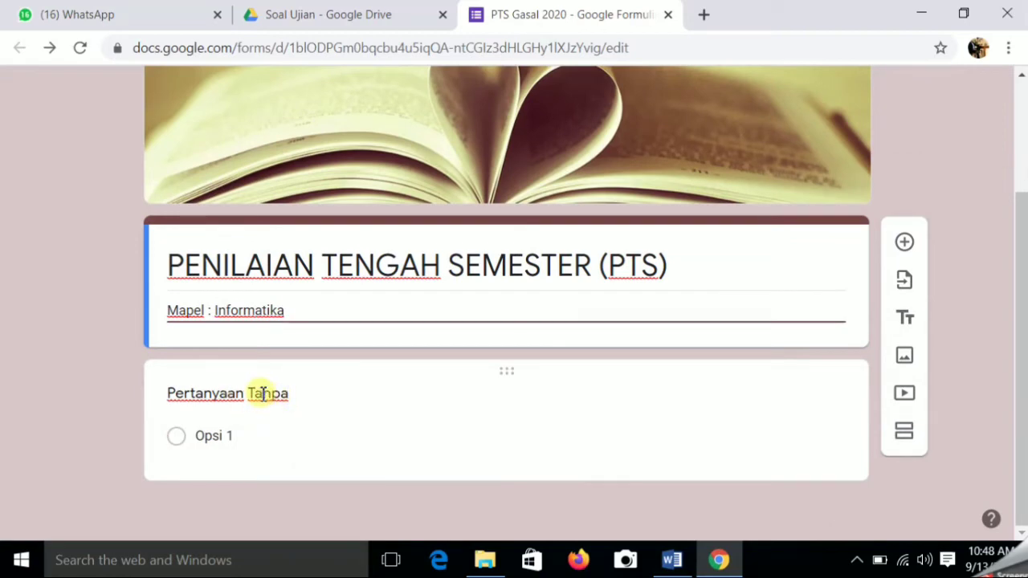
{"action": "left_click", "coordinate": [263, 393]}
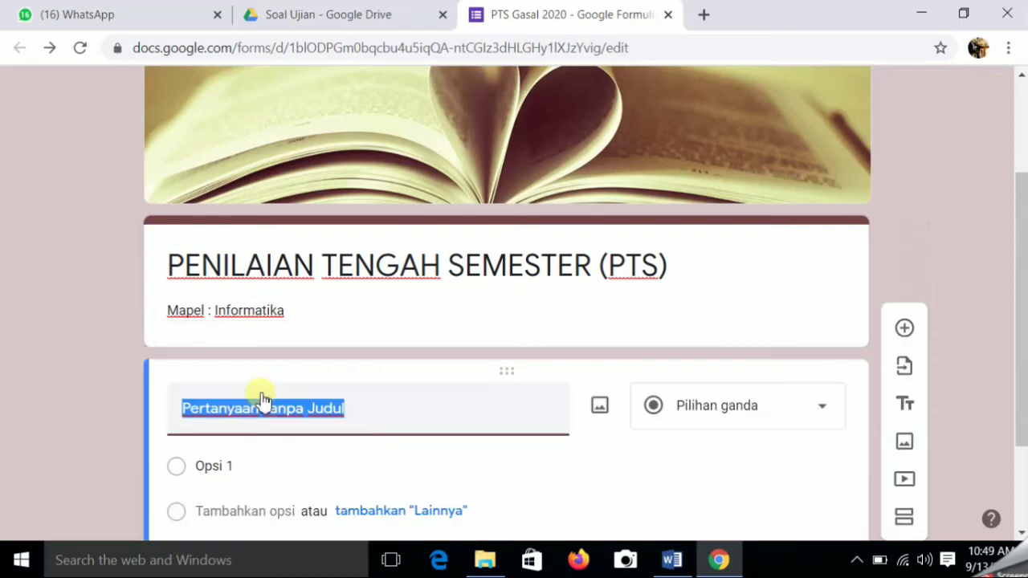
{"action": "type", "text": "Nama "}
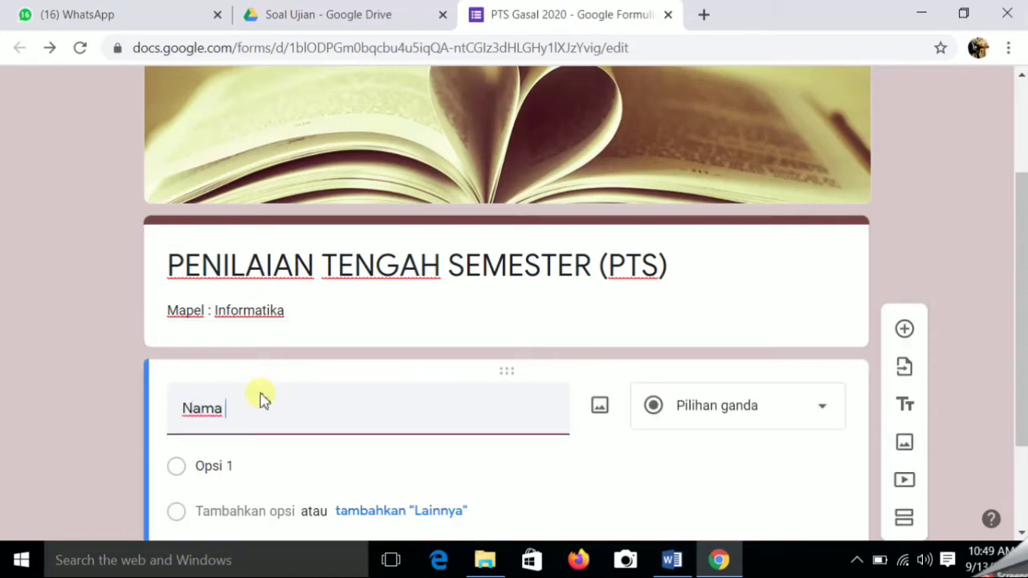
{"action": "type", "text": "Siswa"}
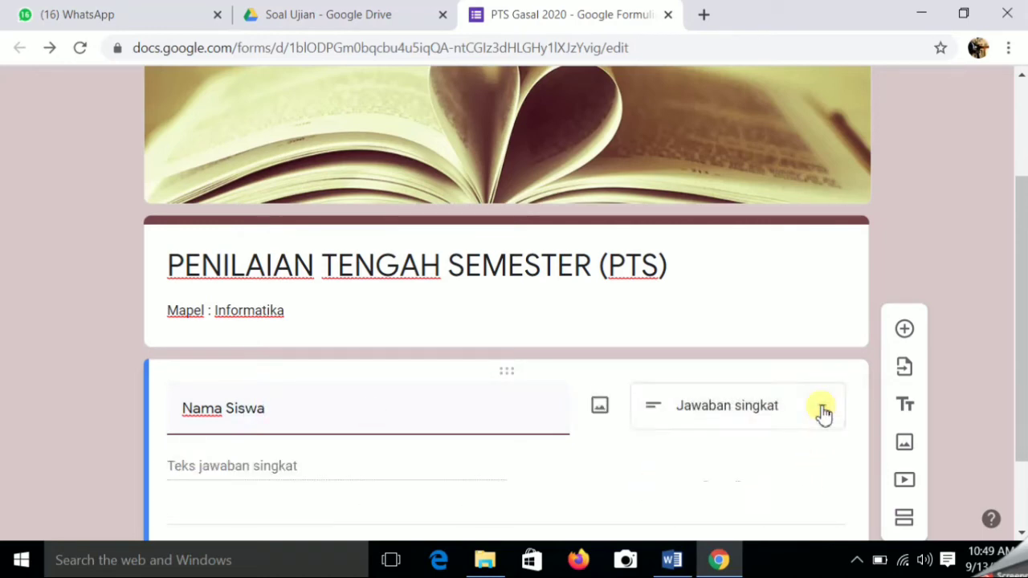
{"action": "left_click", "coordinate": [821, 413]}
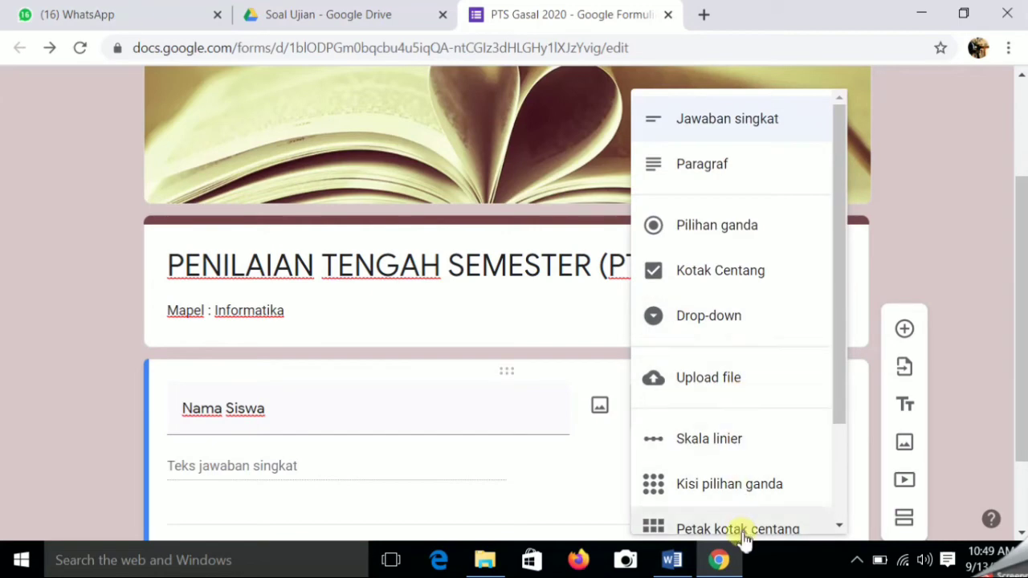
{"action": "left_click", "coordinate": [717, 125]}
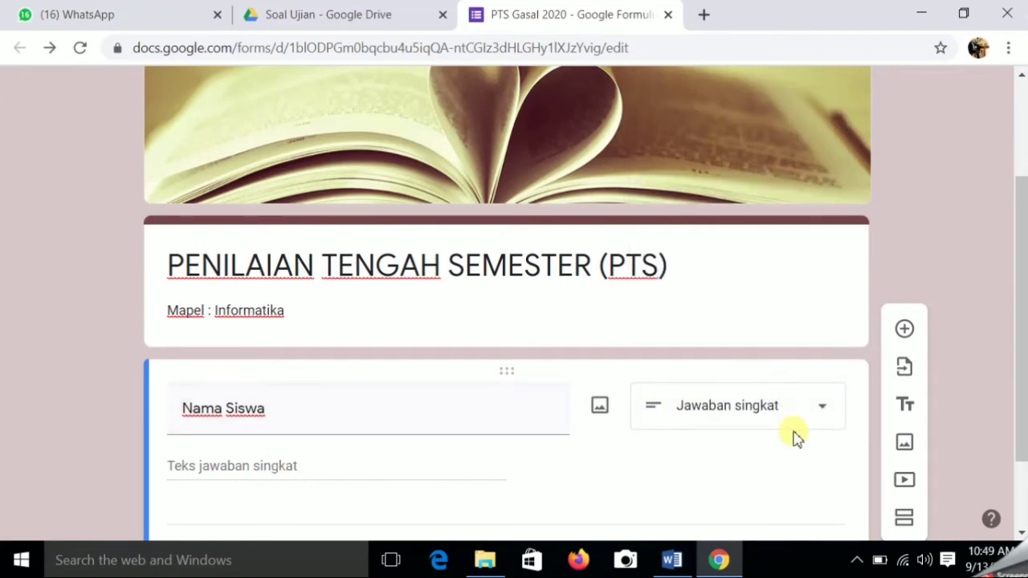
{"action": "scroll", "coordinate": [793, 436], "scroll_direction": "down", "scroll_amount": 1}
{"action": "left_click", "coordinate": [788, 468]}
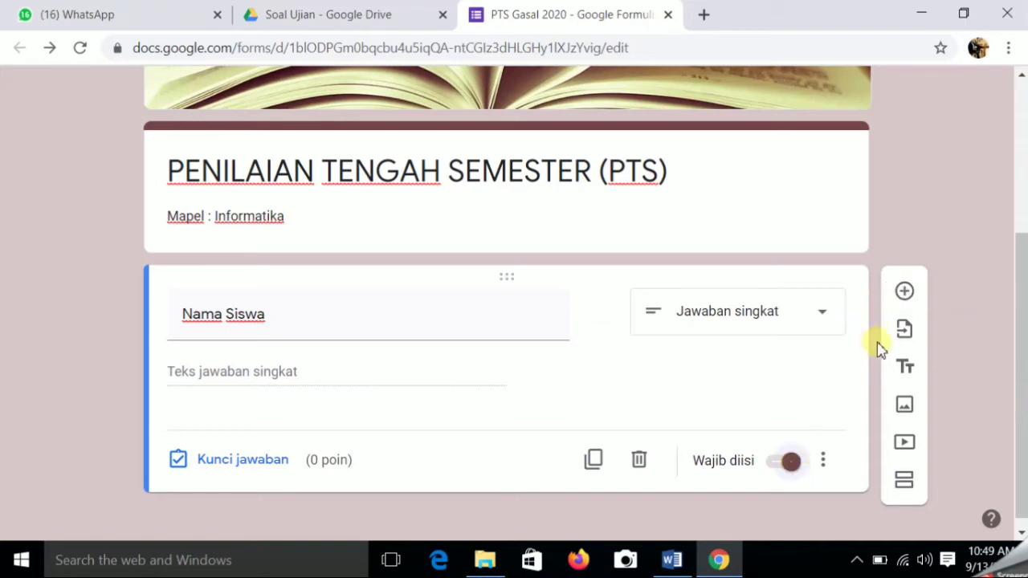
- Add a drop-down question titled 'Kelas' below Nama Siswa
{"action": "left_click", "coordinate": [904, 297]}
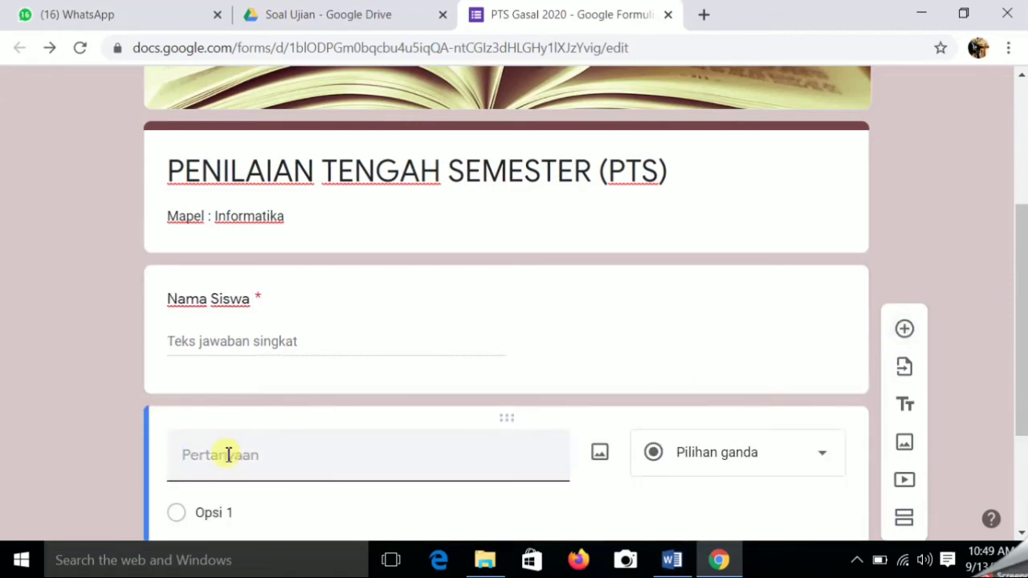
{"action": "type", "text": "Kelas"}
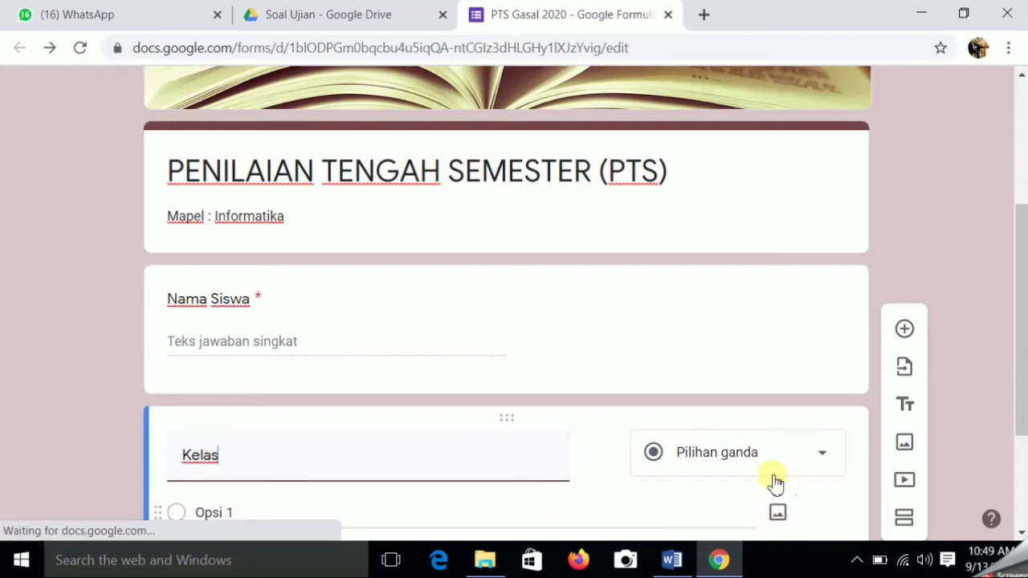
{"action": "left_click", "coordinate": [822, 458]}
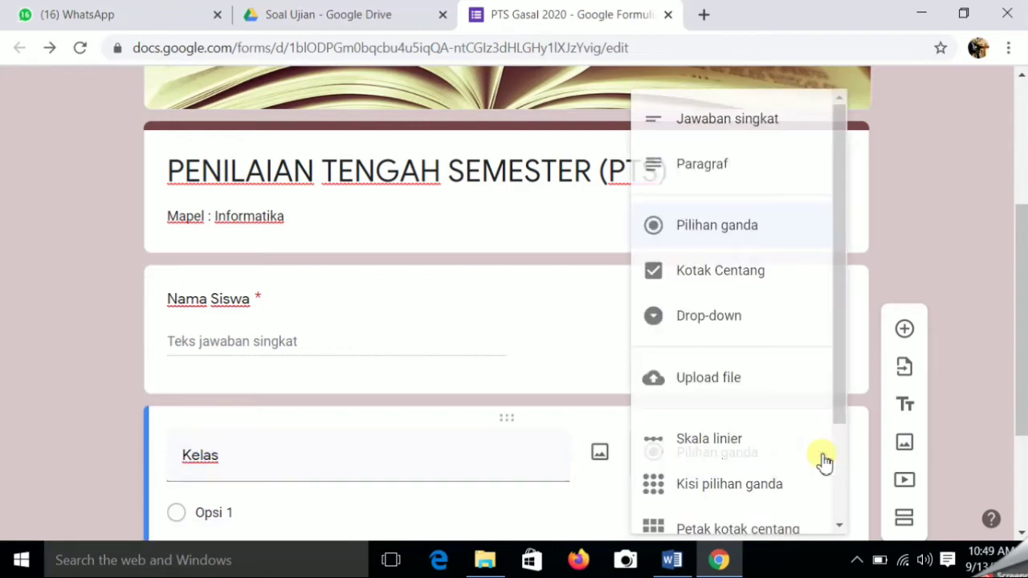
{"action": "left_click", "coordinate": [735, 318]}
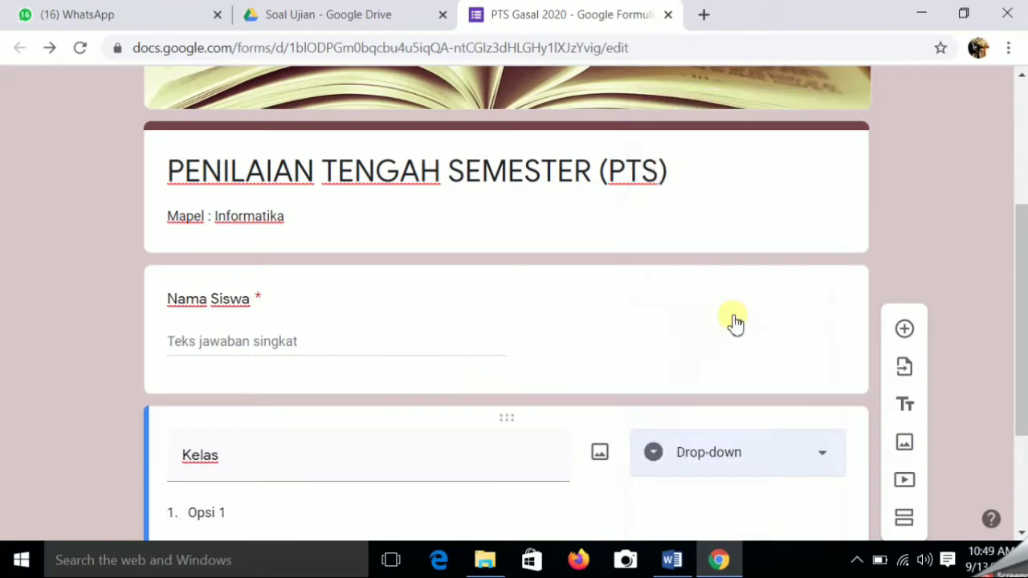
- Enter the Kelas options 9A, 9B and 9C
{"action": "left_click", "coordinate": [224, 514]}
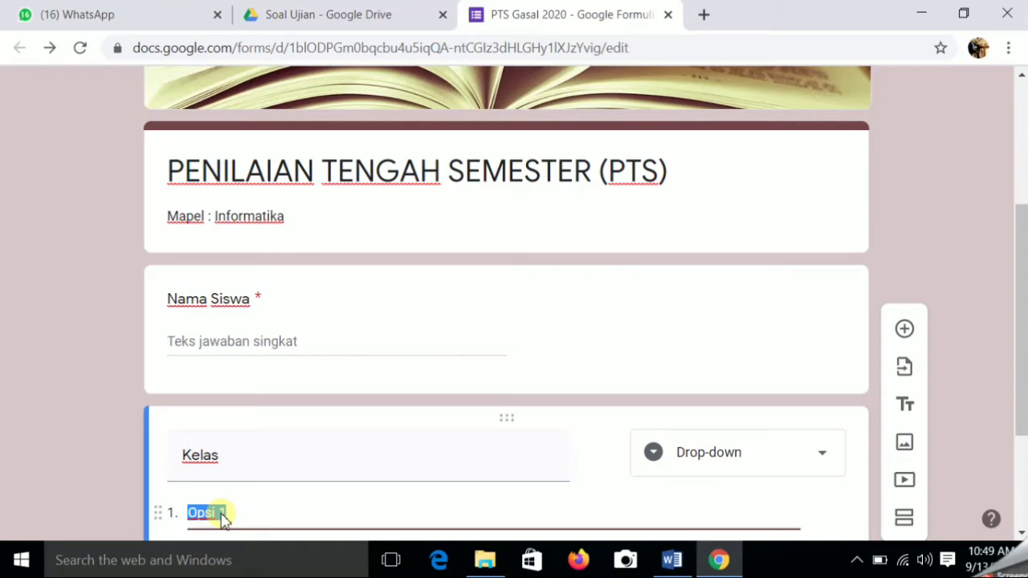
{"action": "type", "text": "9"}
{"action": "key", "text": "BackSpace"}
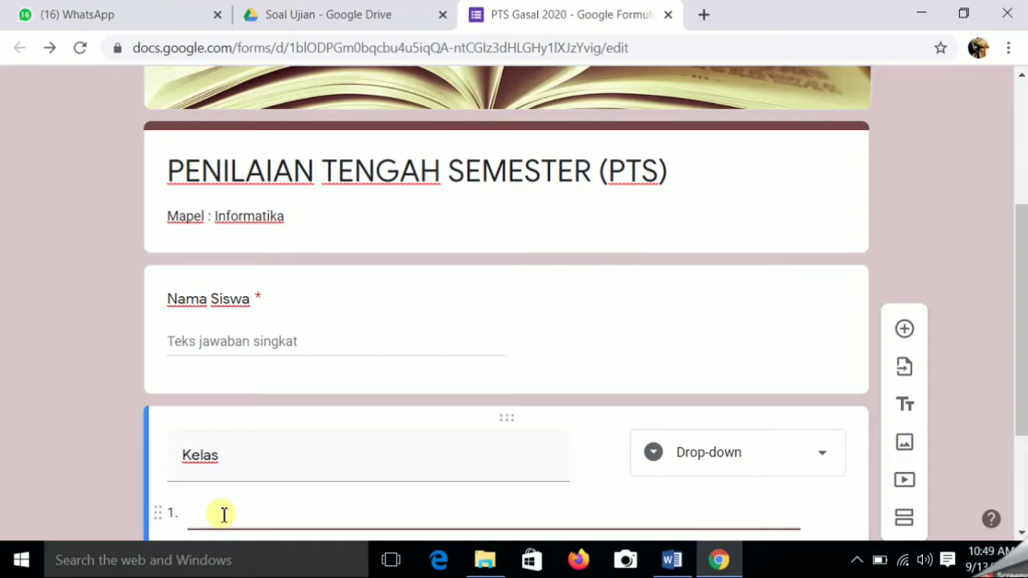
{"action": "type", "text": "9A"}
{"action": "scroll", "coordinate": [213, 498], "scroll_direction": "down", "scroll_amount": 2}
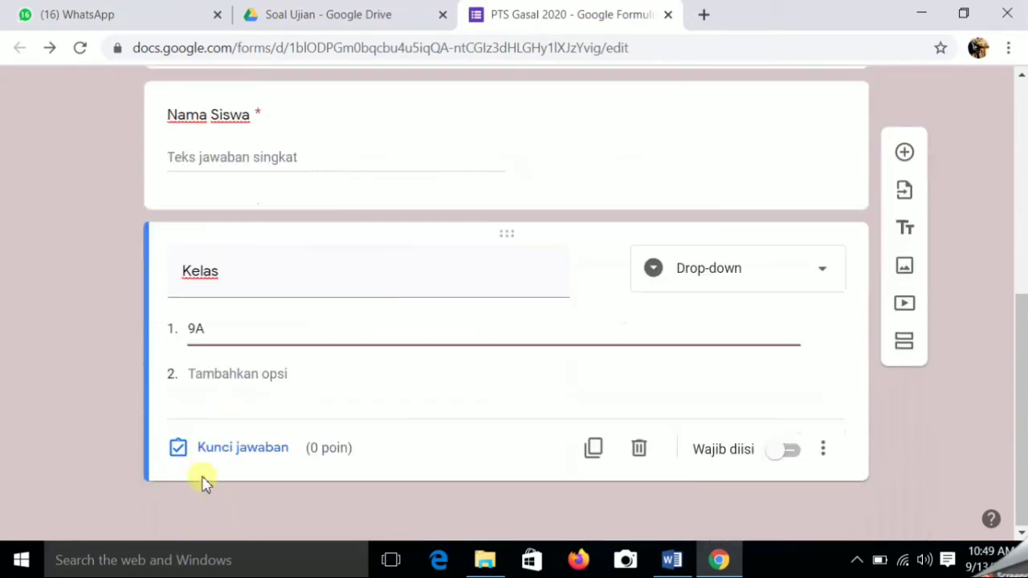
{"action": "left_click", "coordinate": [199, 374]}
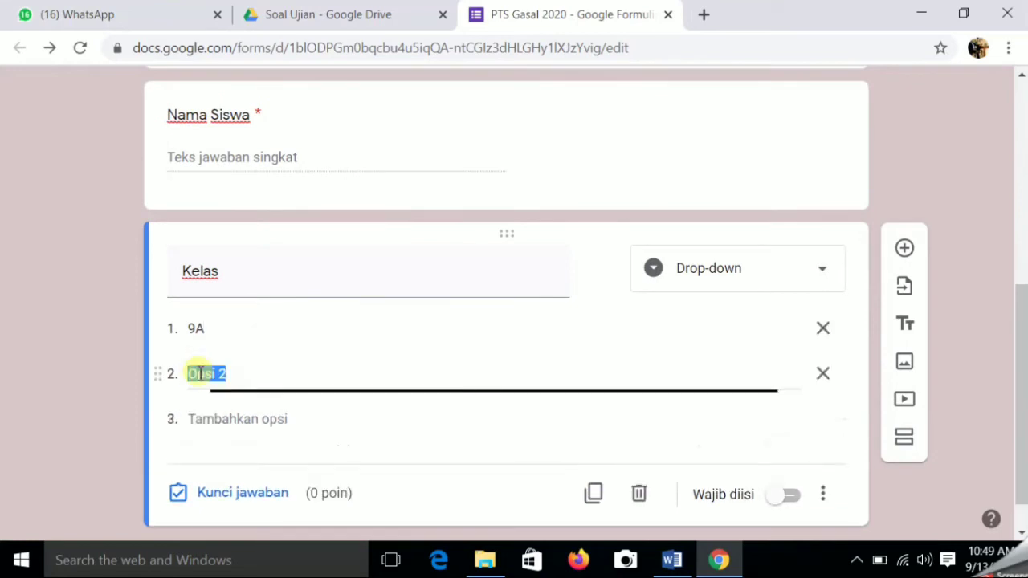
{"action": "type", "text": "9B"}
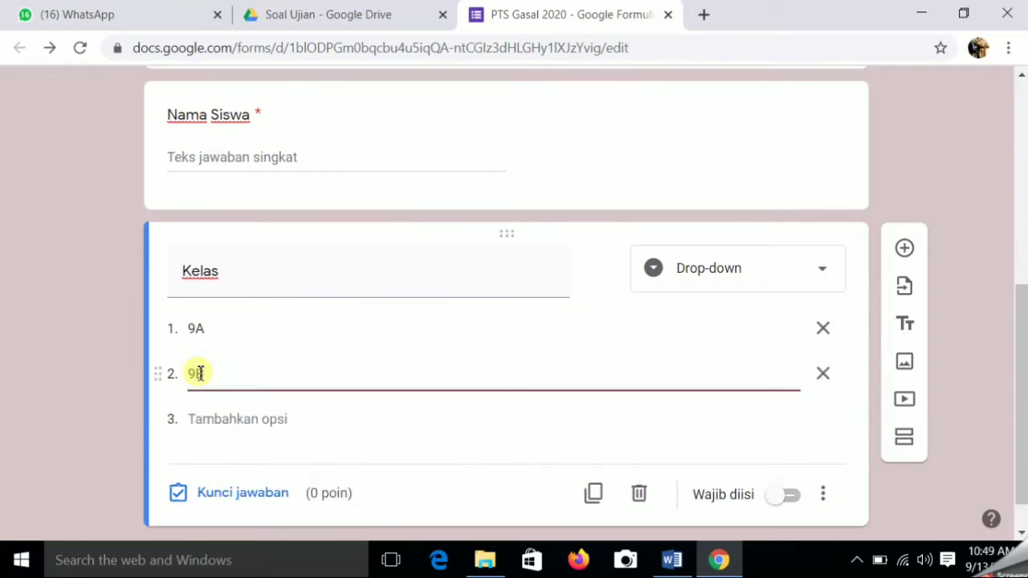
{"action": "left_click", "coordinate": [215, 426]}
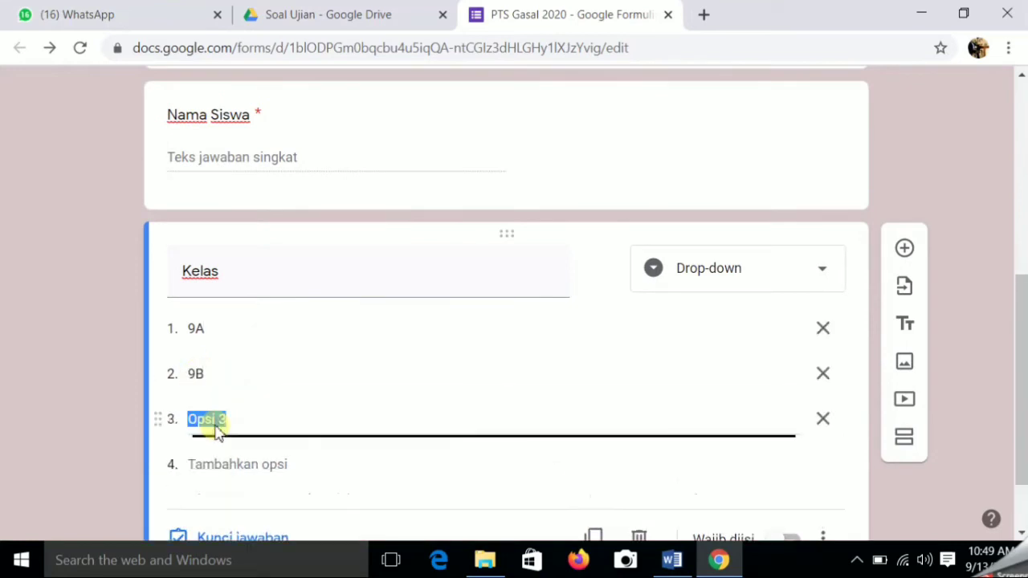
{"action": "type", "text": "9C"}
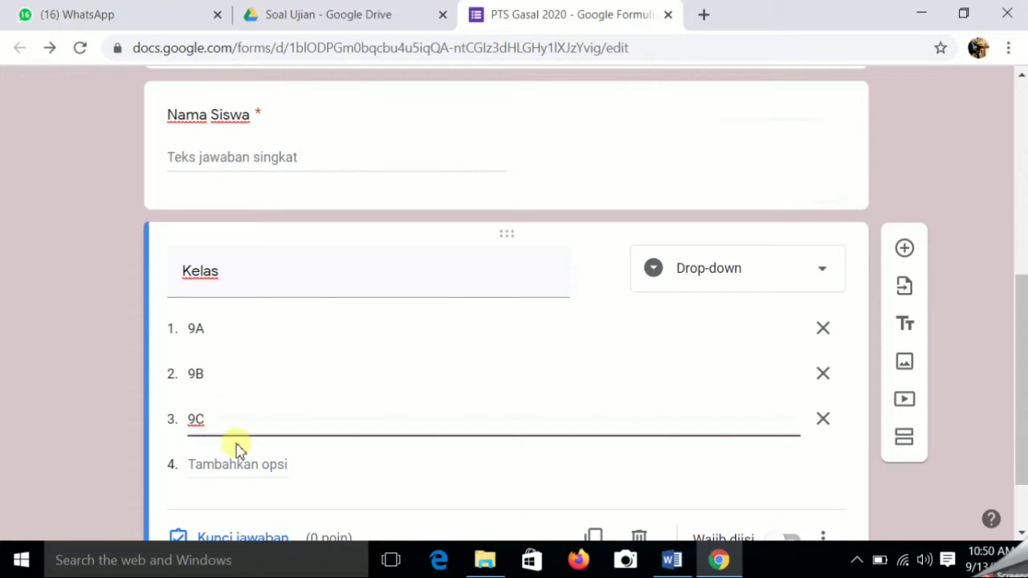
- Make Kelas required and add a new blank question below it
{"action": "scroll", "coordinate": [236, 450], "scroll_direction": "down", "scroll_amount": 1}
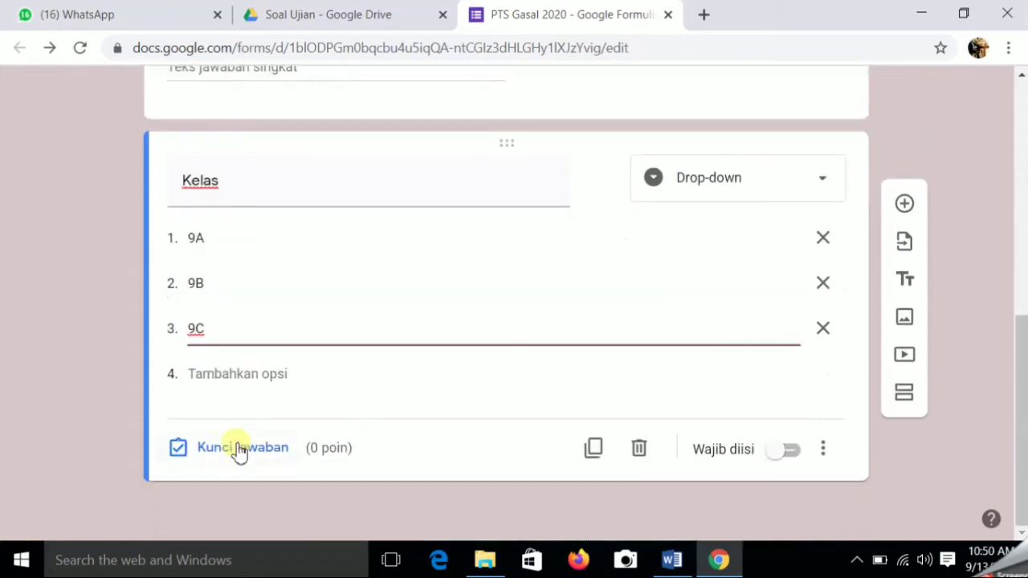
{"action": "left_click", "coordinate": [797, 455]}
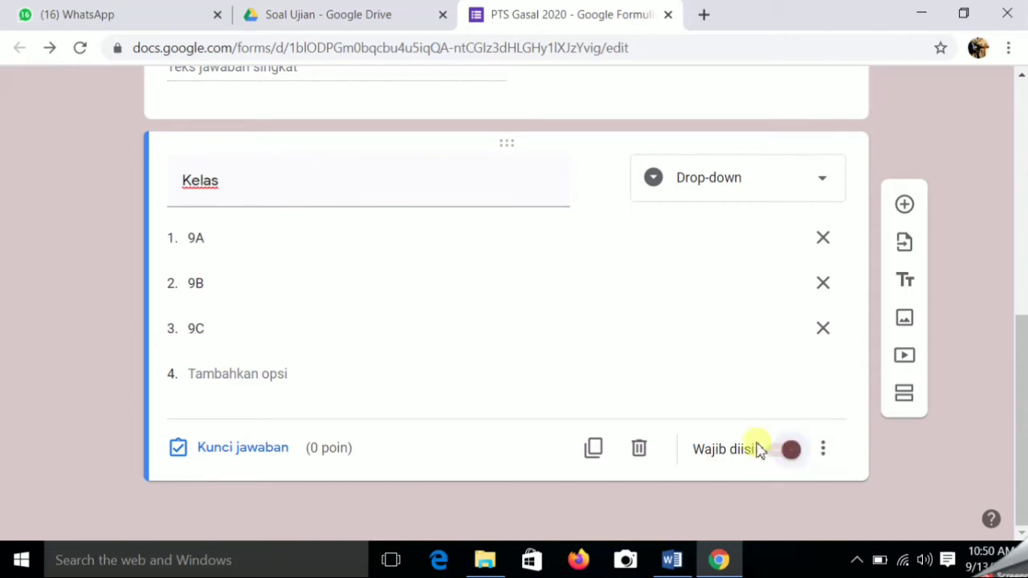
{"action": "left_click", "coordinate": [908, 215]}
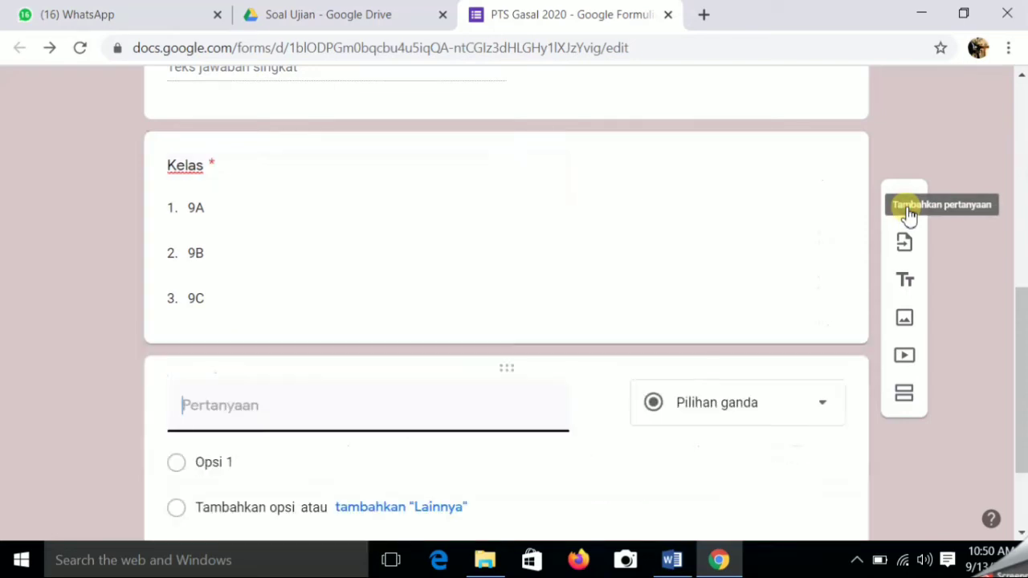
- Title the new question 'No Absen' as a numbers-only Jawaban singkat, then add another question below
{"action": "left_click", "coordinate": [229, 406]}
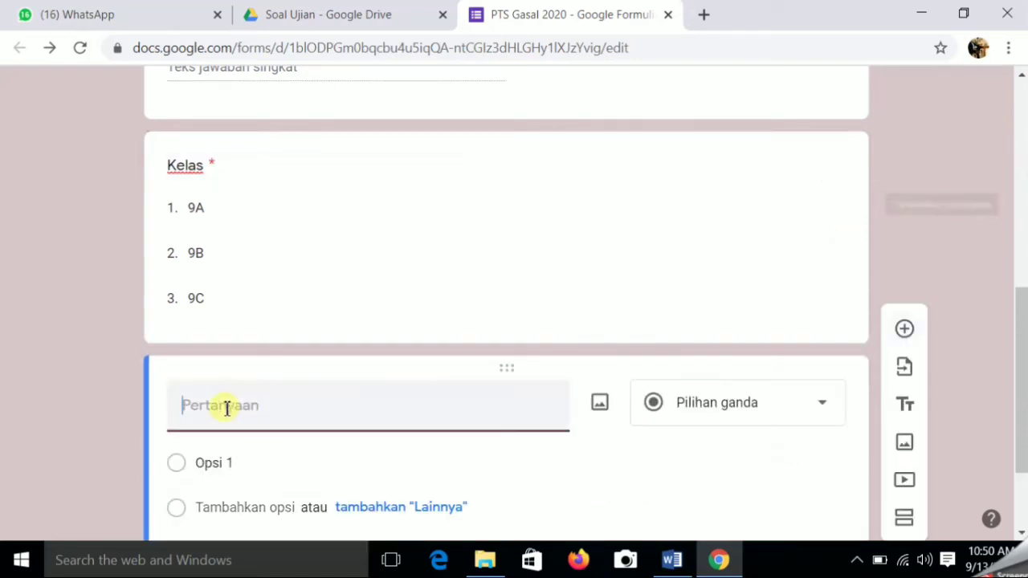
{"action": "type", "text": "n"}
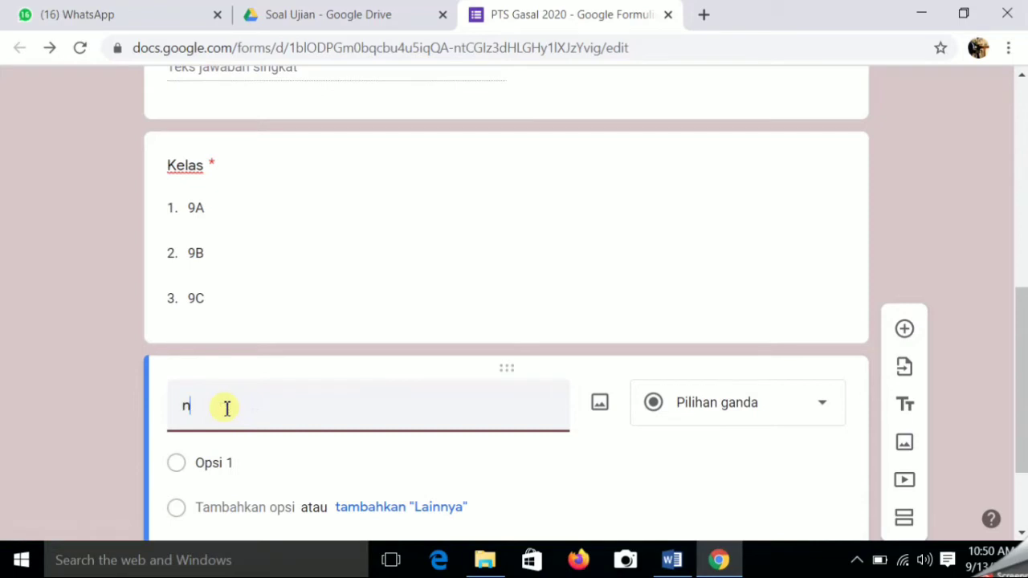
{"action": "key", "text": "BackSpace"}
{"action": "type", "text": "No Absen"}
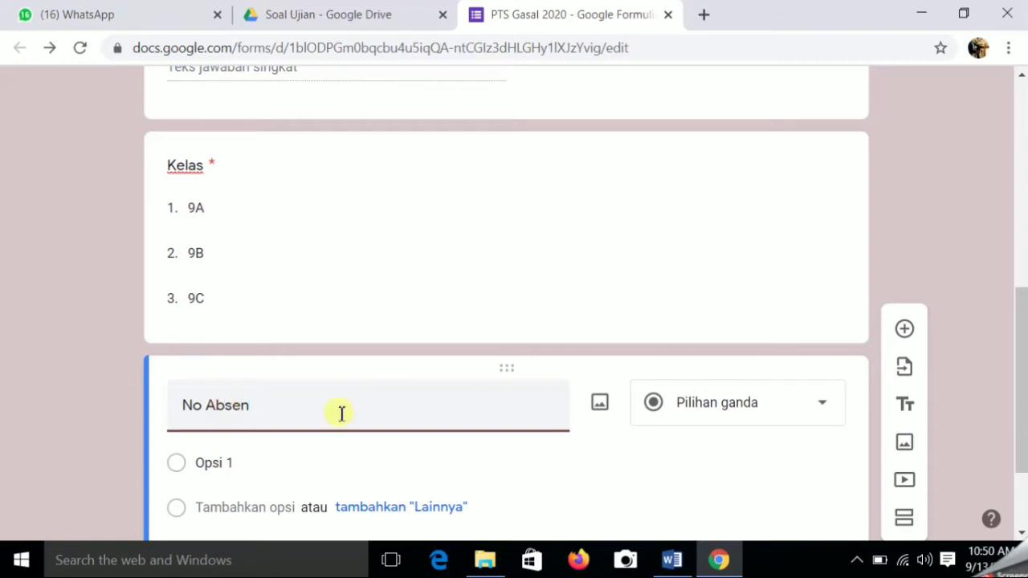
{"action": "left_click", "coordinate": [823, 406]}
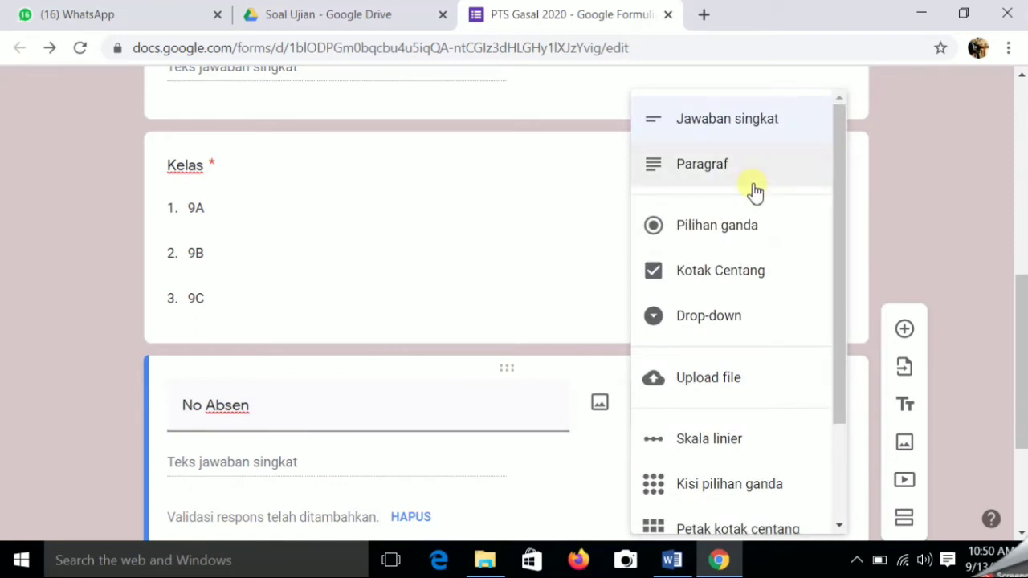
{"action": "left_click", "coordinate": [744, 132]}
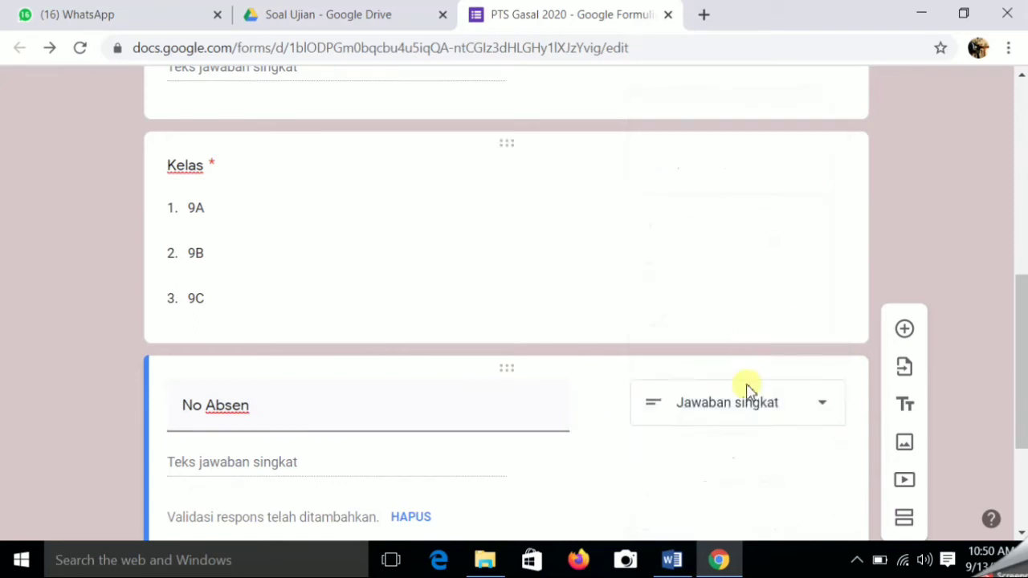
{"action": "scroll", "coordinate": [516, 477], "scroll_direction": "down", "scroll_amount": 1}
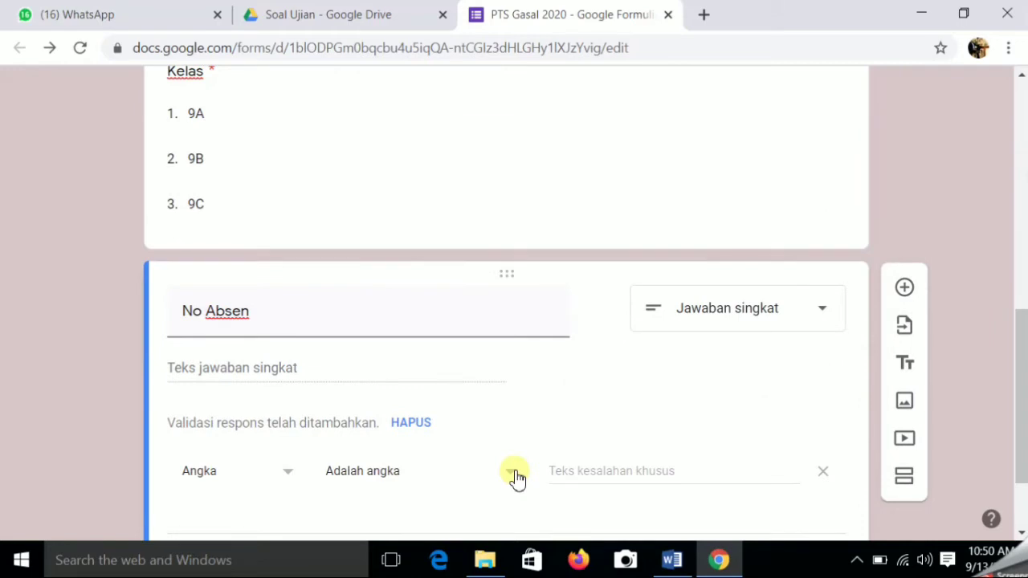
{"action": "left_click", "coordinate": [903, 292]}
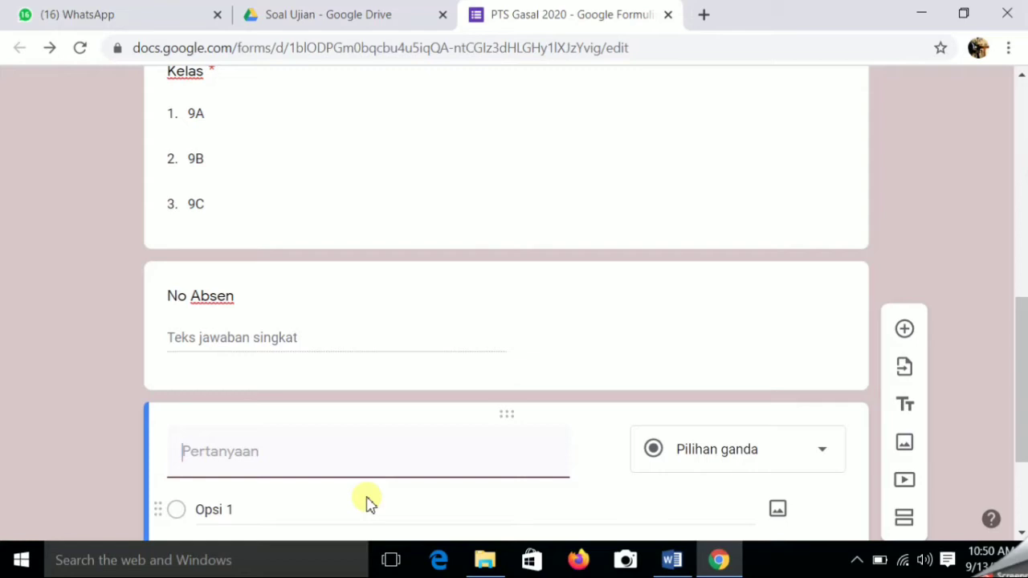
- Title the question 'TOKEN' and change its validation to Teks containing 'ABCDEF'
{"action": "type", "text": "TO"}
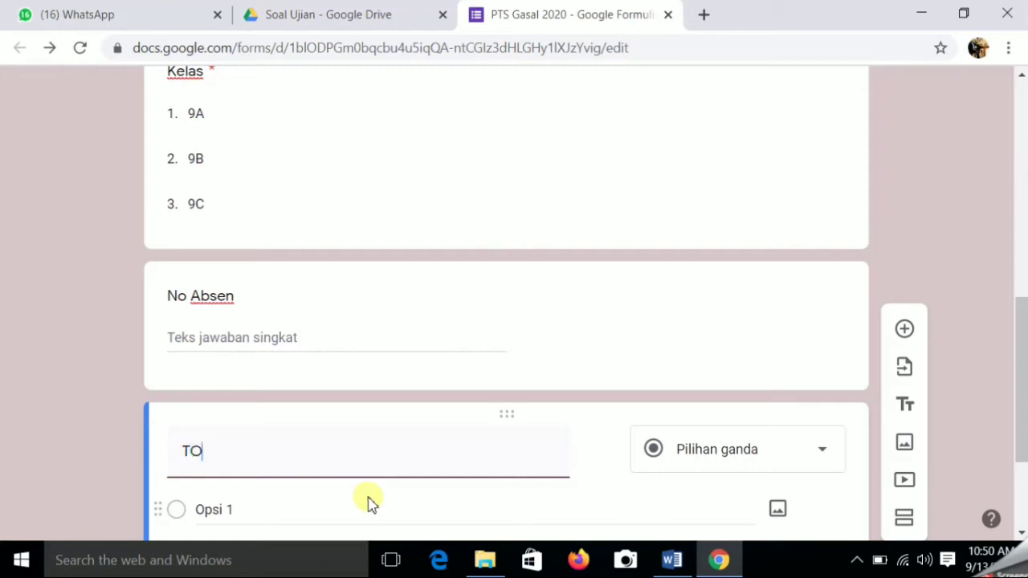
{"action": "type", "text": "KEN"}
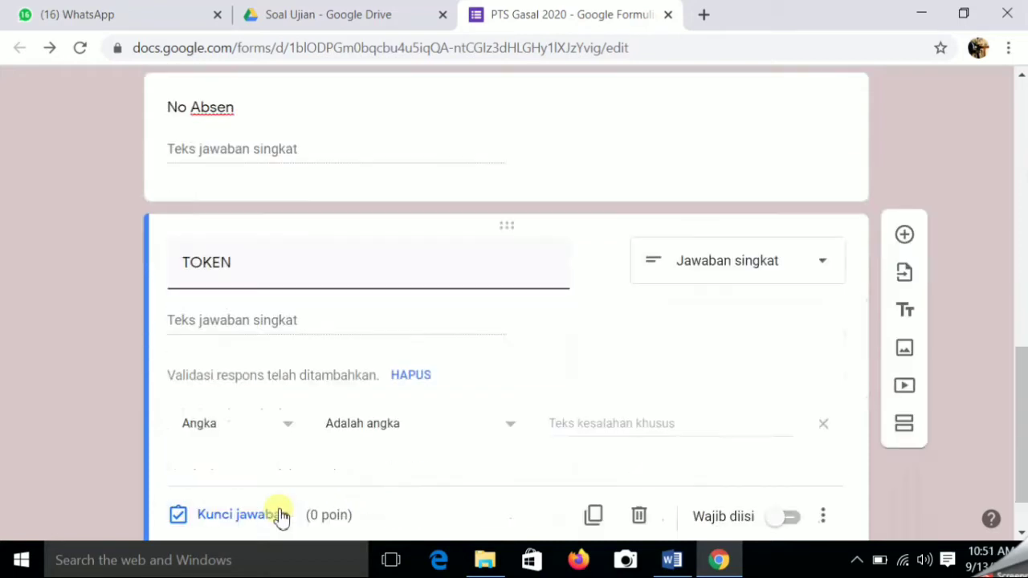
{"action": "left_click", "coordinate": [290, 425]}
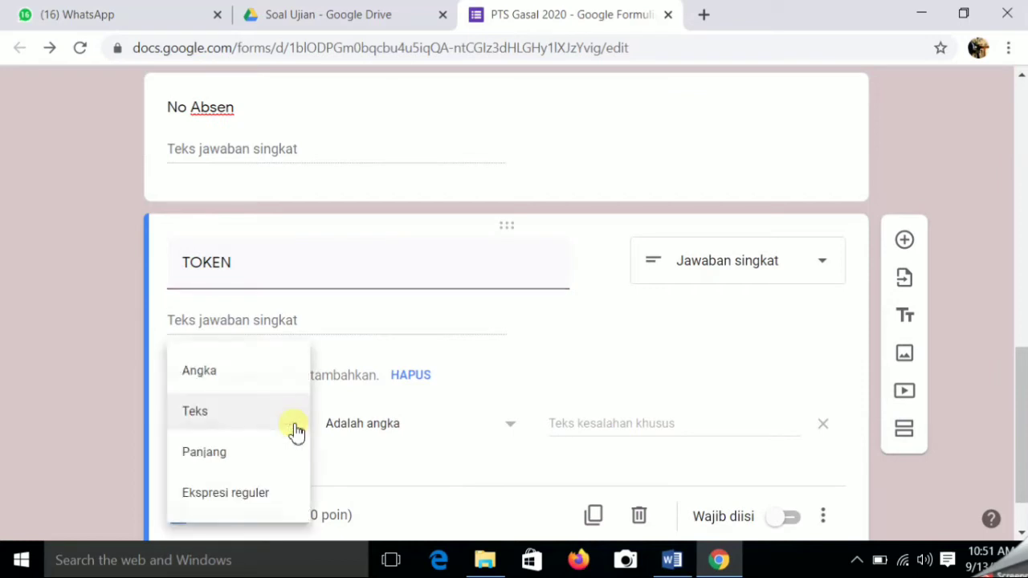
{"action": "left_click", "coordinate": [212, 418]}
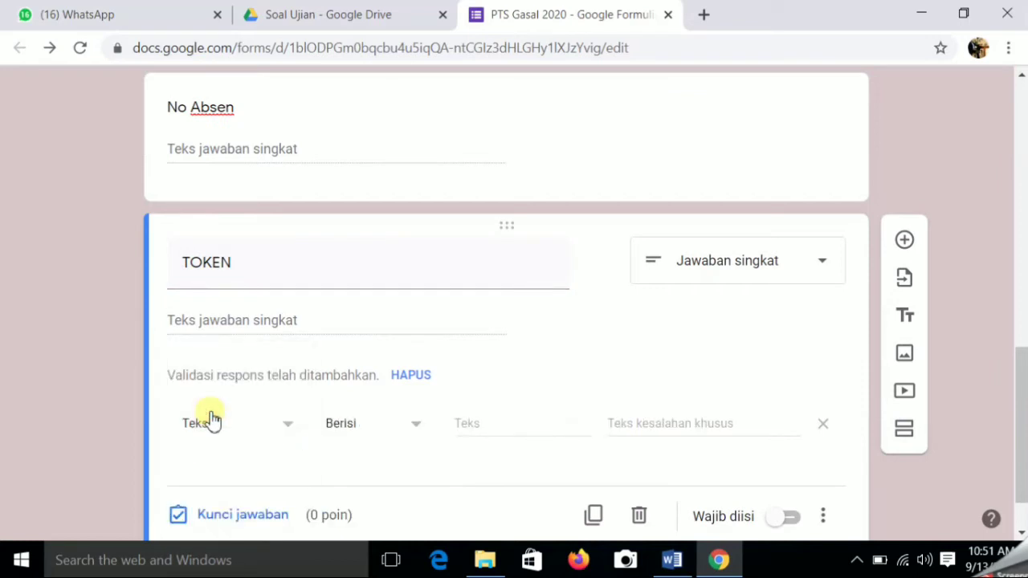
{"action": "left_click", "coordinate": [481, 422]}
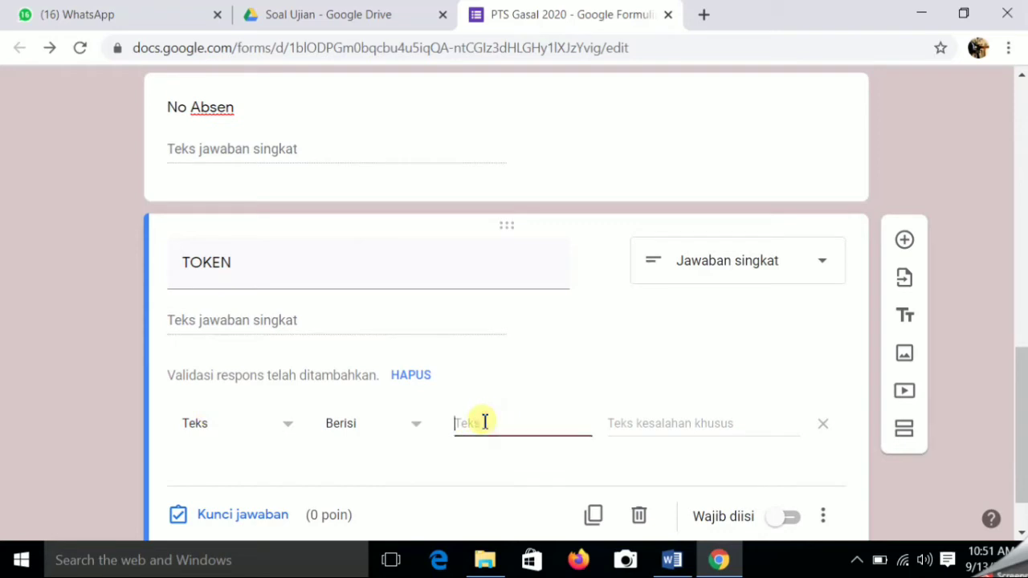
{"action": "type", "text": "ABCDEF"}
- Set the validation error message to 'Token salah silahkan hubungi guru mapel'
{"action": "left_click", "coordinate": [640, 424]}
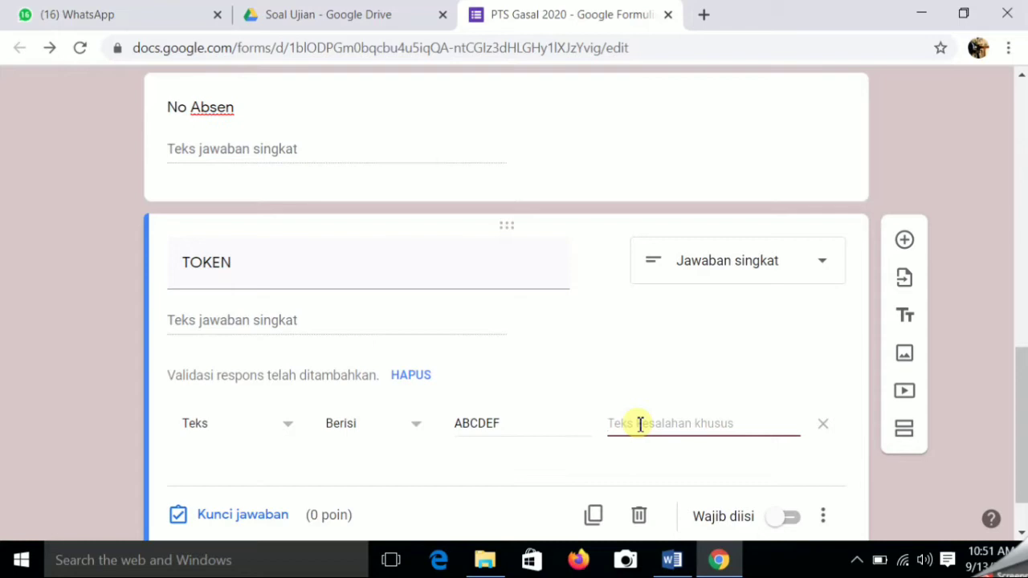
{"action": "type", "text": "t"}
{"action": "key", "text": "BackSpace"}
{"action": "type", "text": "T"}
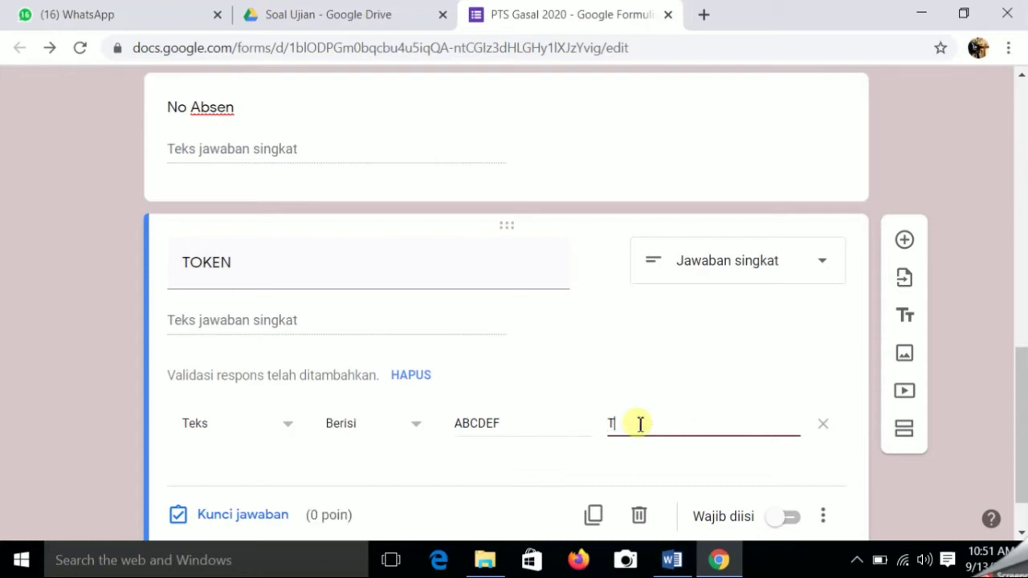
{"action": "type", "text": "oken salah silahkan h"}
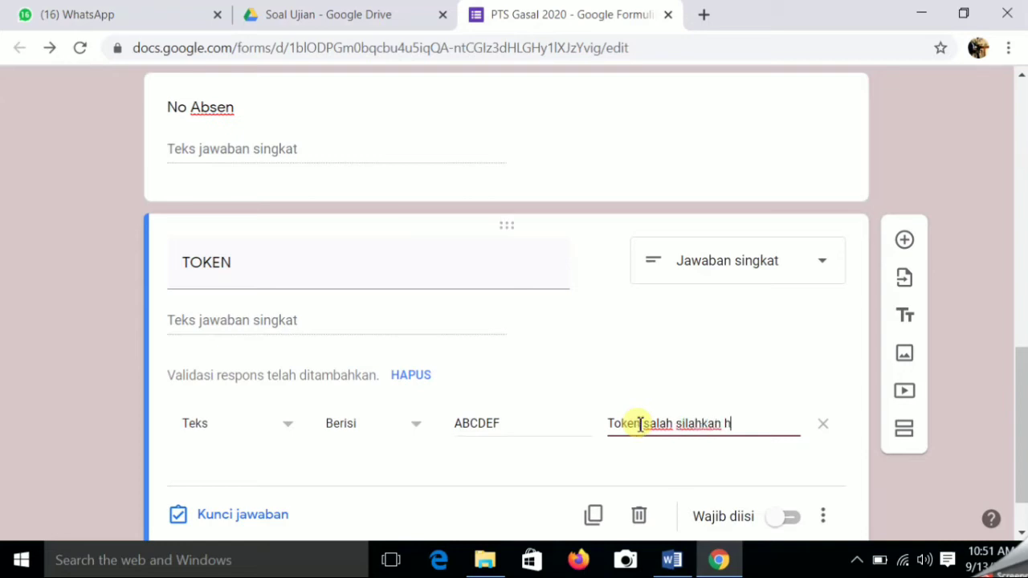
{"action": "type", "text": "ubungi "}
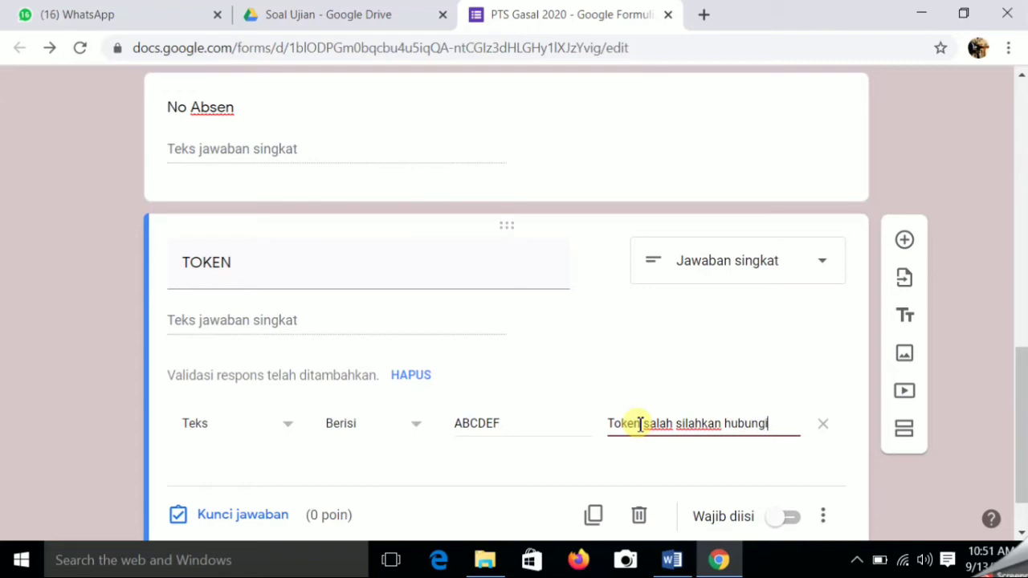
{"action": "type", "text": "gu"}
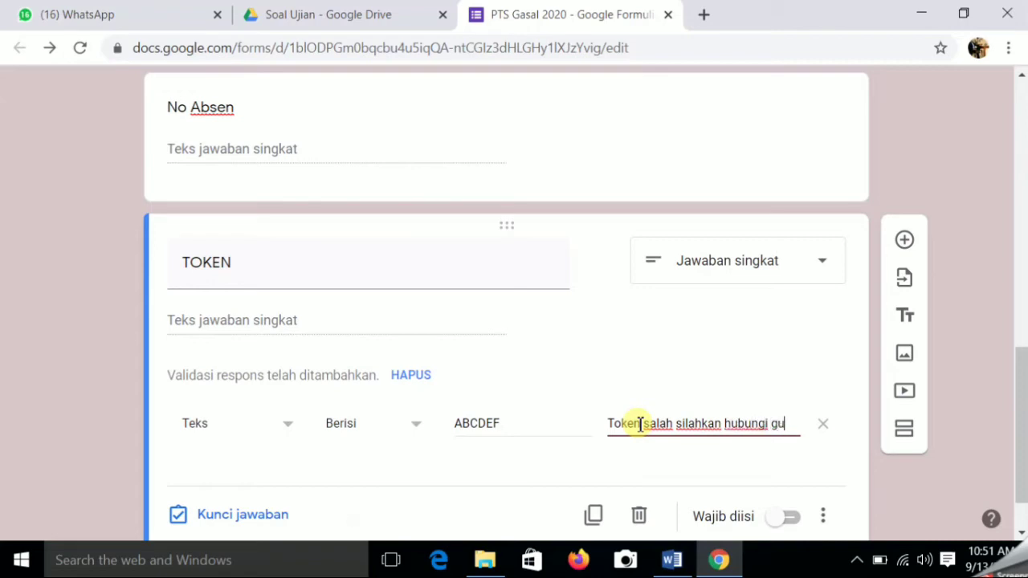
{"action": "type", "text": "ru mapel"}
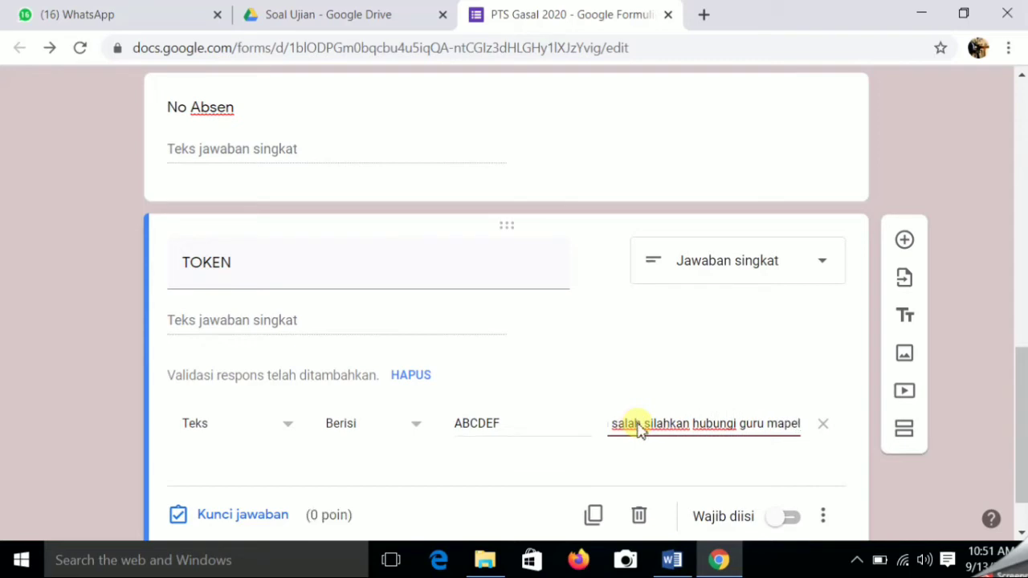
- Switch on Wajib diisi for the TOKEN question
{"action": "left_click", "coordinate": [793, 519]}
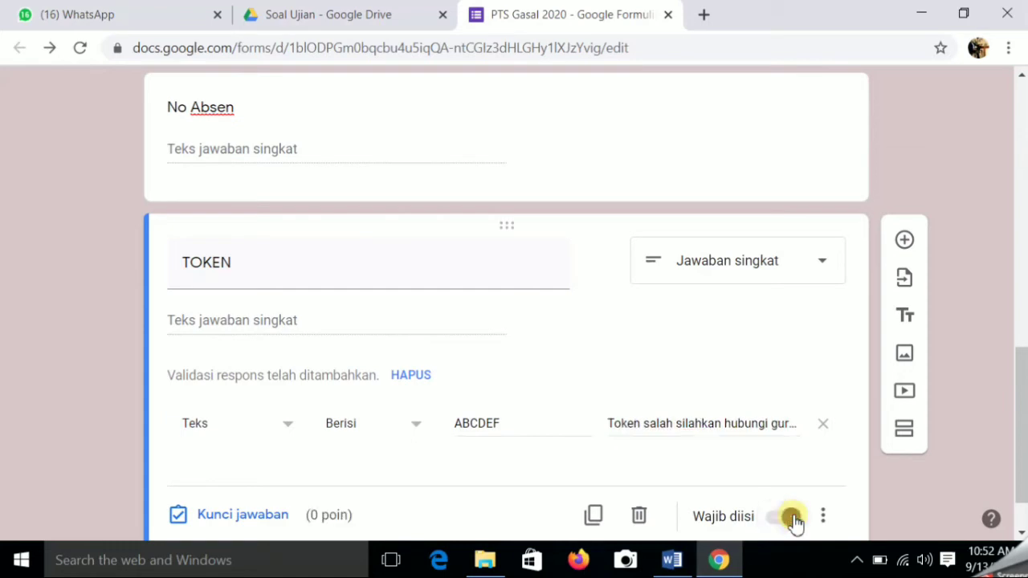
{"action": "scroll", "coordinate": [800, 486], "scroll_direction": "down", "scroll_amount": 1}
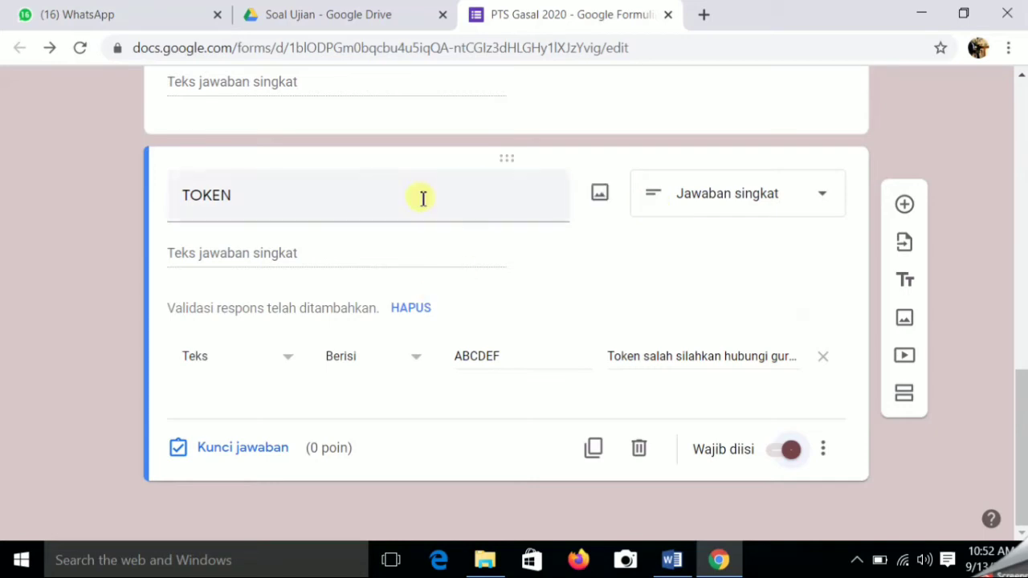
- Insert a new section below TOKEN and name its heading 'SOAL PILIHAN GANDA'
{"action": "left_click", "coordinate": [902, 394]}
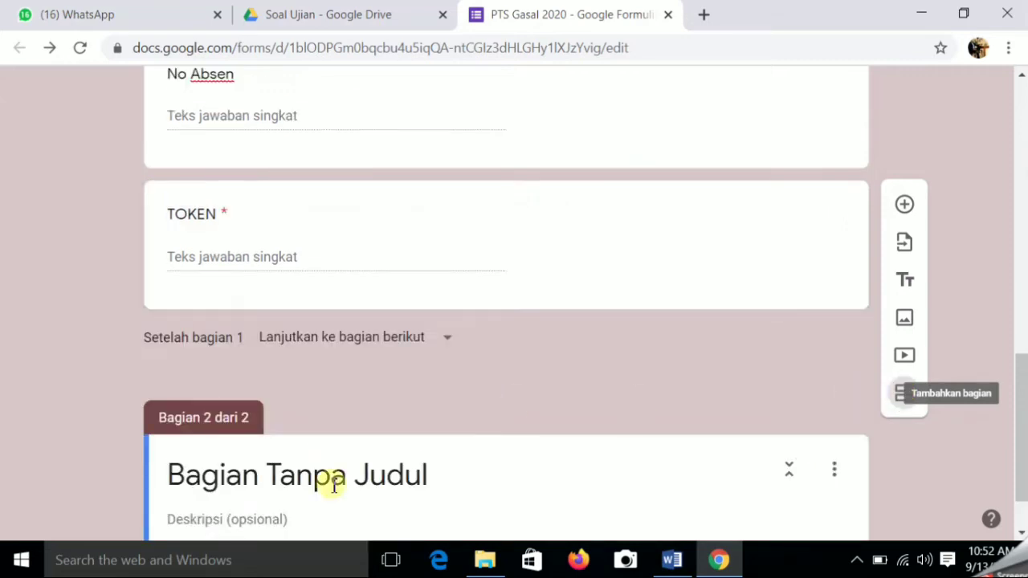
{"action": "left_click", "coordinate": [299, 477]}
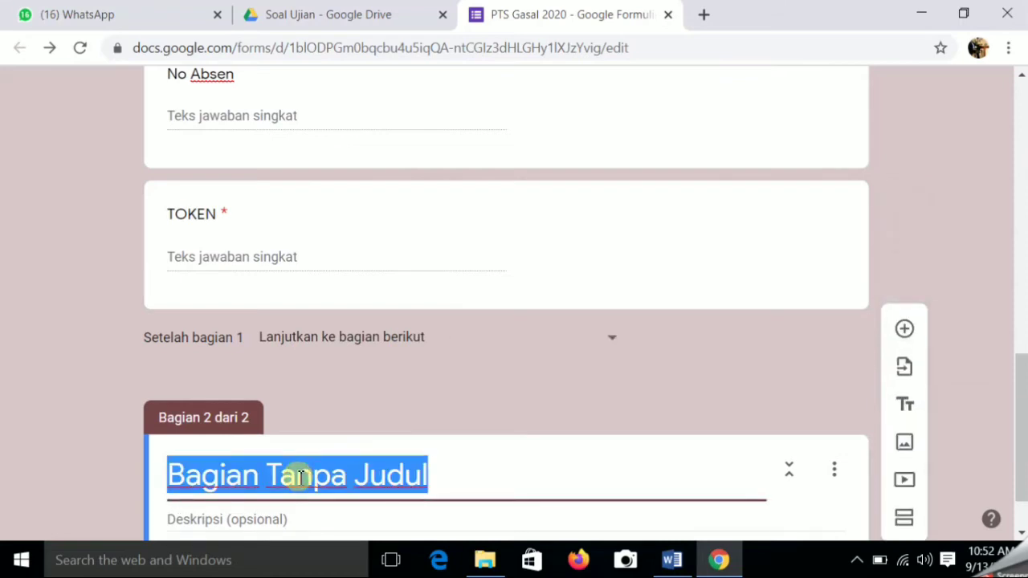
{"action": "type", "text": "SOA"}
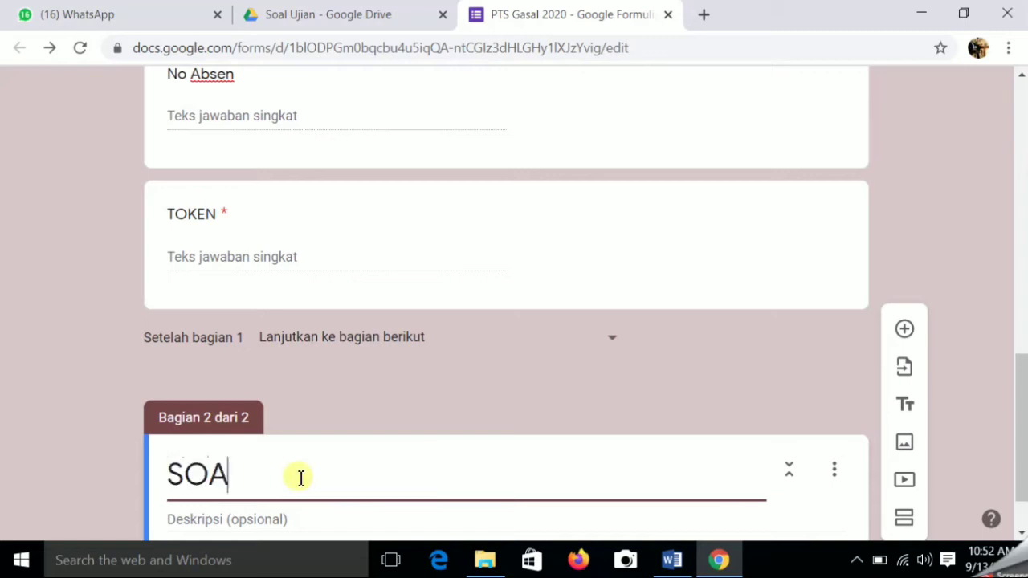
{"action": "type", "text": "L P"}
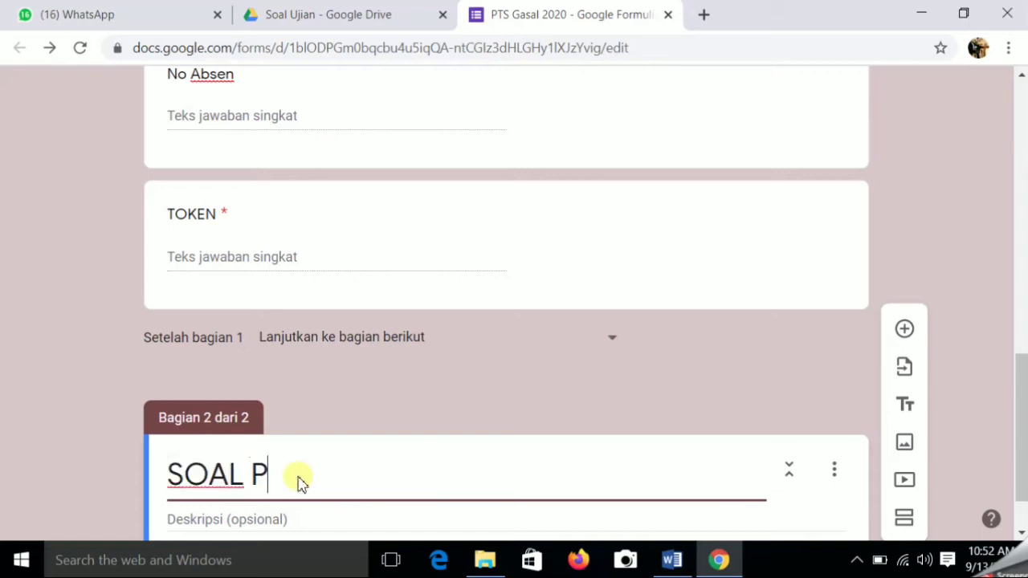
{"action": "type", "text": "ILIHAN "}
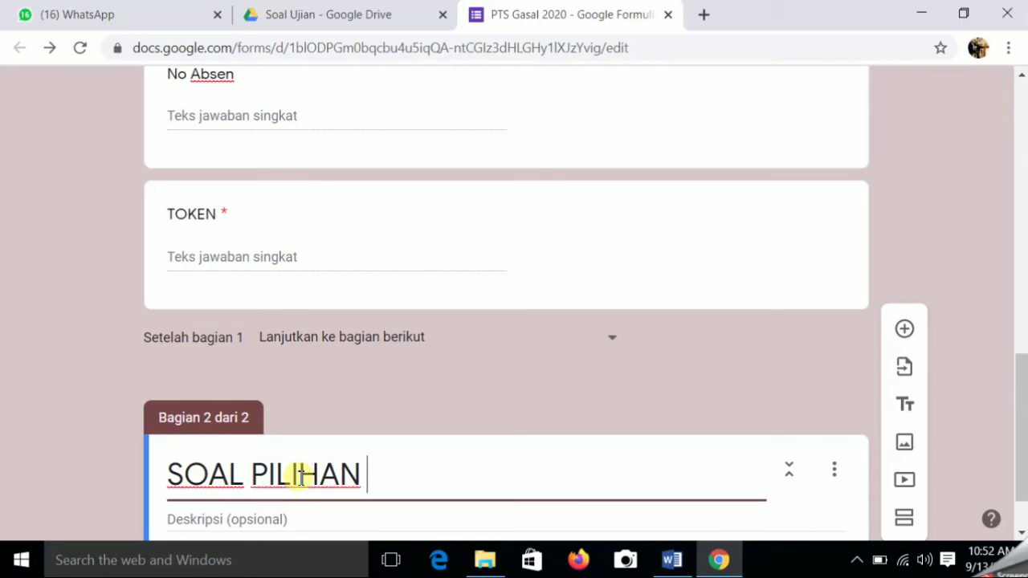
{"action": "type", "text": "GANDA"}
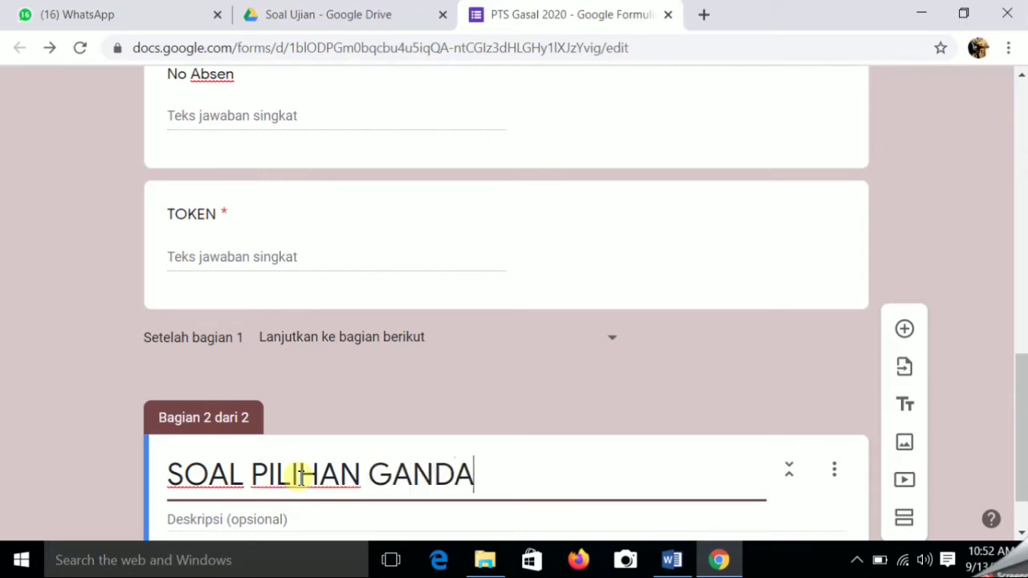
{"action": "scroll", "coordinate": [299, 473], "scroll_direction": "down", "scroll_amount": 1}
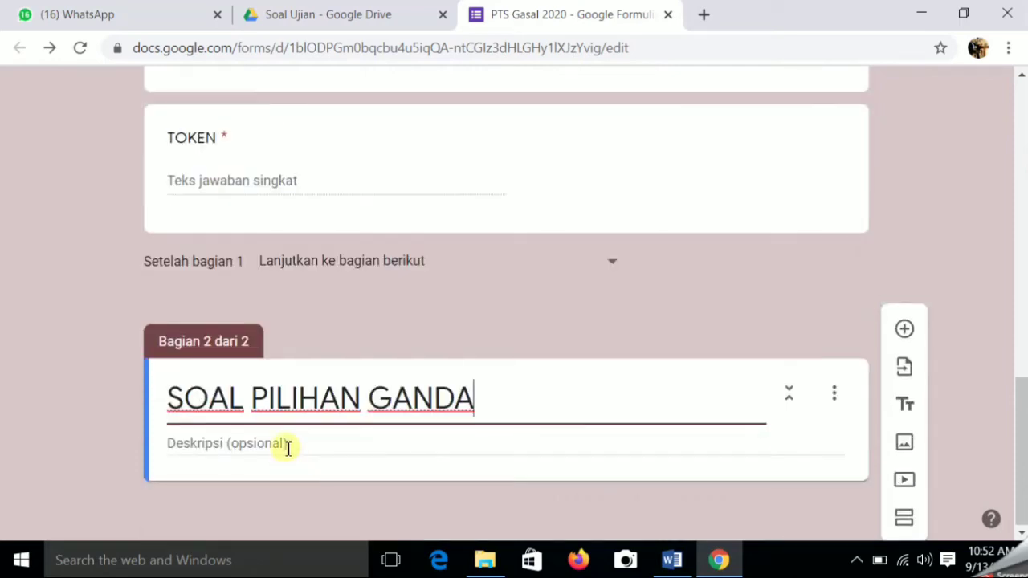
- Describe the section as 'Pilih salah satu jawaban yang dianggap benar dengan cara lingkaran…' and add a question
{"action": "left_click", "coordinate": [287, 446]}
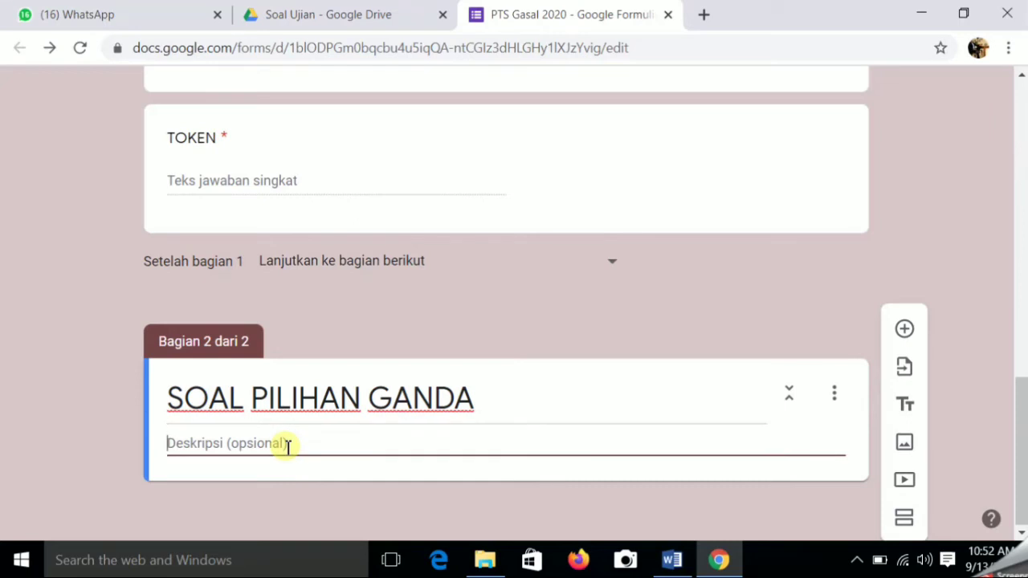
{"action": "type", "text": "Pilih "}
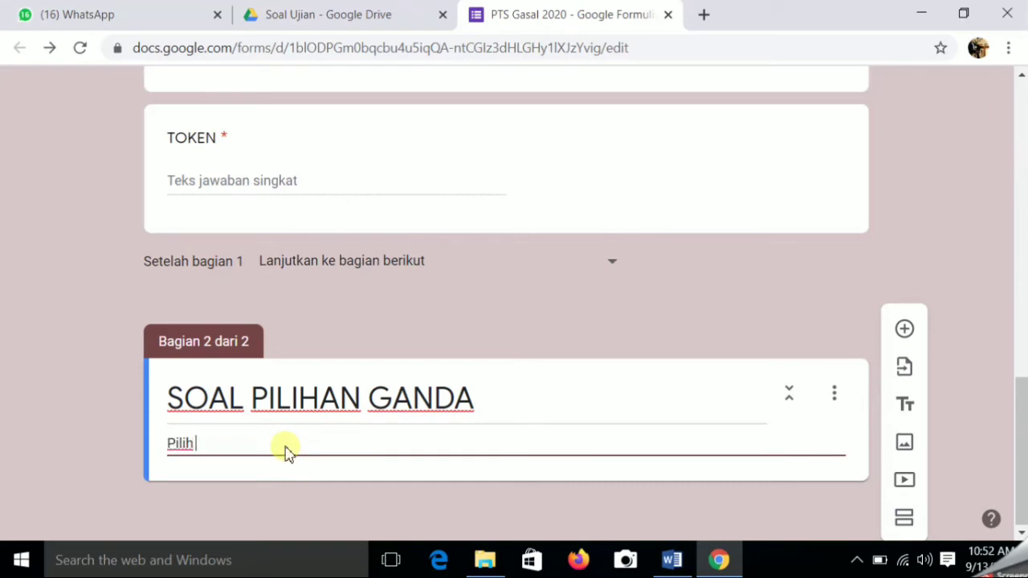
{"action": "type", "text": "salah sa"}
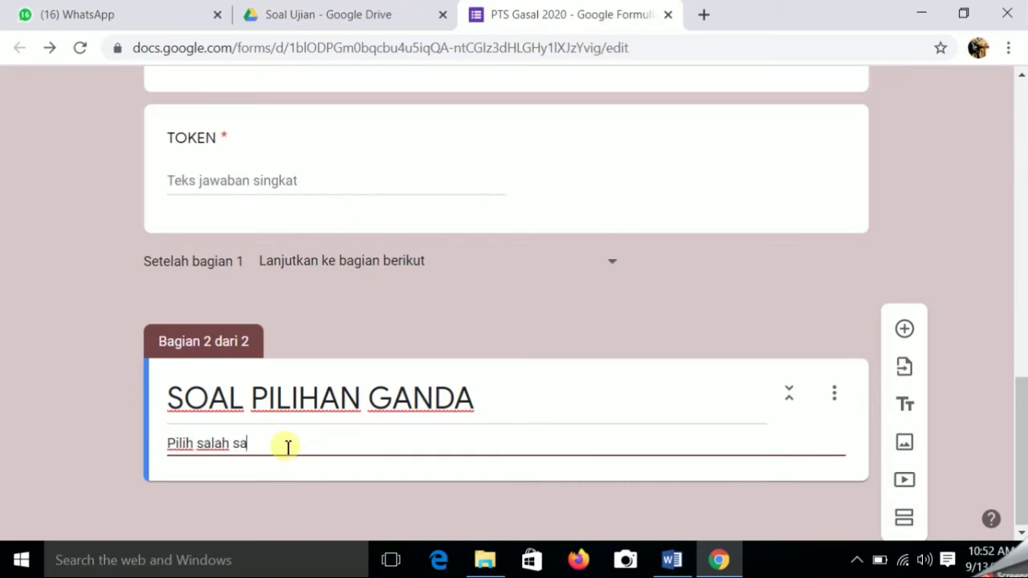
{"action": "type", "text": "tu jawaban yang d"}
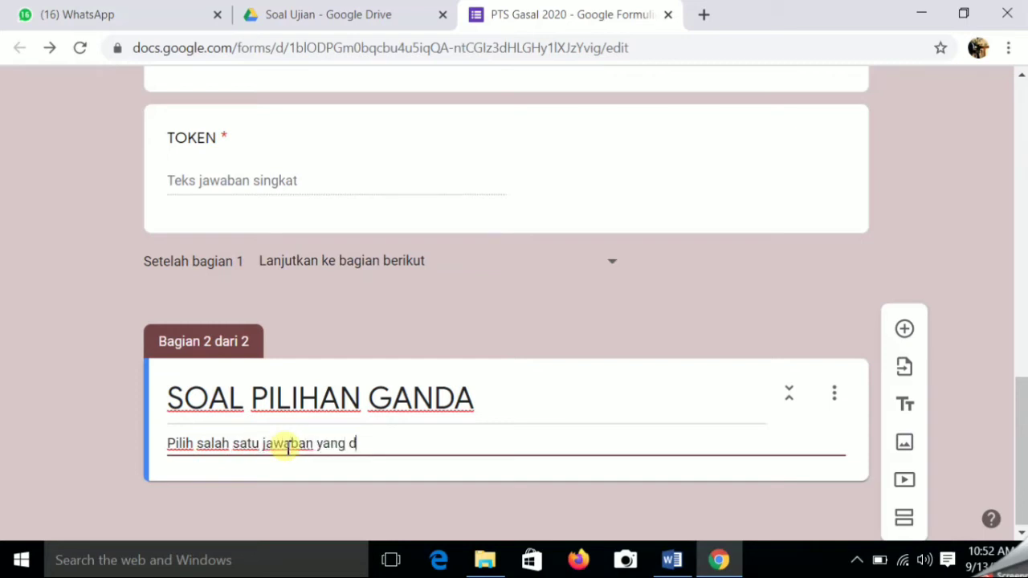
{"action": "type", "text": "ianggap "}
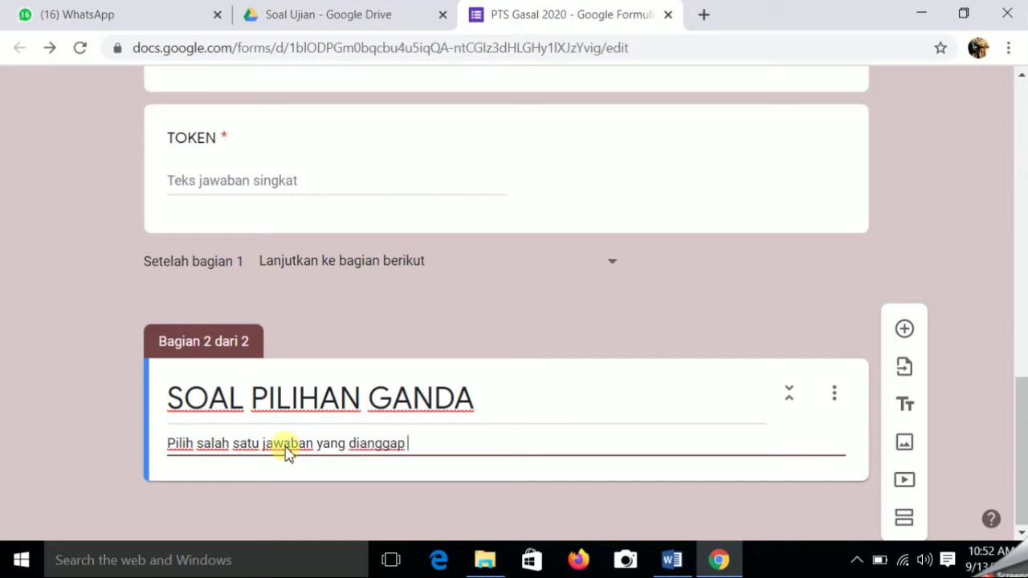
{"action": "type", "text": "benar de"}
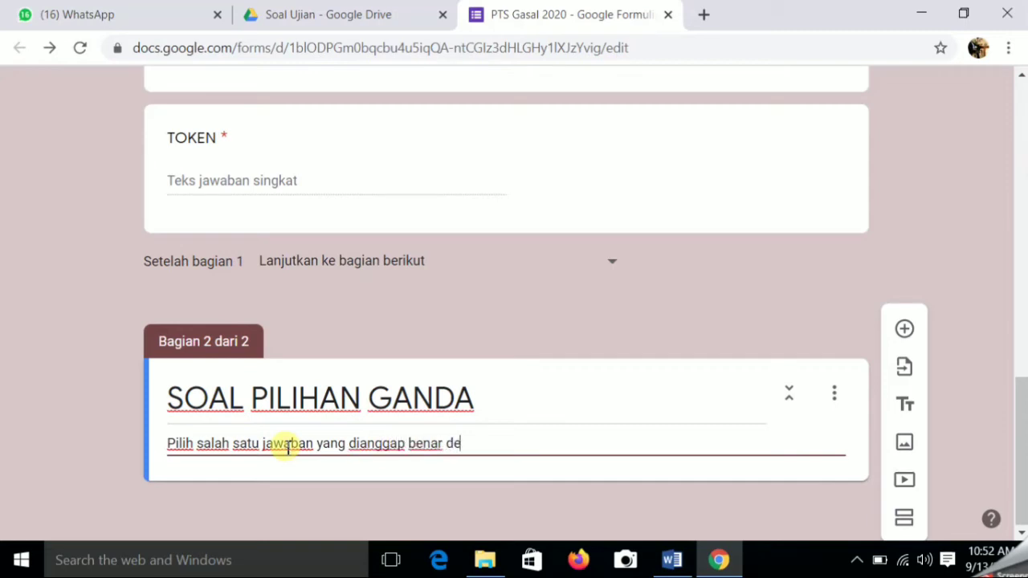
{"action": "type", "text": "ngan car"}
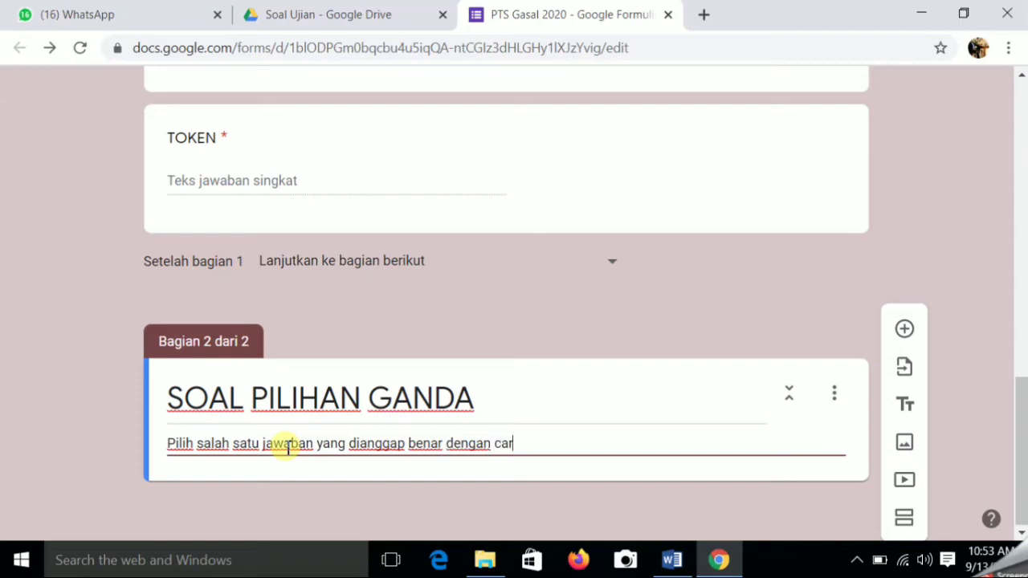
{"action": "type", "text": "a"}
{"action": "type", "text": "lingkar"}
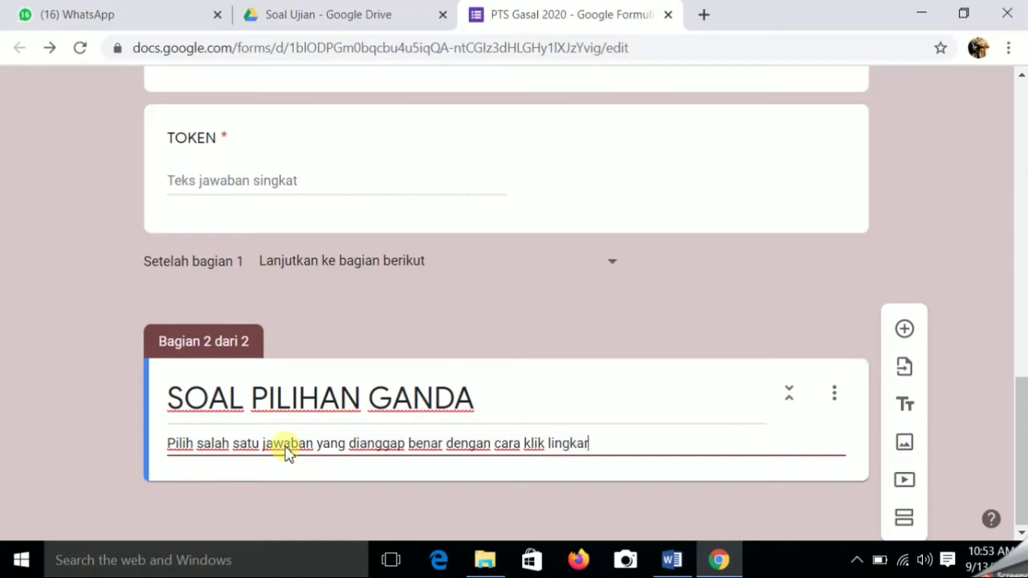
{"action": "type", "text": "an dipen"}
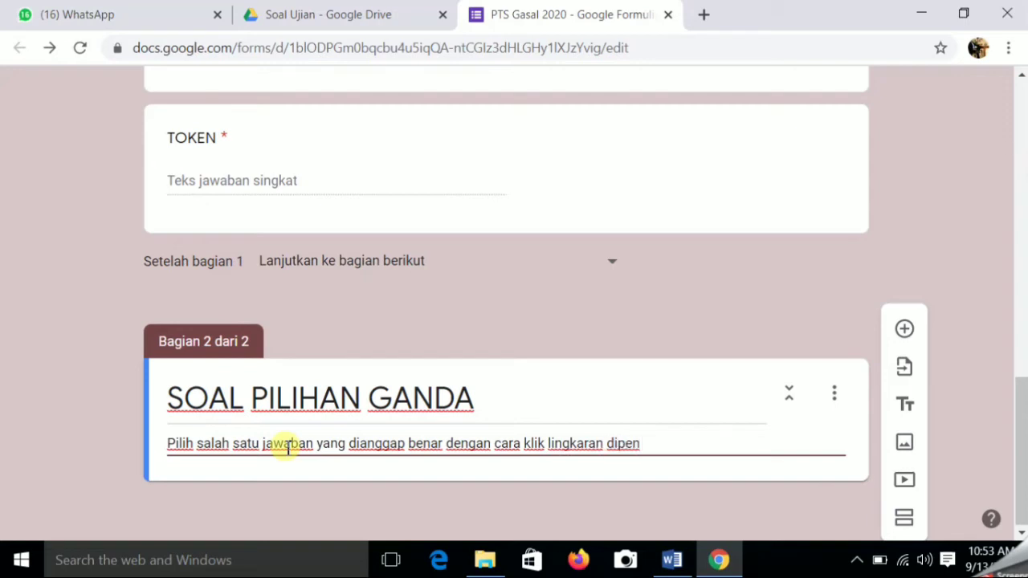
{"action": "key", "text": "BackSpace"}
{"action": "key", "text": "BackSpace"}
{"action": "key", "text": "BackSpace"}
{"action": "type", "text": "depan jawaban"}
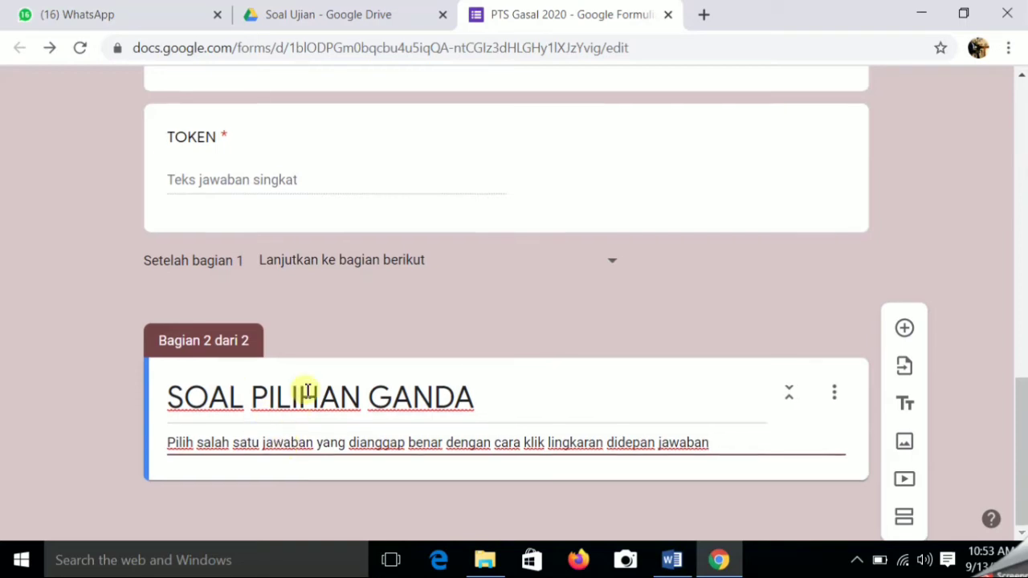
{"action": "left_click", "coordinate": [910, 338]}
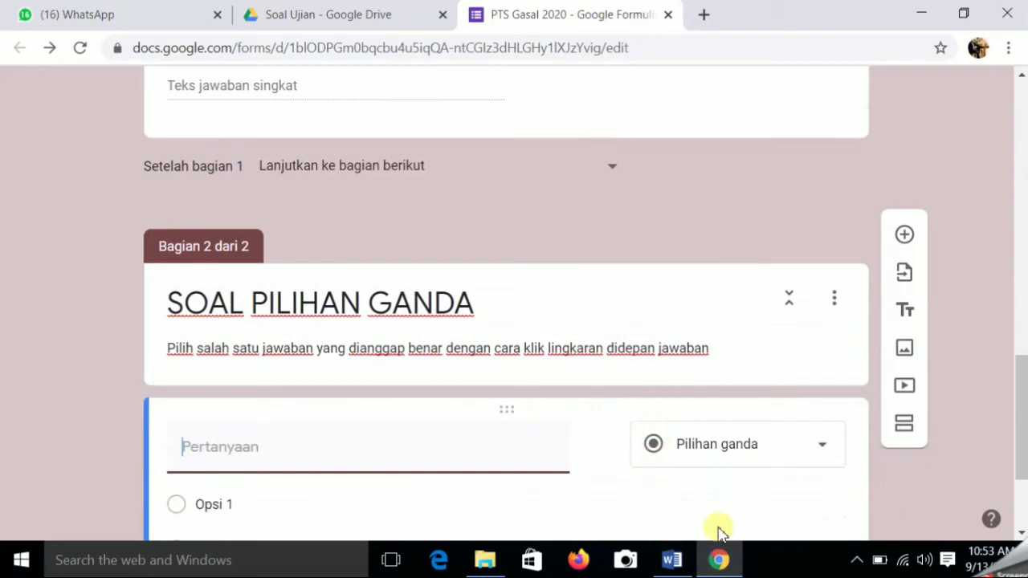
- Switch to the DRAFT SOAL PTS document in Word
{"action": "mouse_move", "coordinate": [698, 567]}
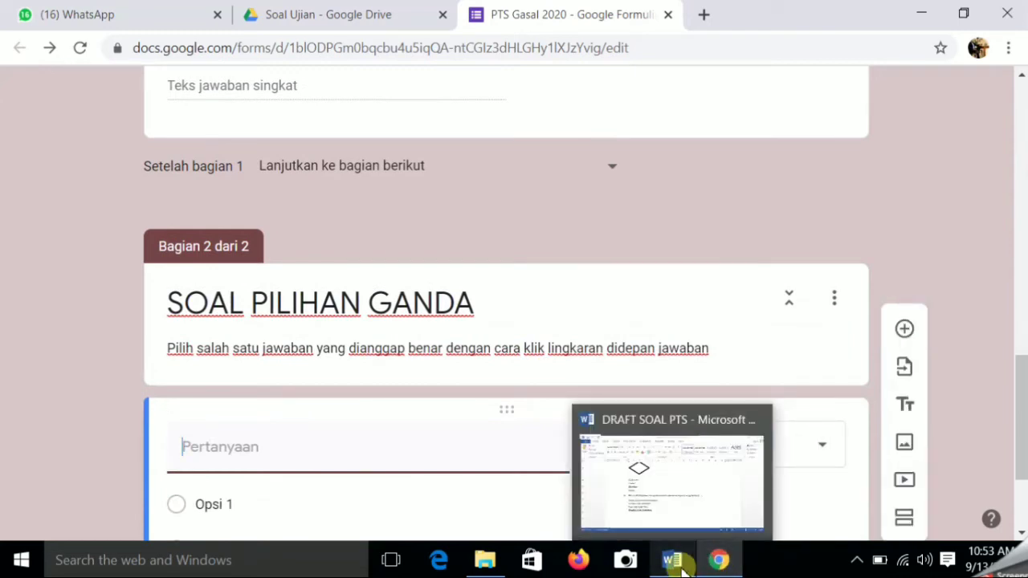
{"action": "left_click", "coordinate": [682, 567]}
- Copy question 1's full sentence from the draft and return to Chrome
{"action": "scroll", "coordinate": [444, 411], "scroll_direction": "up", "scroll_amount": 3}
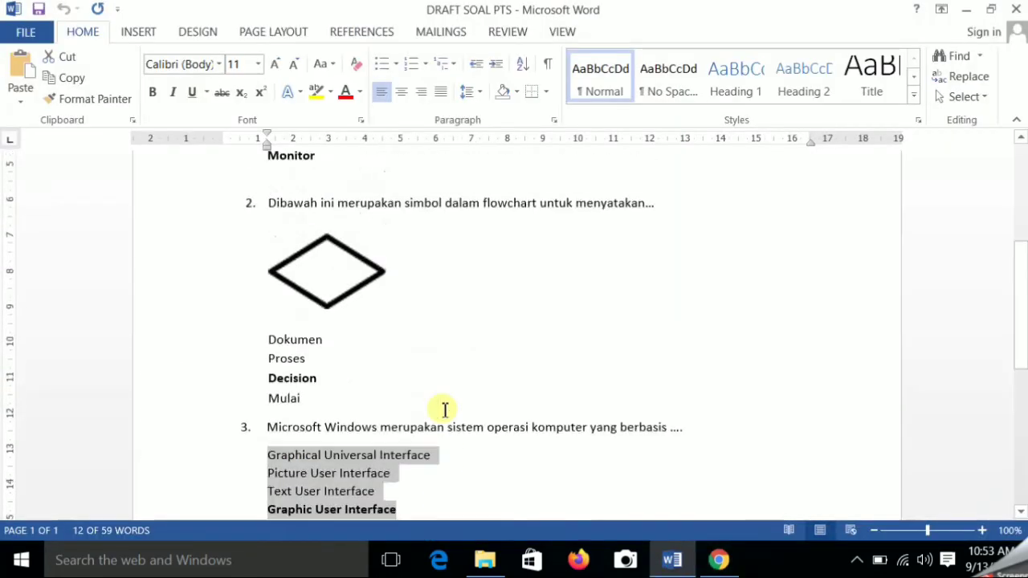
{"action": "scroll", "coordinate": [443, 410], "scroll_direction": "up", "scroll_amount": 2}
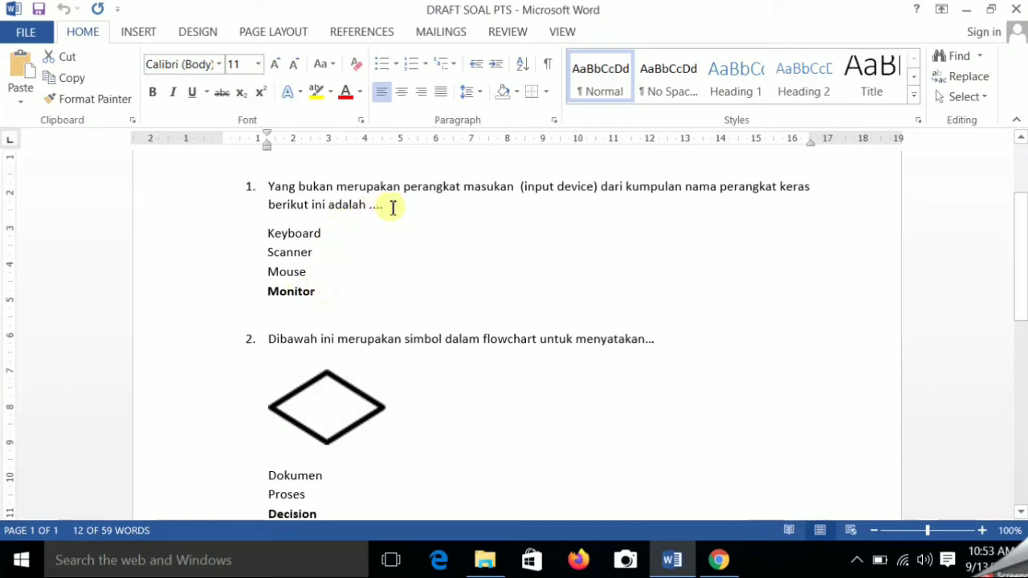
{"action": "left_click_drag", "start_coordinate": [396, 206], "coordinate": [275, 184]}
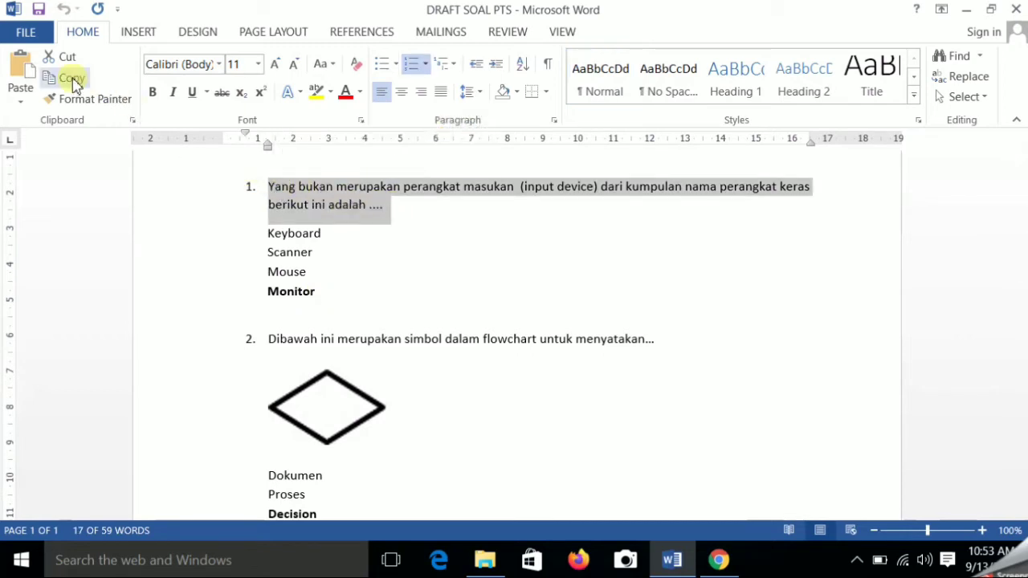
{"action": "left_click", "coordinate": [72, 82]}
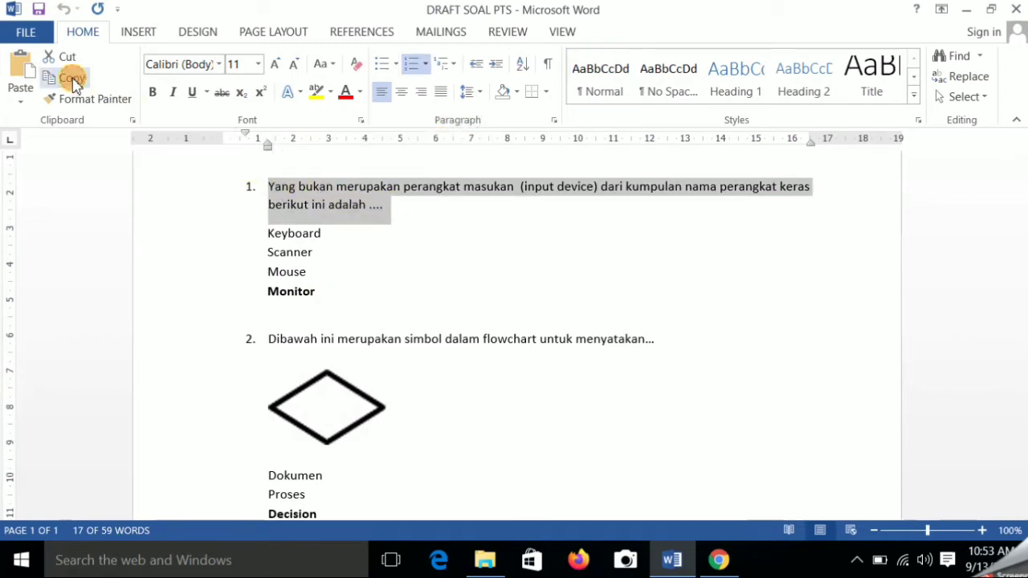
{"action": "left_click", "coordinate": [720, 564]}
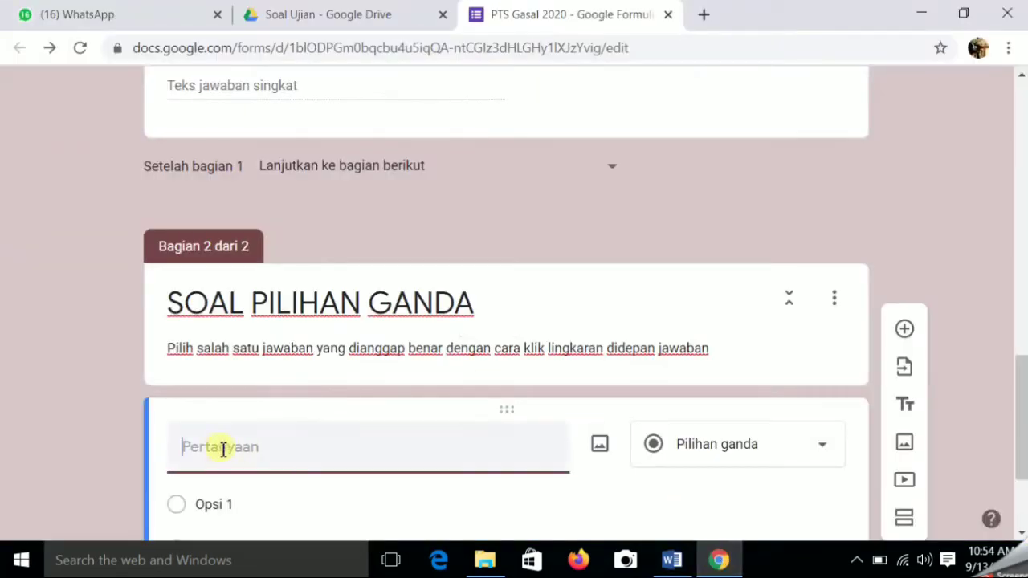
- Paste question 1's input-device prompt into the question title, then return to Word
{"action": "right_click", "coordinate": [193, 451]}
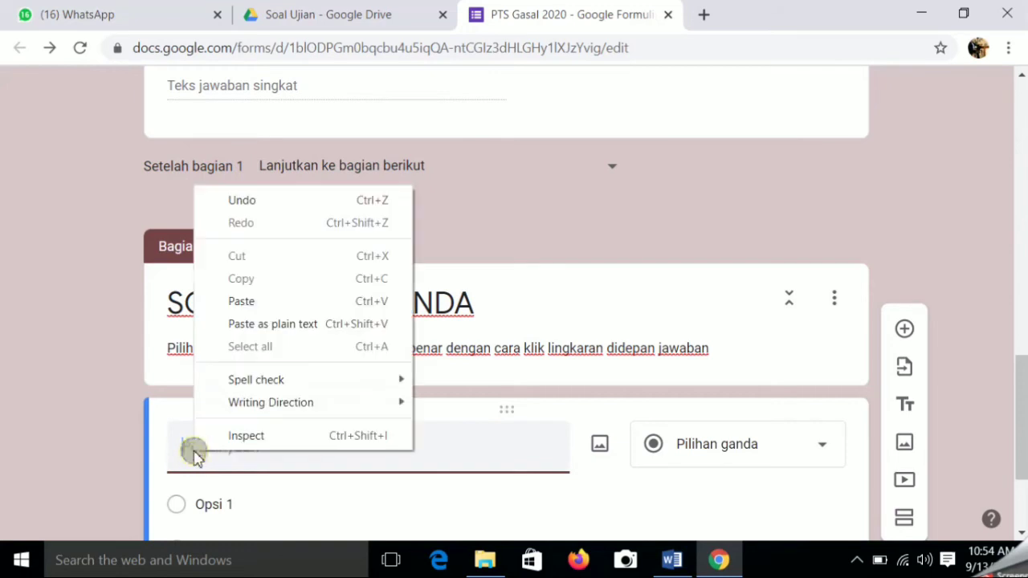
{"action": "left_click", "coordinate": [272, 302]}
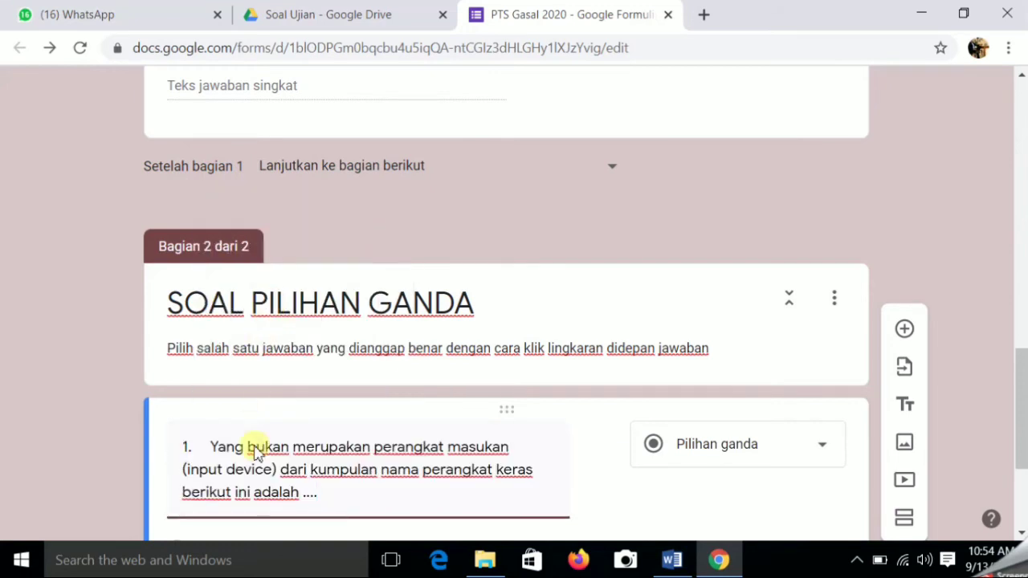
{"action": "scroll", "coordinate": [552, 417], "scroll_direction": "down", "scroll_amount": 1}
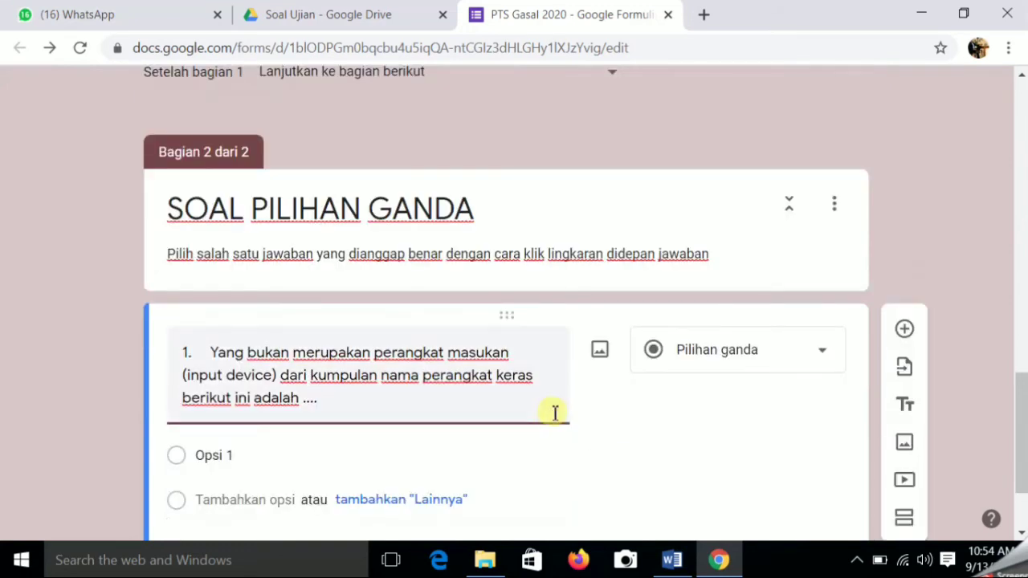
{"action": "left_click", "coordinate": [673, 561]}
- Select and copy the answer lines Keyboard, Scanner, Mouse and Monitor from the draft
{"action": "left_click", "coordinate": [327, 295]}
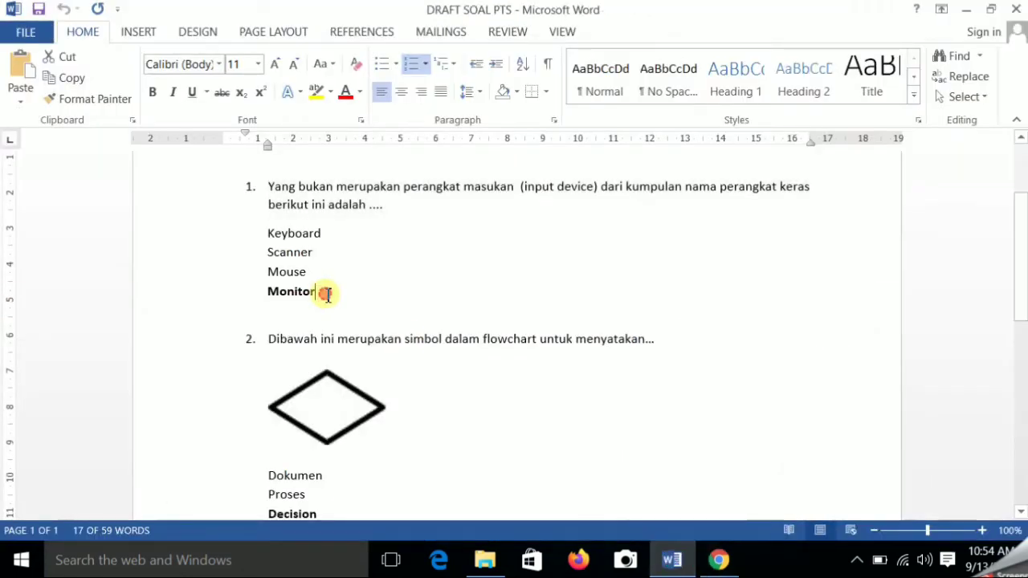
{"action": "left_click", "coordinate": [327, 232]}
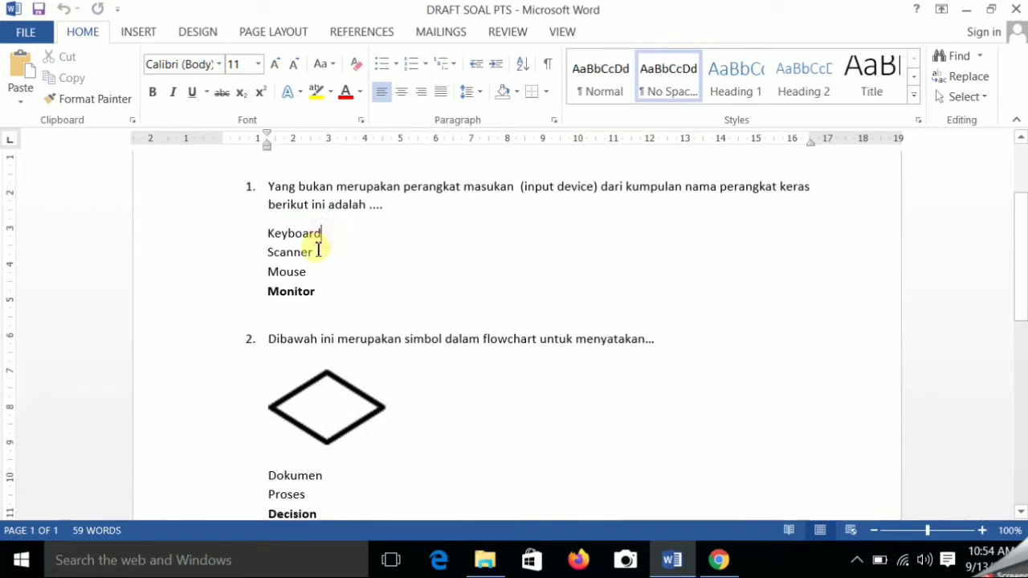
{"action": "left_click", "coordinate": [317, 253]}
{"action": "left_click", "coordinate": [311, 272]}
{"action": "left_click", "coordinate": [325, 292]}
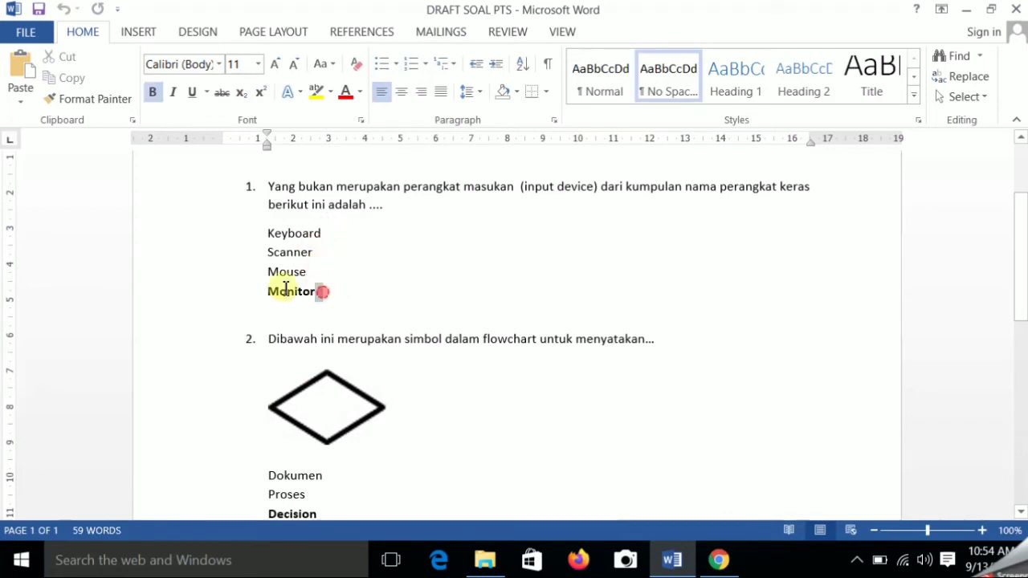
{"action": "left_click_drag", "start_coordinate": [317, 289], "coordinate": [257, 238]}
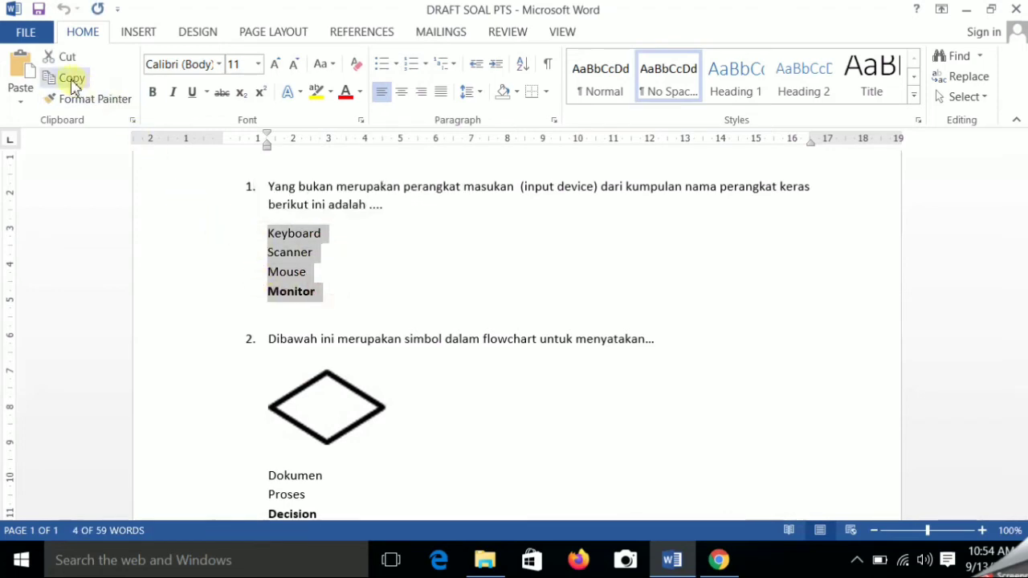
{"action": "left_click", "coordinate": [63, 77]}
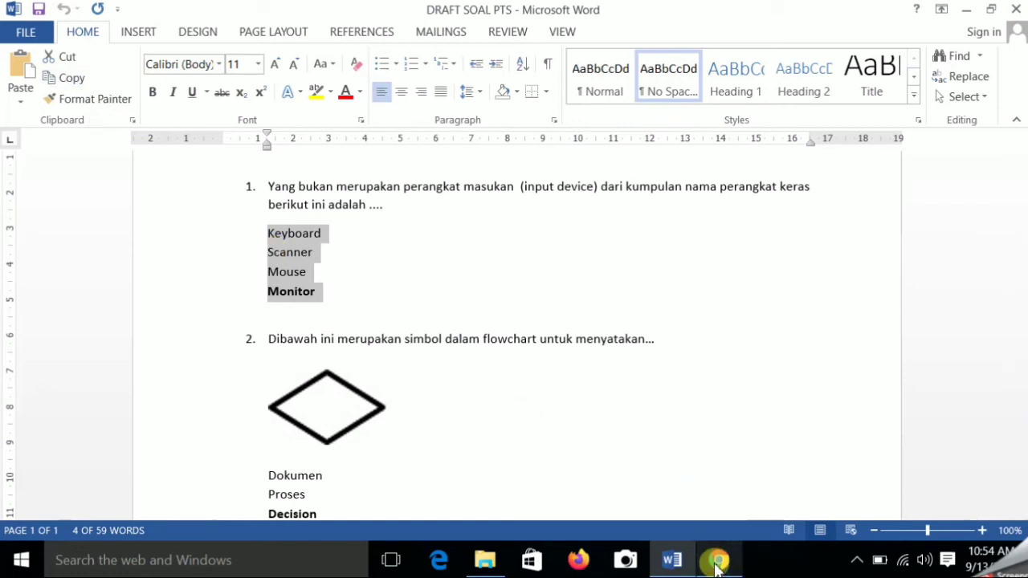
{"action": "left_click", "coordinate": [719, 562]}
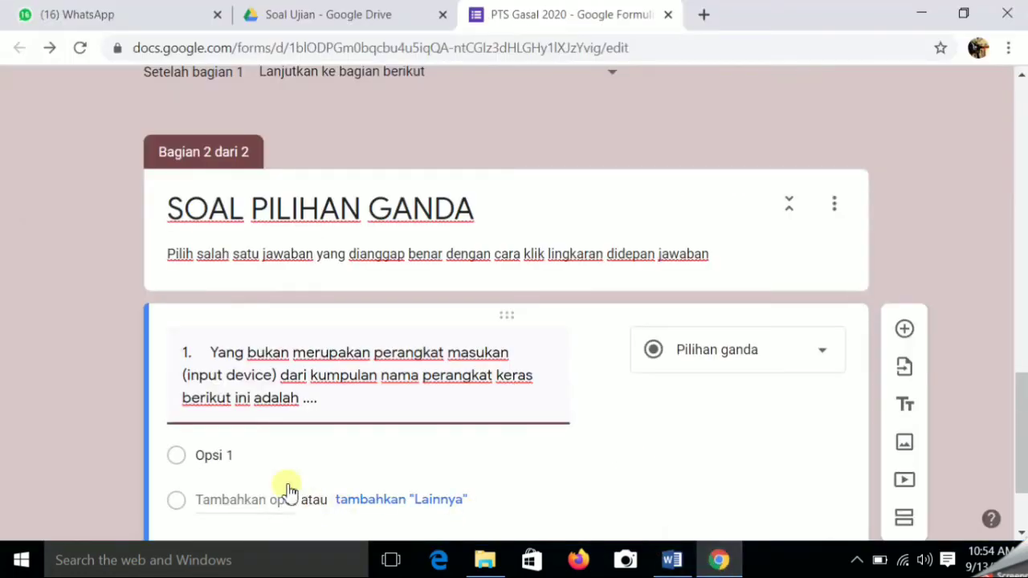
- Paste the four copied answers into Opsi 1 as options and switch on Wajib diisi
{"action": "left_click", "coordinate": [220, 454]}
{"action": "right_click", "coordinate": [218, 457]}
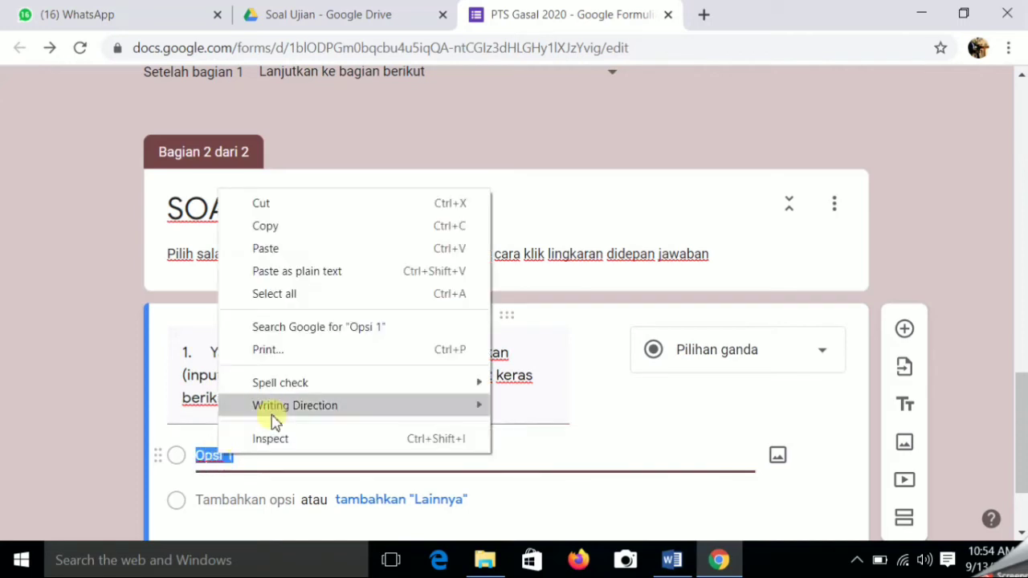
{"action": "left_click", "coordinate": [295, 249]}
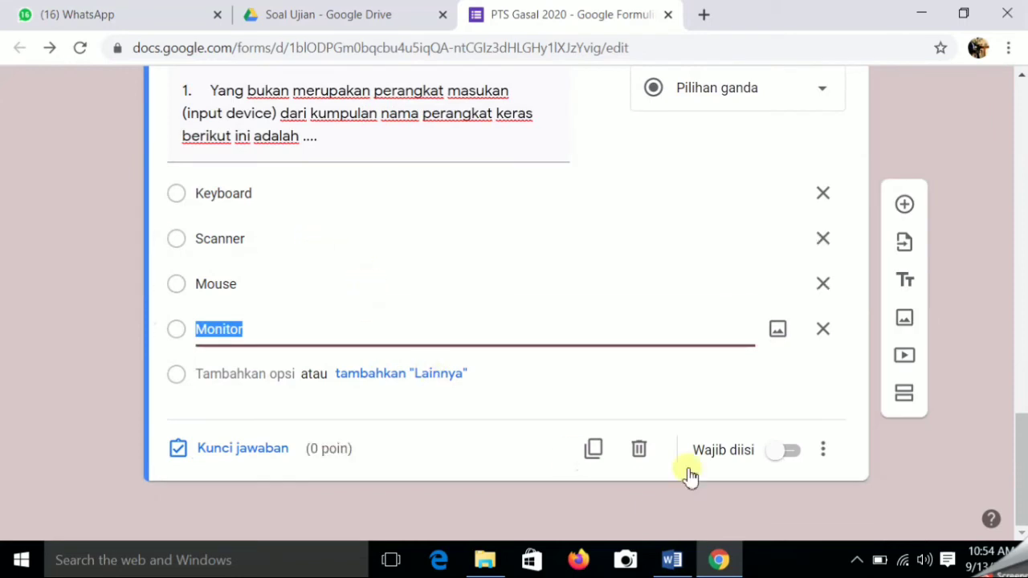
{"action": "left_click", "coordinate": [793, 452]}
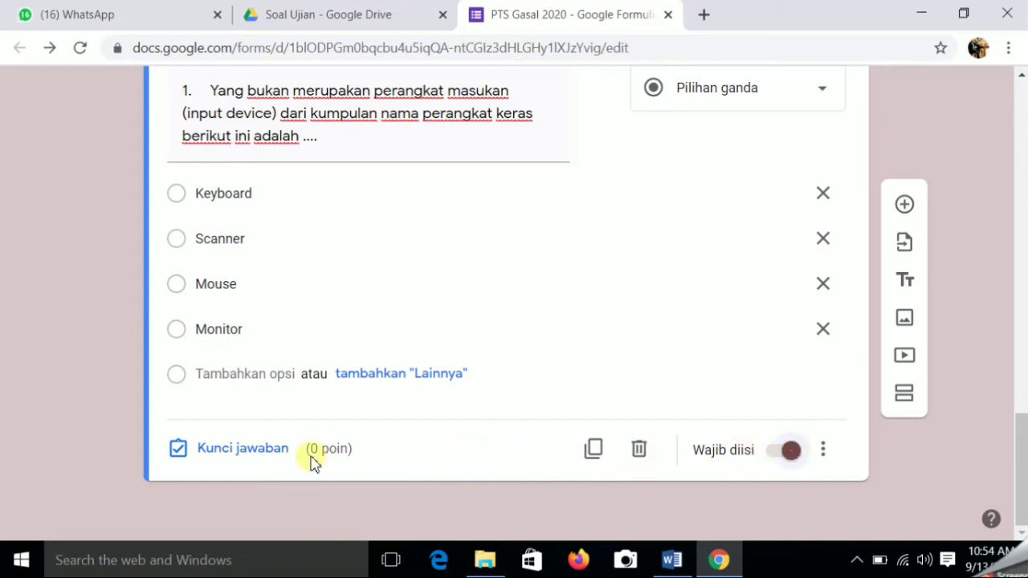
- Key Monitor as question 1's correct answer, worth 40 points, and save the answer key
{"action": "left_click", "coordinate": [240, 448]}
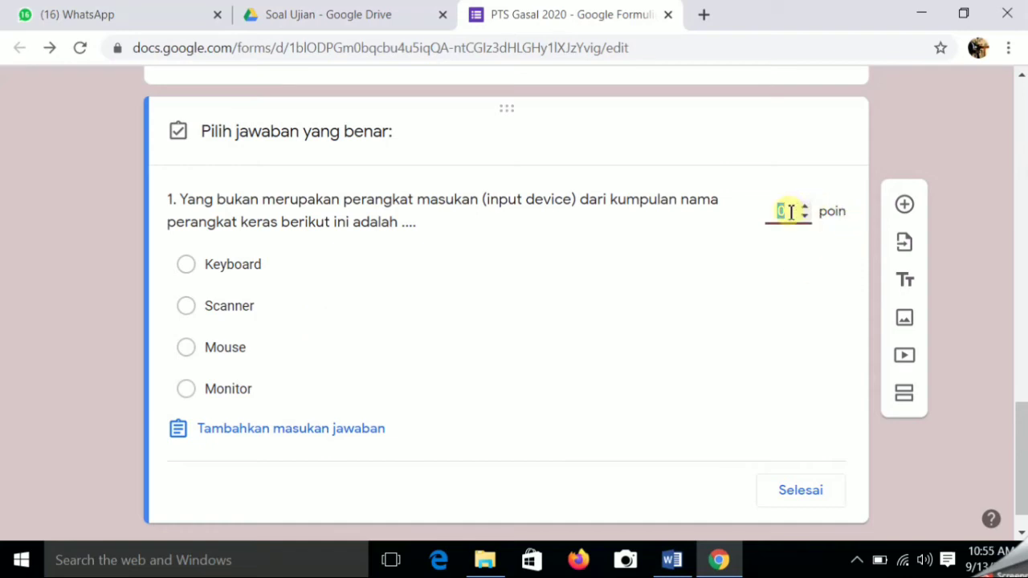
{"action": "type", "text": "0"}
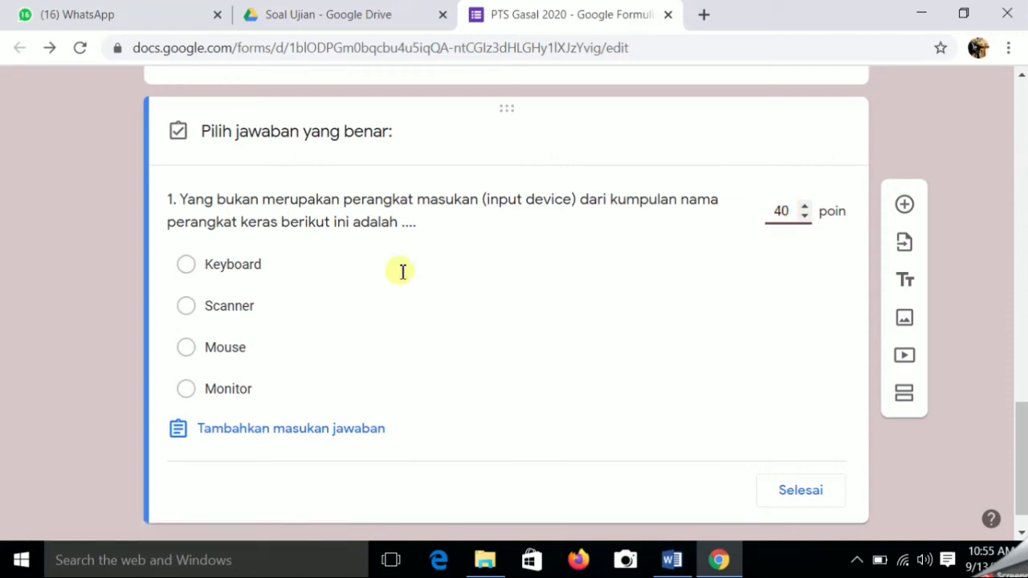
{"action": "left_click", "coordinate": [191, 393]}
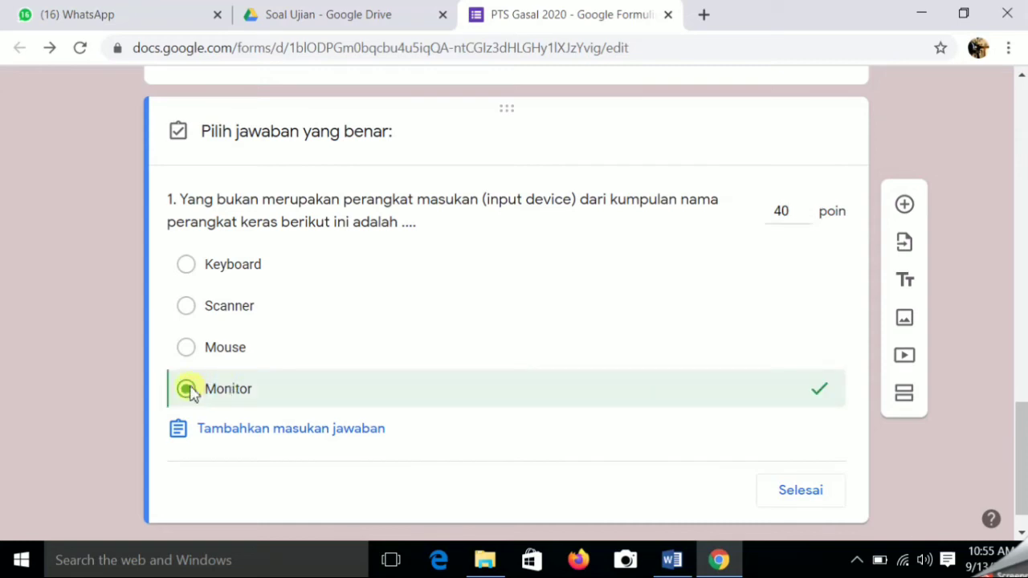
{"action": "left_click", "coordinate": [800, 490]}
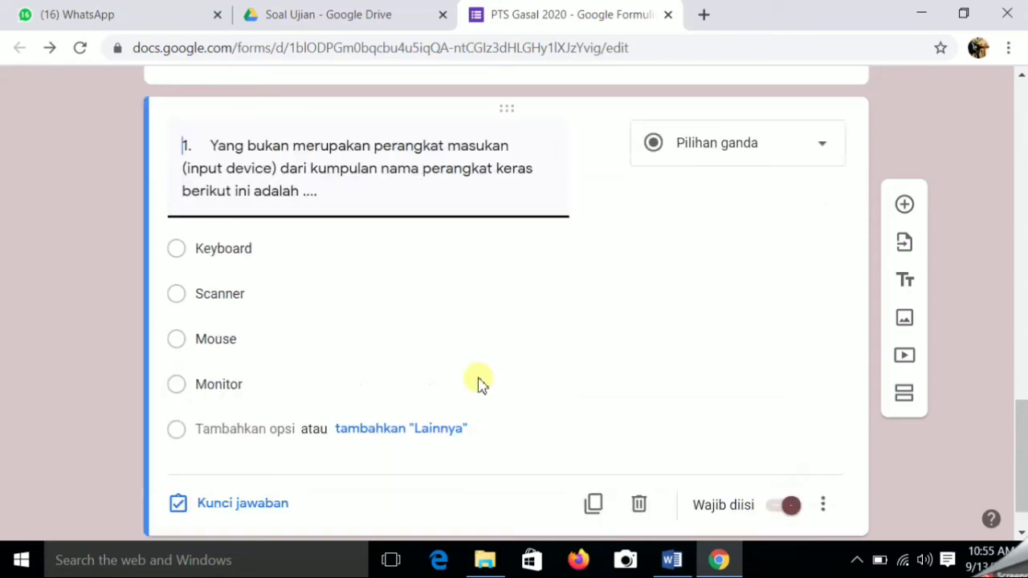
- Delete the '1. ' prefix so question 1's title starts with 'Yang'
{"action": "left_click", "coordinate": [212, 146]}
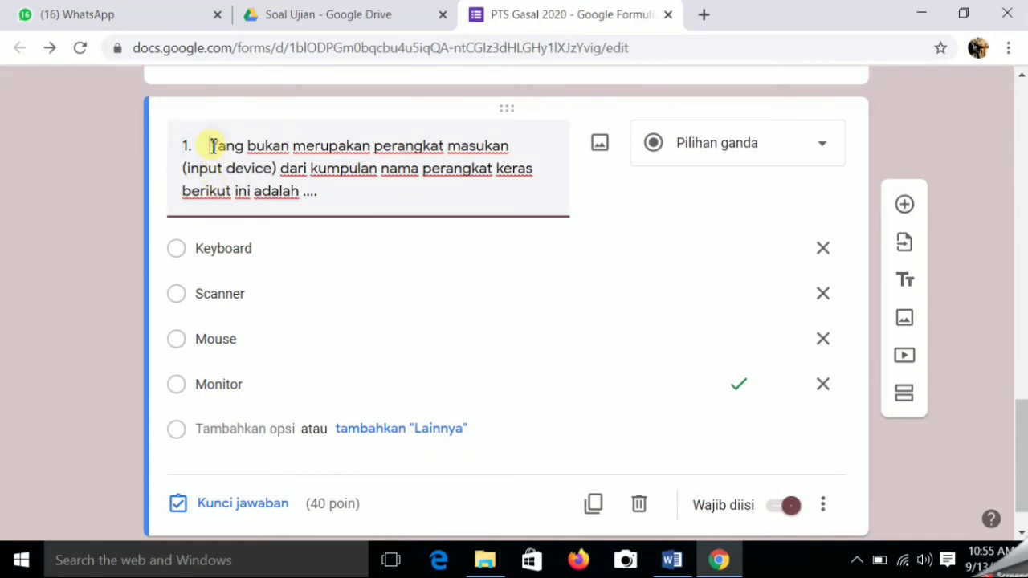
{"action": "key", "text": "BackSpace"}
{"action": "key", "text": "BackSpace"}
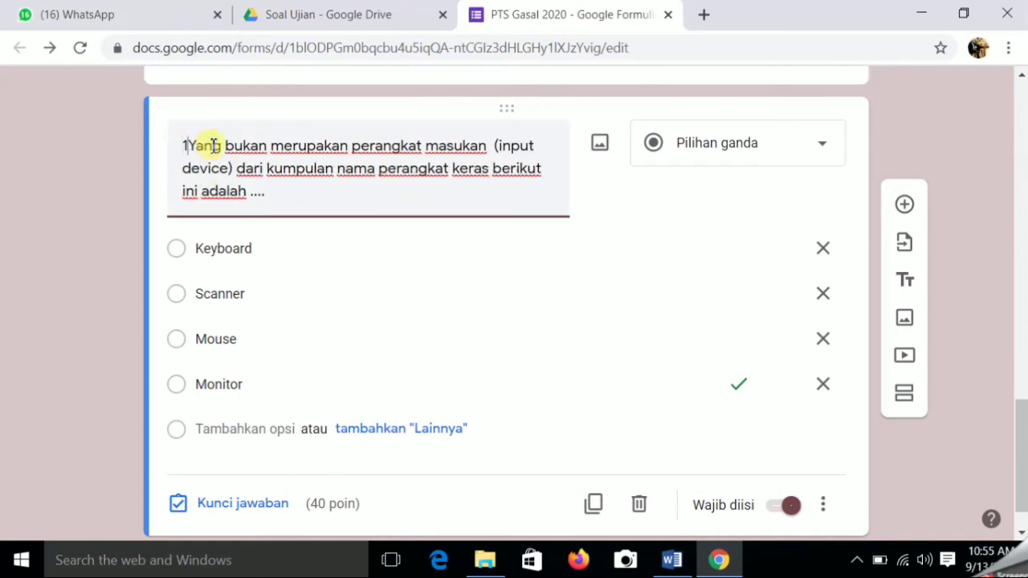
{"action": "key", "text": "BackSpace"}
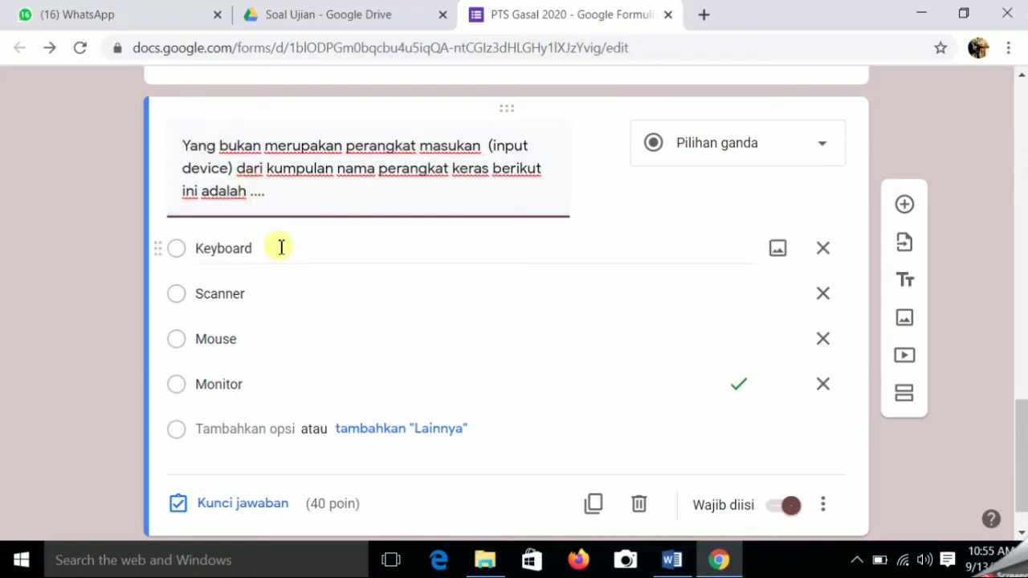
{"action": "scroll", "coordinate": [277, 245], "scroll_direction": "down", "scroll_amount": 1}
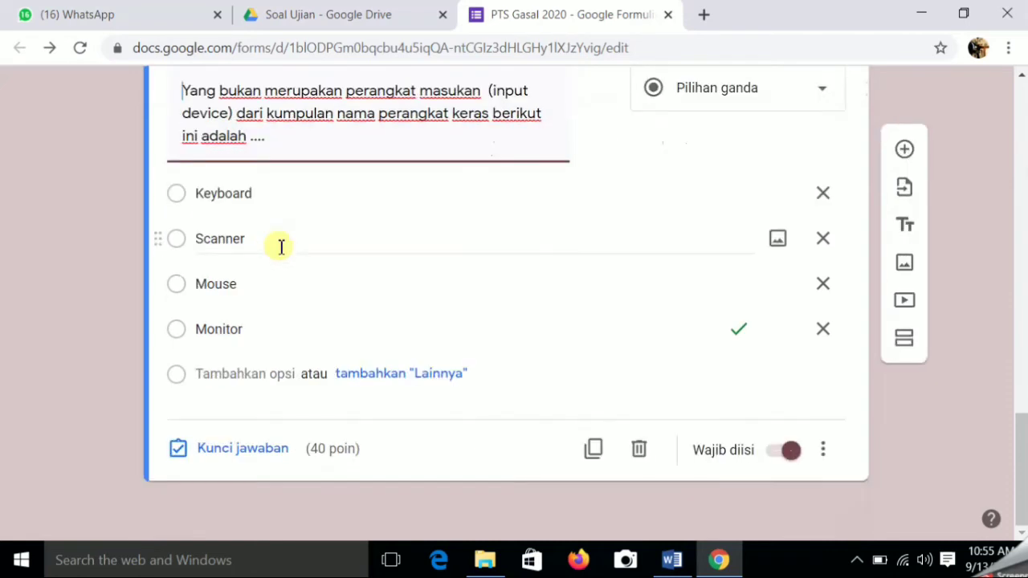
- Glance at the Word draft, then return to the form in Chrome
{"action": "left_click", "coordinate": [670, 562]}
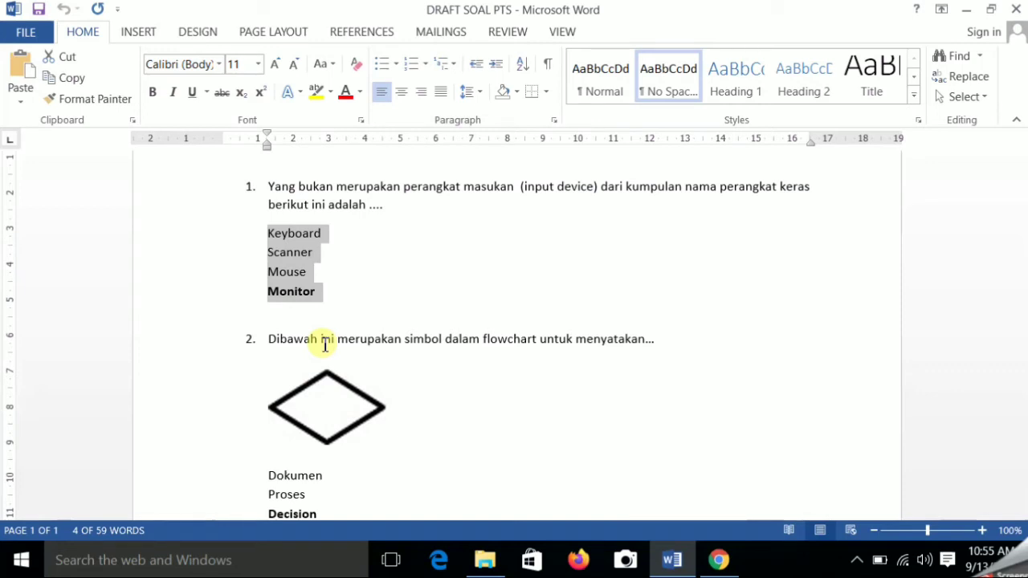
{"action": "scroll", "coordinate": [325, 345], "scroll_direction": "down", "scroll_amount": 4}
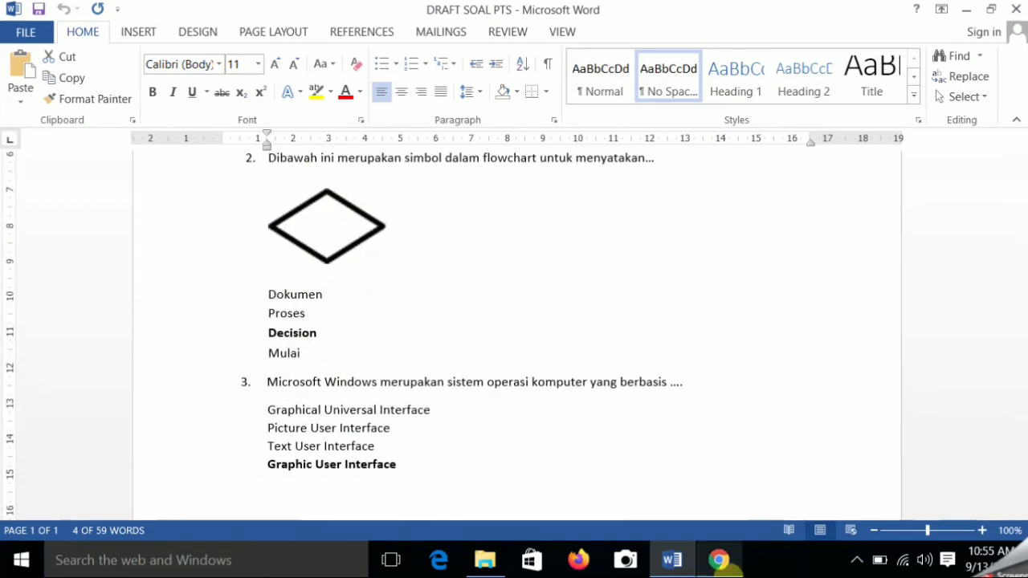
{"action": "left_click", "coordinate": [720, 560]}
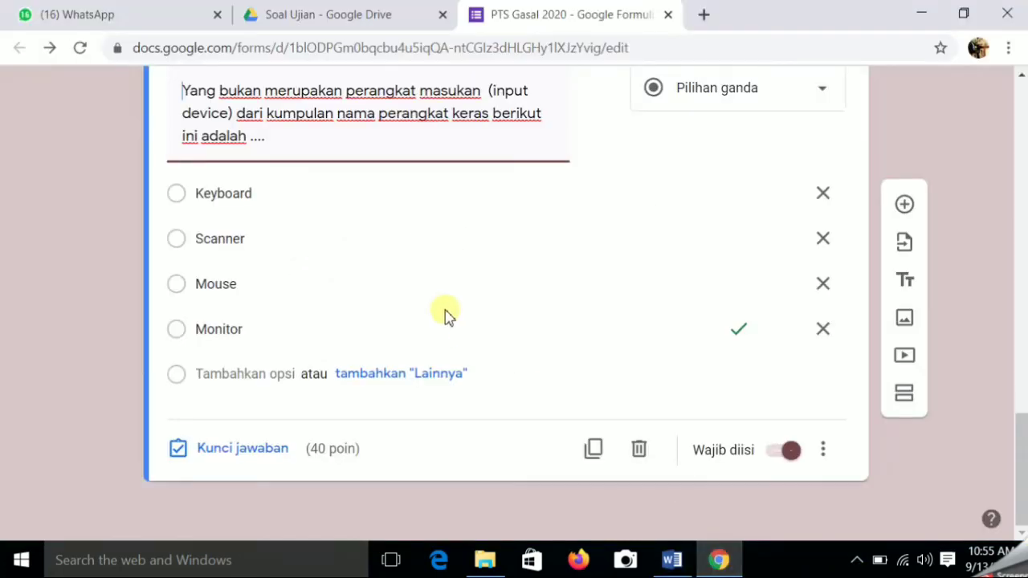
{"action": "scroll", "coordinate": [446, 315], "scroll_direction": "up", "scroll_amount": 5}
{"action": "scroll", "coordinate": [446, 315], "scroll_direction": "down", "scroll_amount": 4}
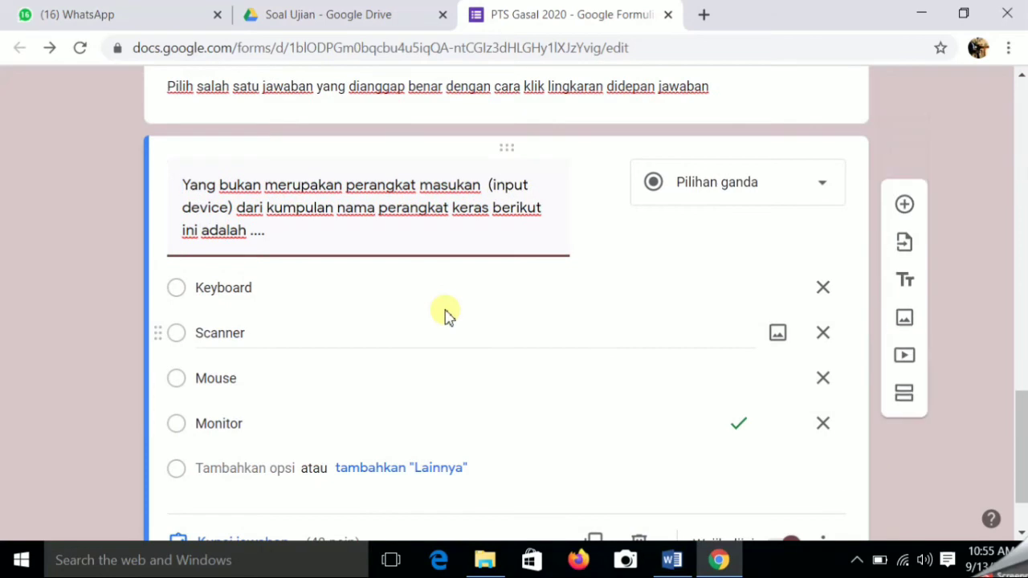
{"action": "scroll", "coordinate": [445, 315], "scroll_direction": "down", "scroll_amount": 2}
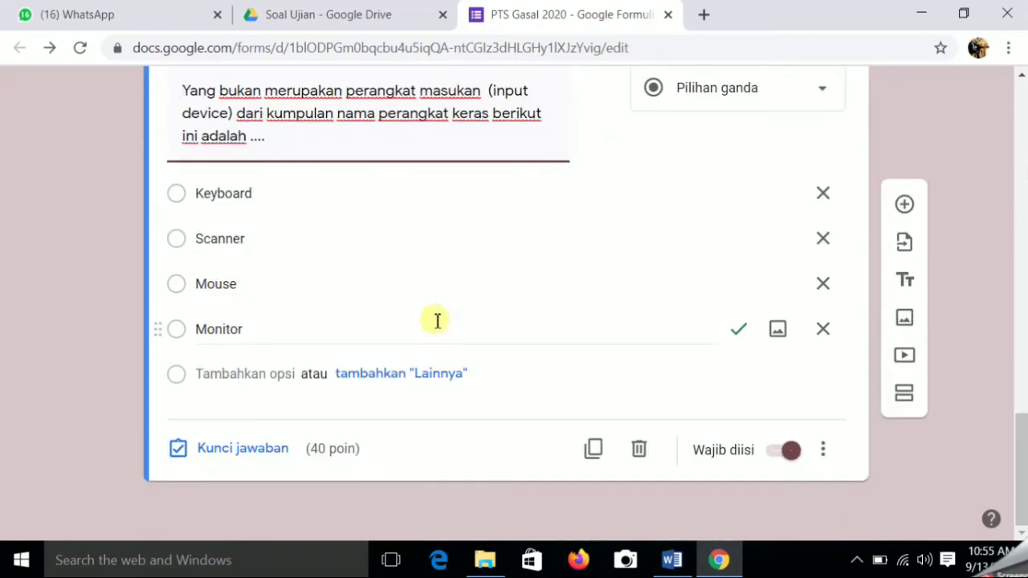
- Add a new question and paste question 2's flowchart-symbol prompt from Word as its title
{"action": "left_click", "coordinate": [910, 211]}
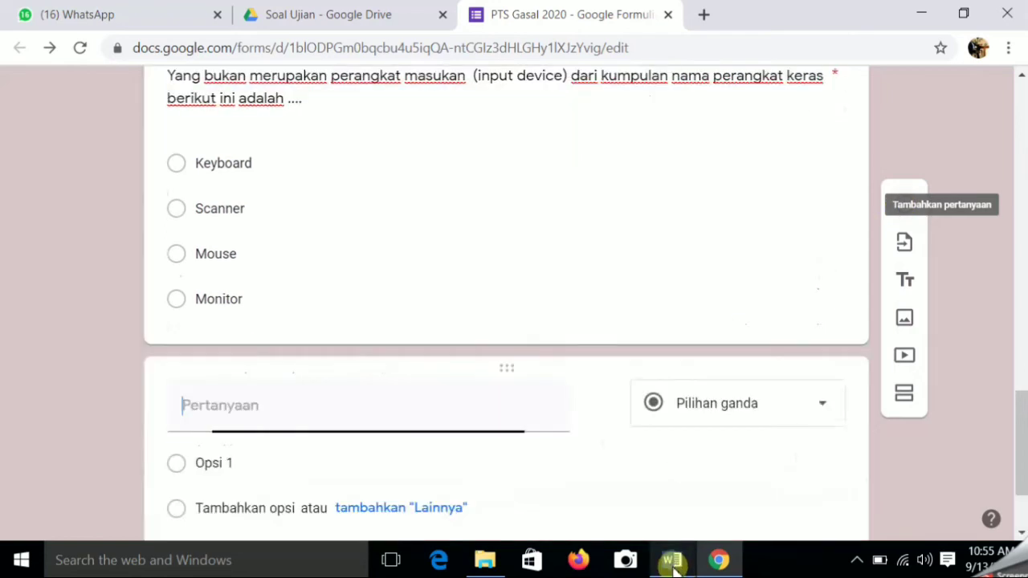
{"action": "left_click", "coordinate": [672, 566]}
{"action": "scroll", "coordinate": [523, 383], "scroll_direction": "up", "scroll_amount": 1}
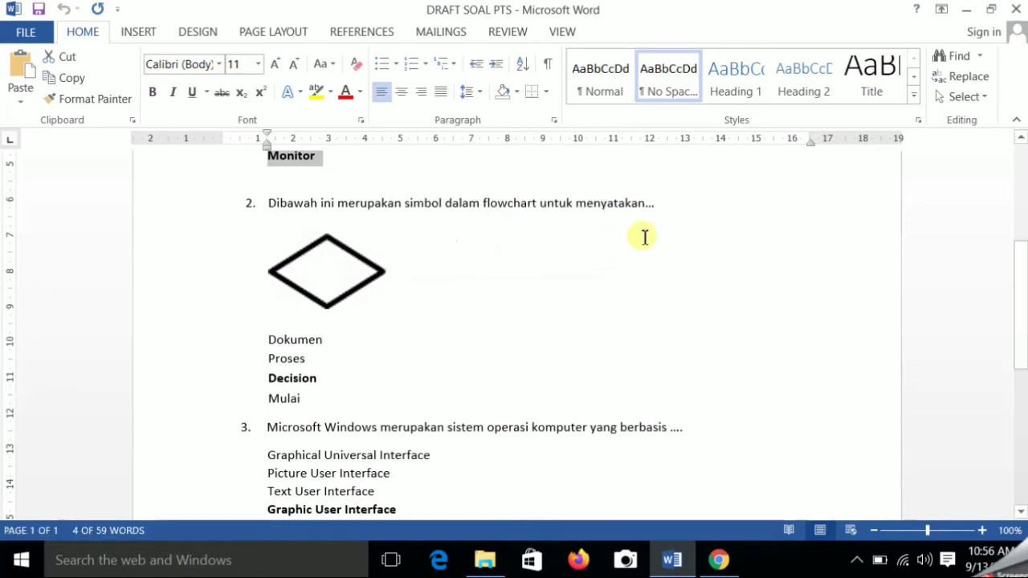
{"action": "left_click_drag", "start_coordinate": [669, 203], "coordinate": [268, 202]}
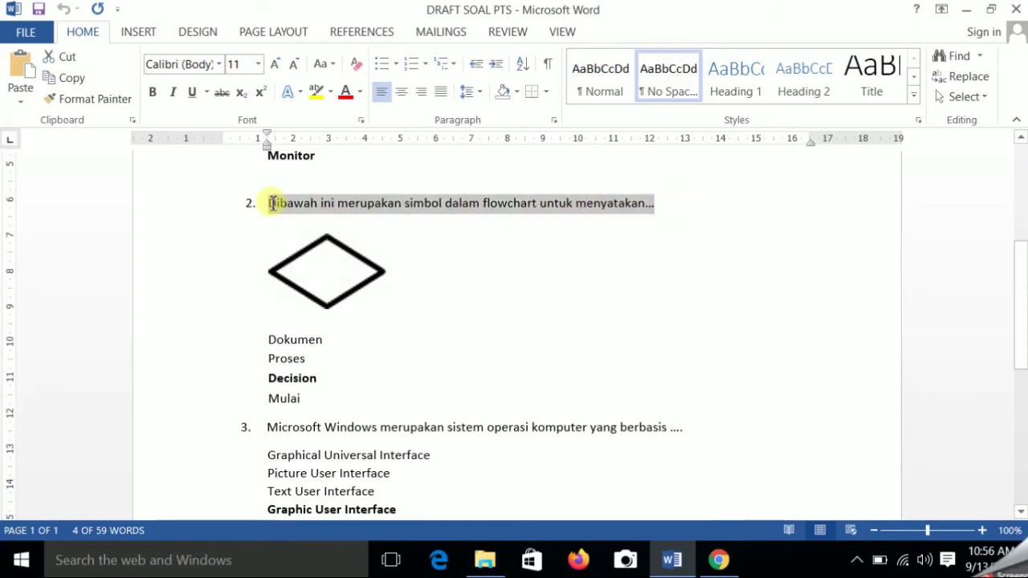
{"action": "left_click", "coordinate": [70, 80]}
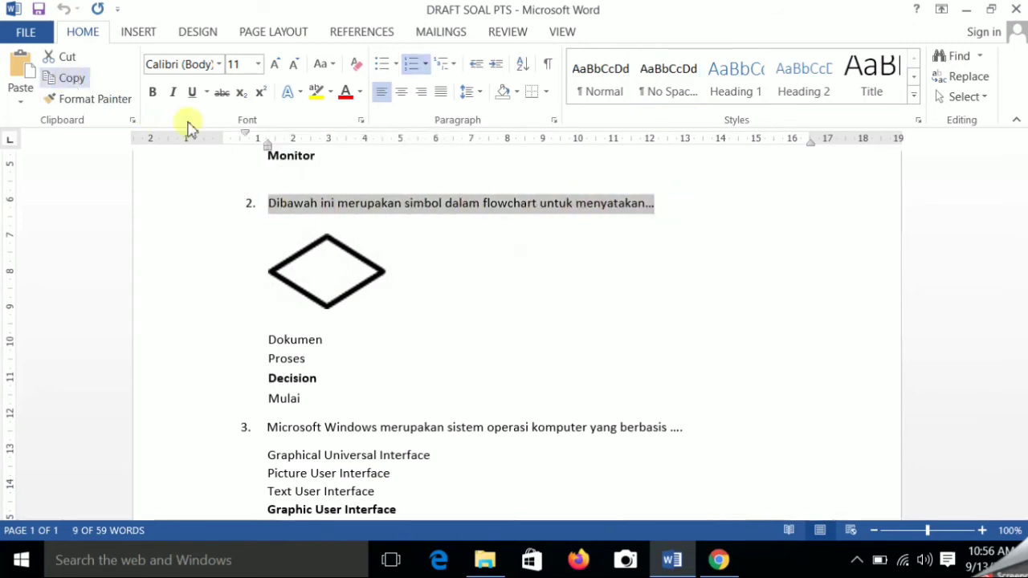
{"action": "left_click", "coordinate": [719, 560]}
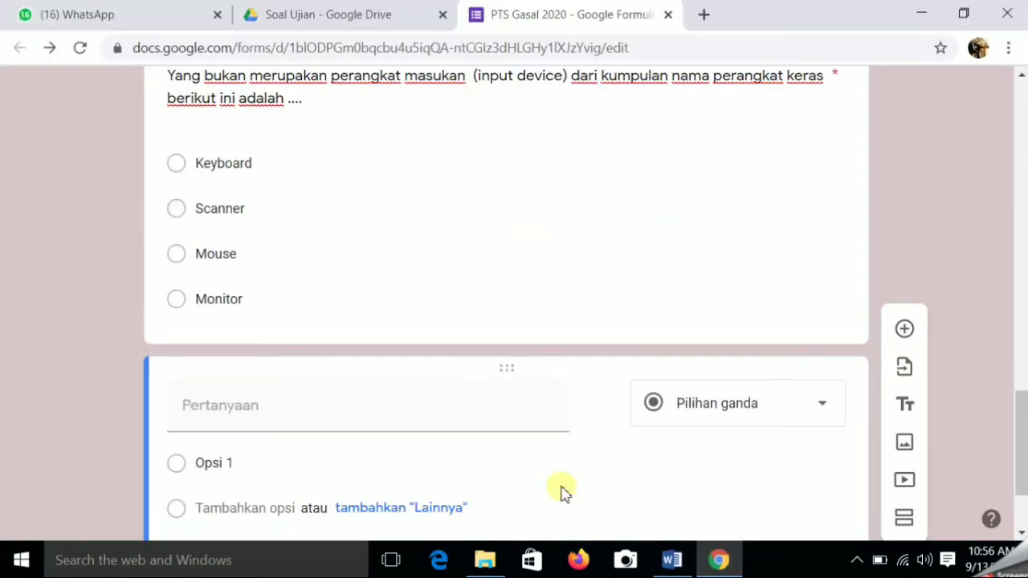
{"action": "left_click", "coordinate": [213, 404]}
{"action": "right_click", "coordinate": [204, 410]}
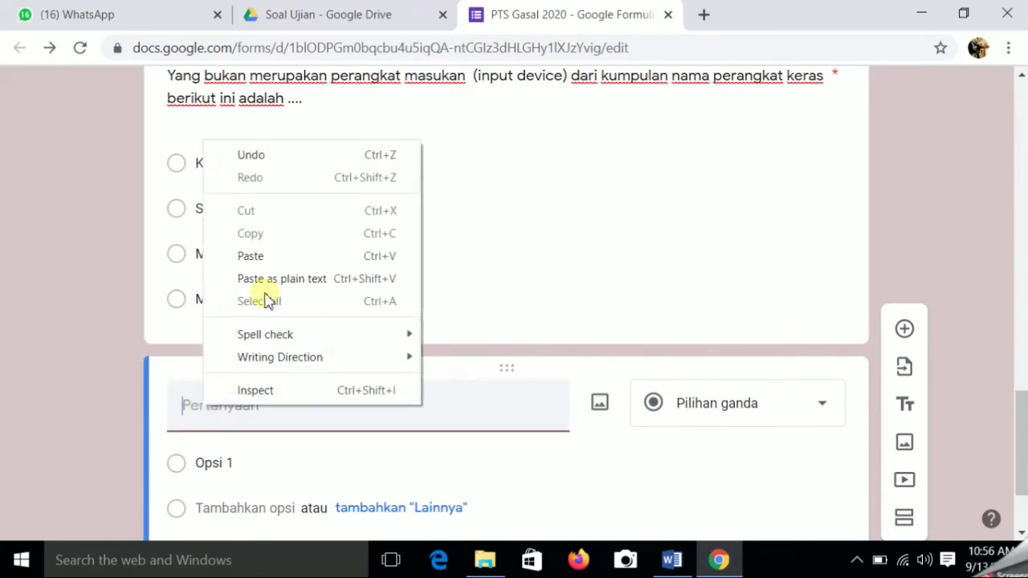
{"action": "left_click", "coordinate": [276, 257]}
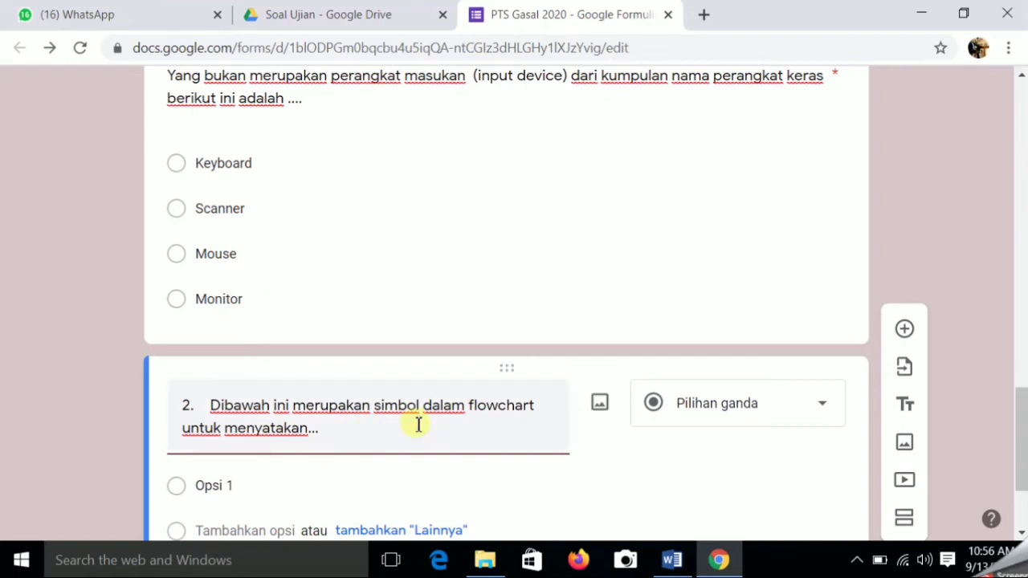
{"action": "scroll", "coordinate": [417, 422], "scroll_direction": "down", "scroll_amount": 1}
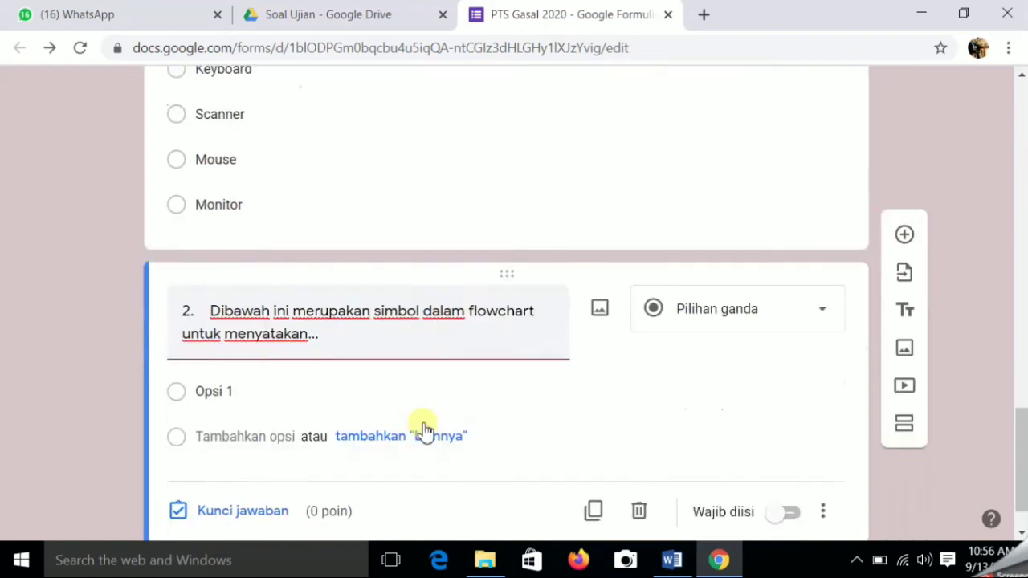
- Upload the Gambar 1 diamond flowchart image beneath question 2's prompt
{"action": "left_click", "coordinate": [600, 309]}
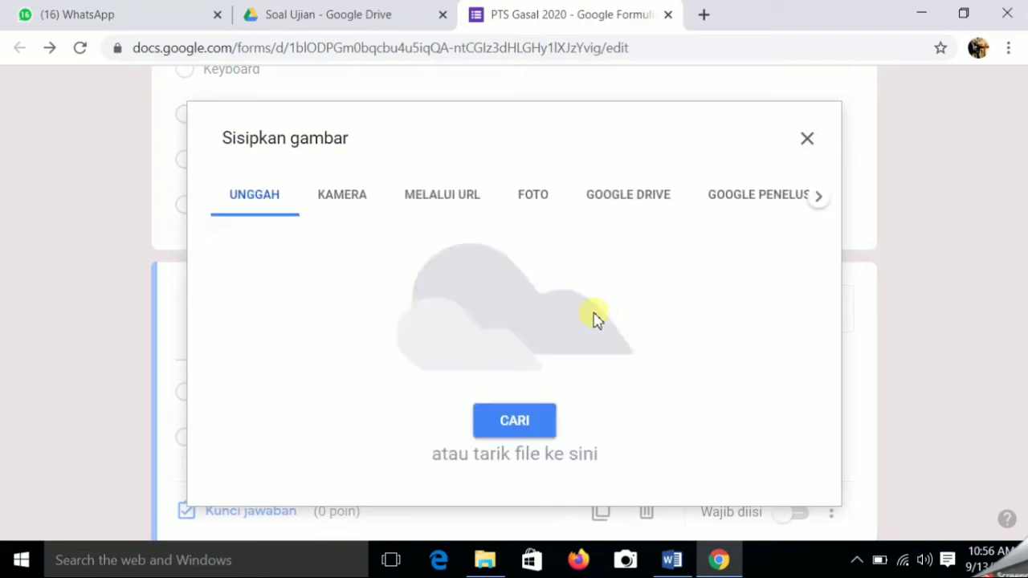
{"action": "left_click", "coordinate": [522, 428]}
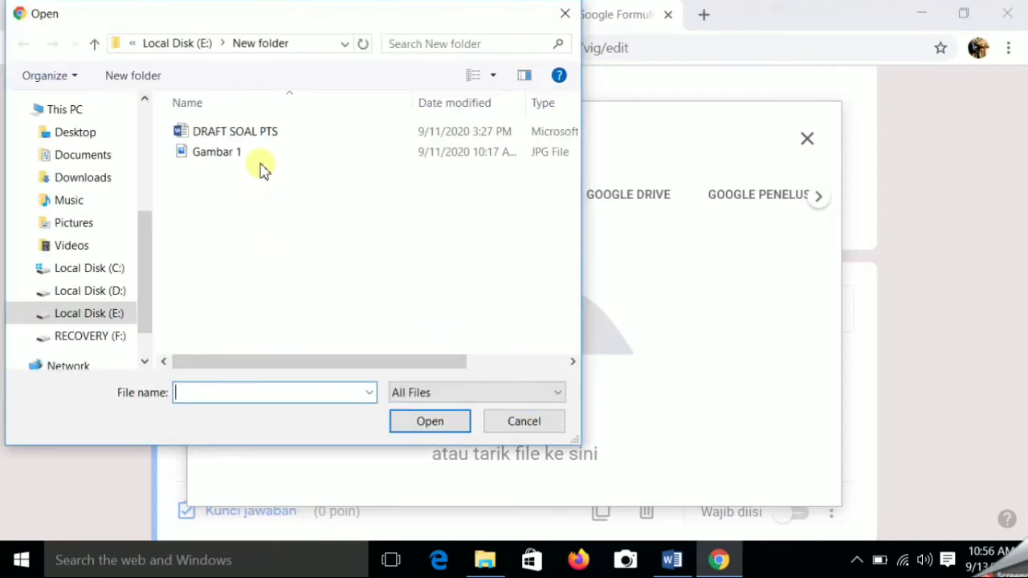
{"action": "left_click", "coordinate": [237, 157]}
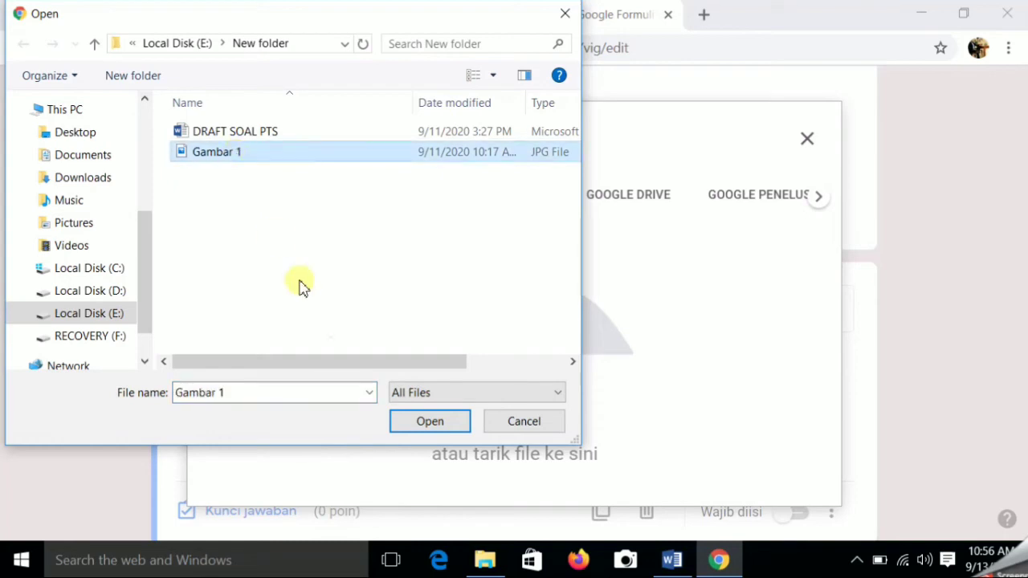
{"action": "left_click", "coordinate": [434, 423]}
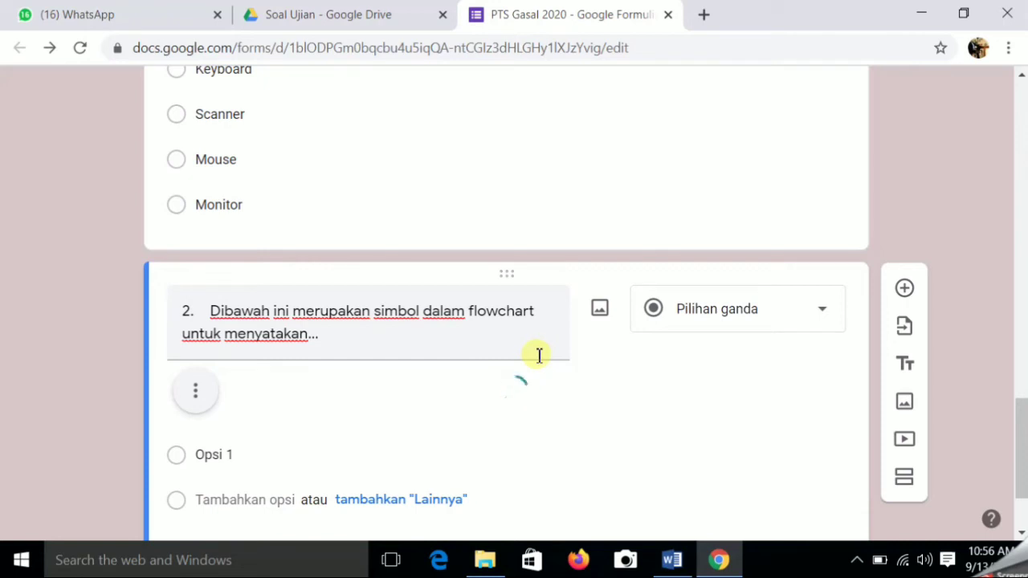
{"action": "scroll", "coordinate": [543, 359], "scroll_direction": "down", "scroll_amount": 5}
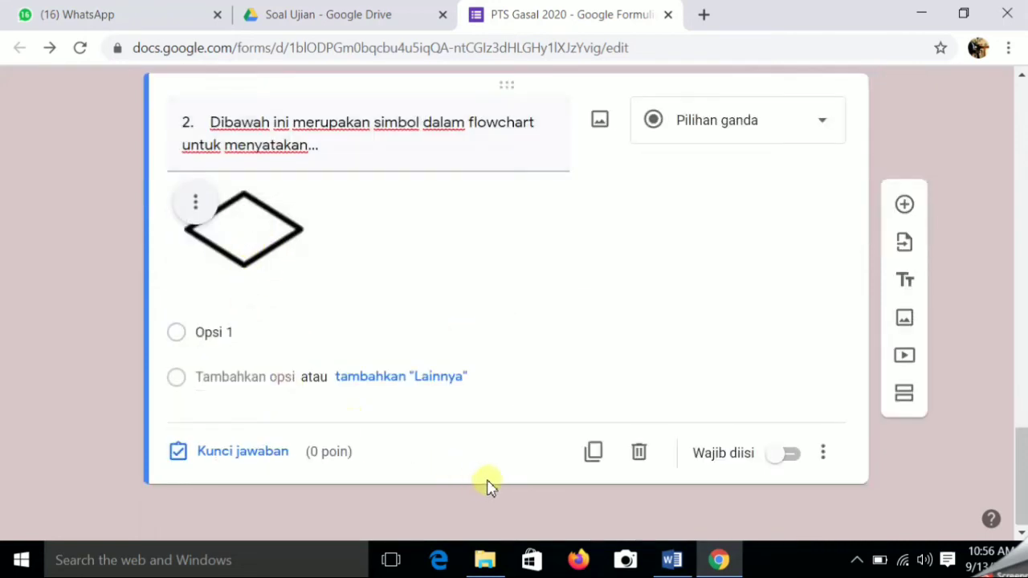
- Paste Dokumen, Proses, Decision and Mulai from Word as question 2's options and make it required
{"action": "left_click", "coordinate": [671, 560]}
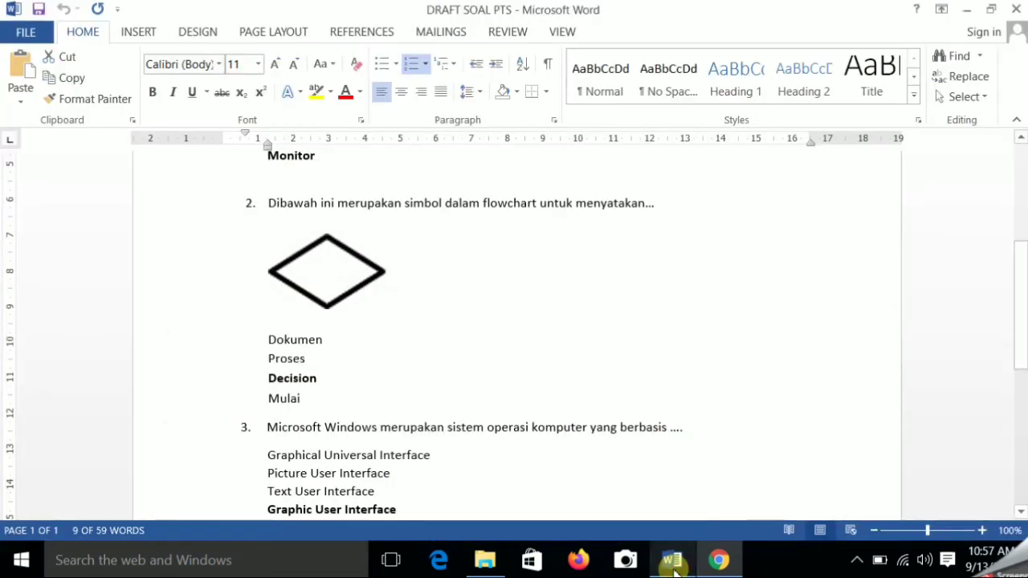
{"action": "scroll", "coordinate": [426, 392], "scroll_direction": "down", "scroll_amount": 1}
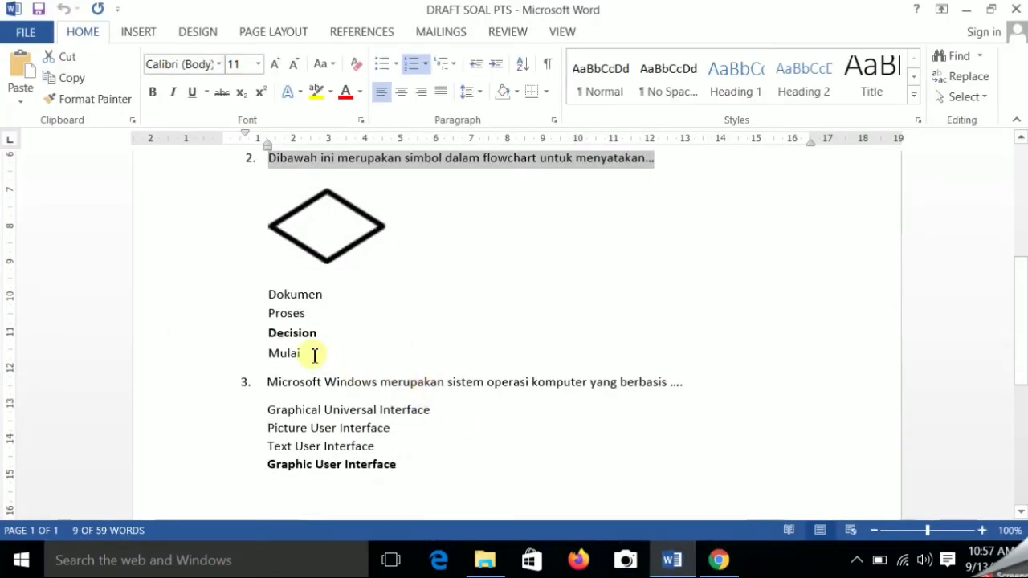
{"action": "left_click", "coordinate": [309, 354]}
{"action": "left_click_drag", "start_coordinate": [287, 347], "coordinate": [258, 287]}
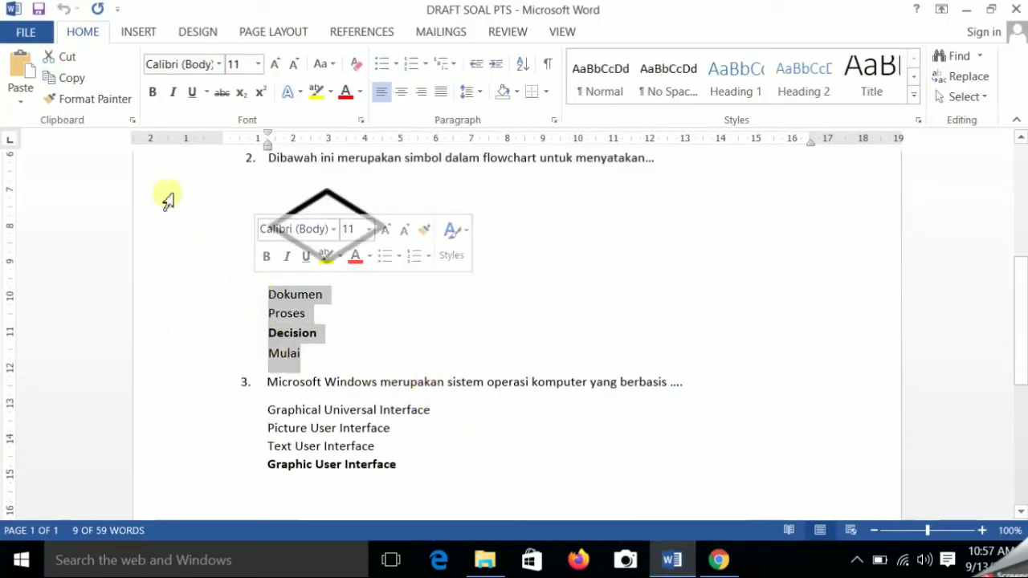
{"action": "left_click", "coordinate": [71, 78]}
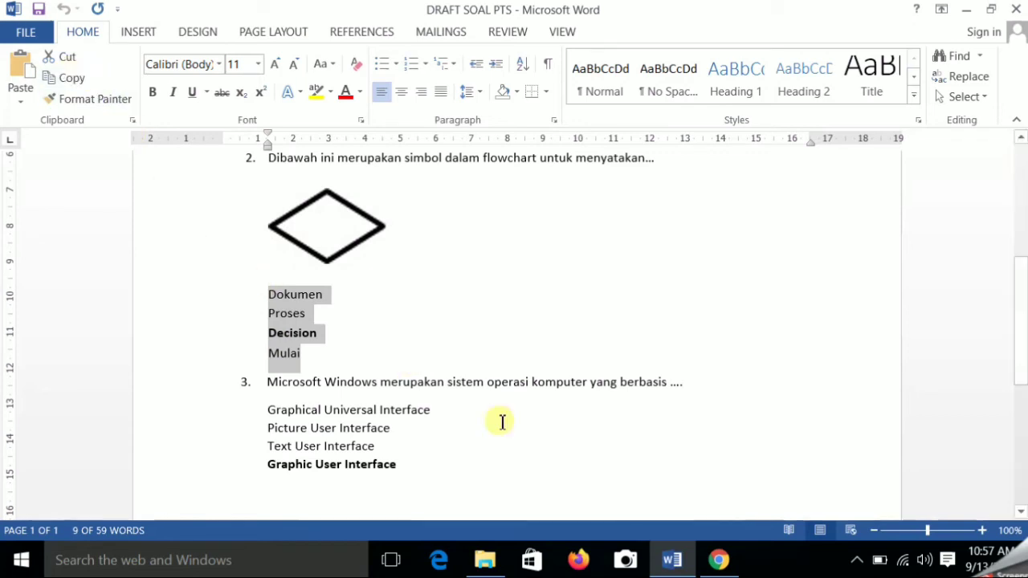
{"action": "left_click", "coordinate": [716, 562]}
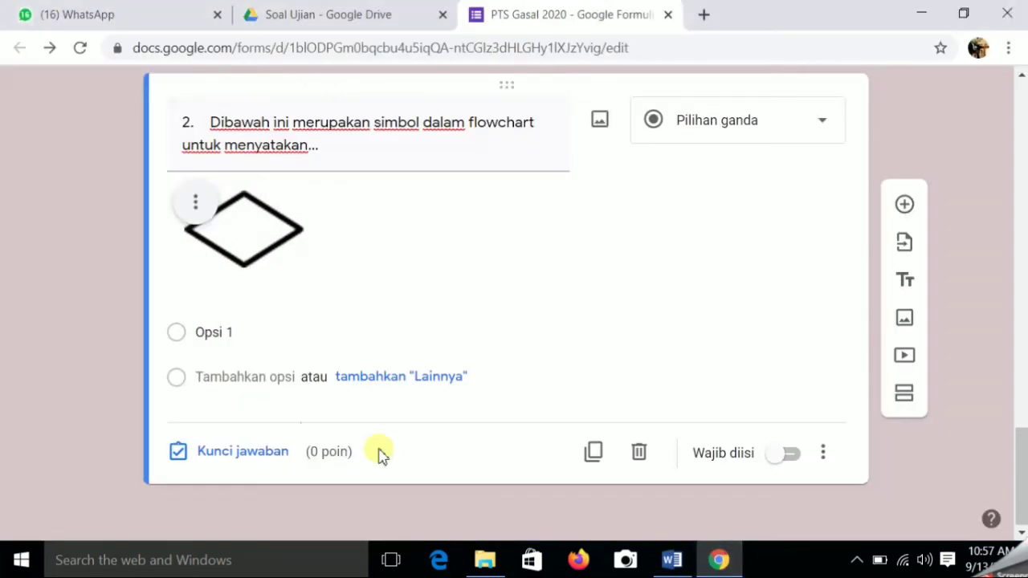
{"action": "left_click", "coordinate": [212, 330]}
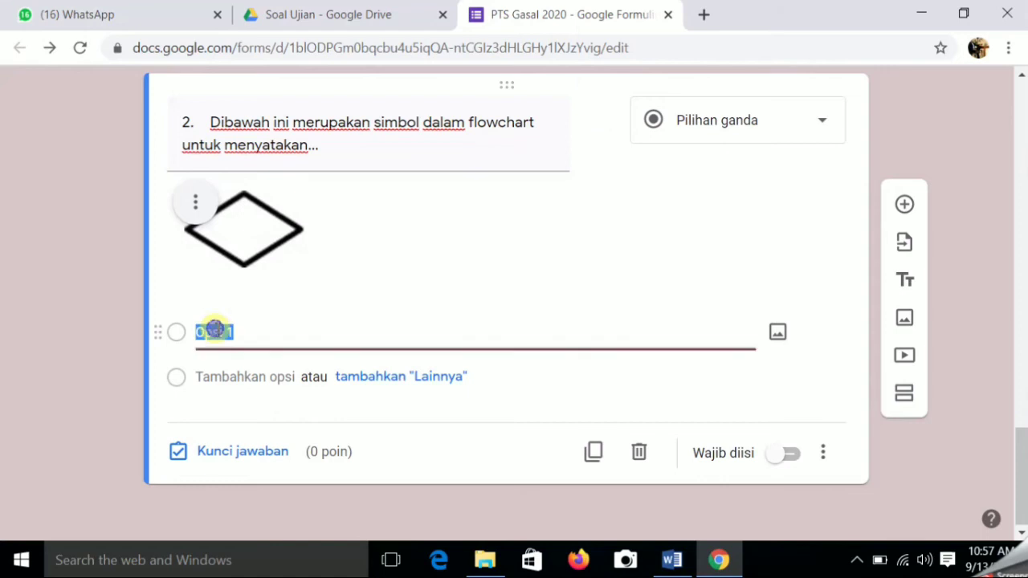
{"action": "right_click", "coordinate": [215, 329]}
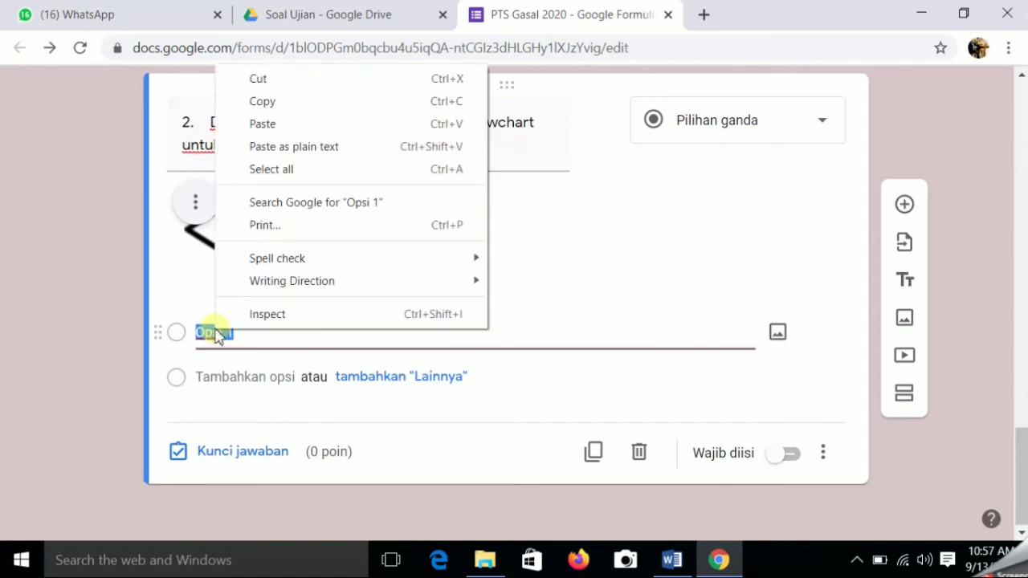
{"action": "left_click", "coordinate": [279, 131]}
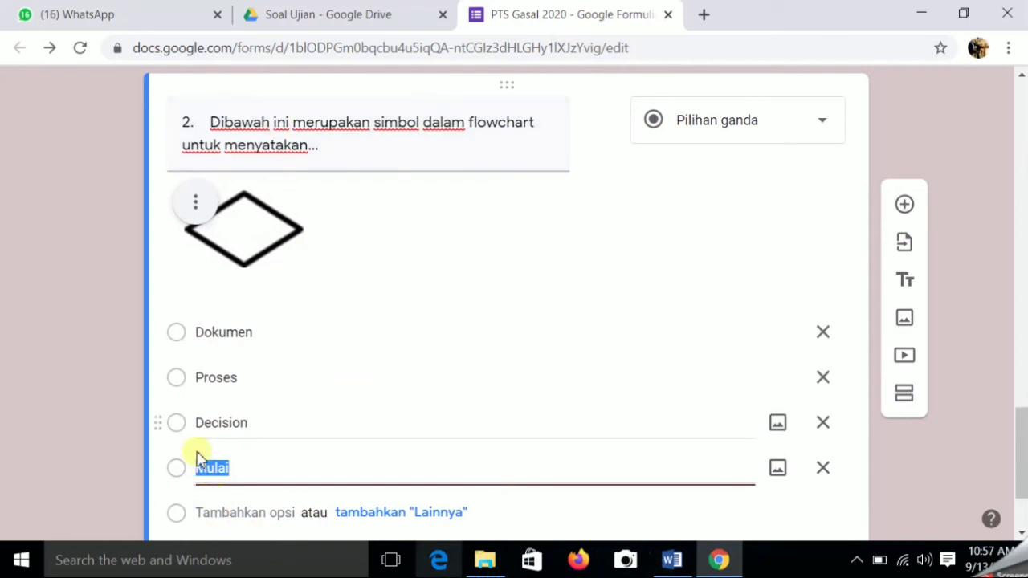
{"action": "scroll", "coordinate": [519, 425], "scroll_direction": "down", "scroll_amount": 2}
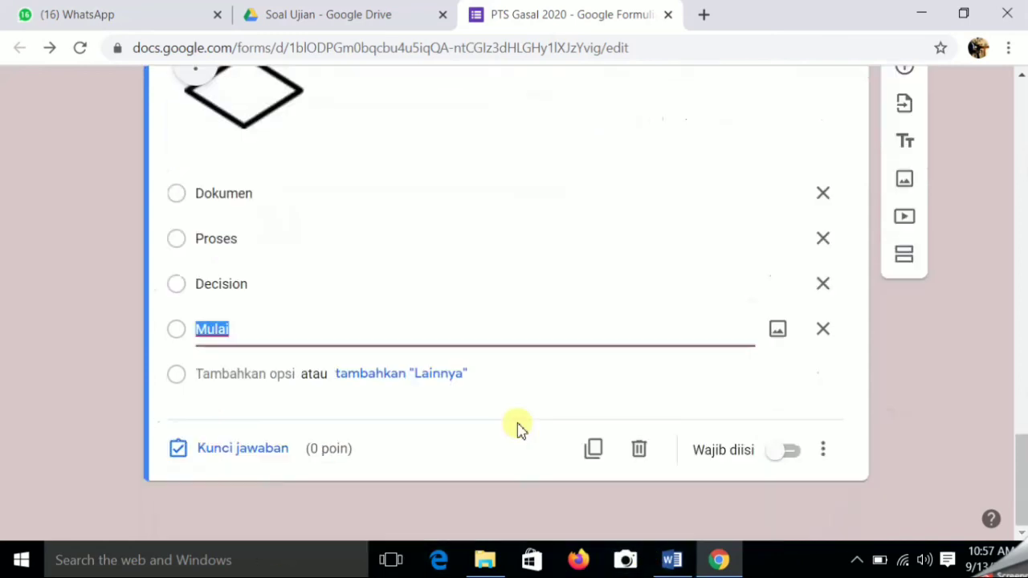
{"action": "left_click", "coordinate": [795, 456]}
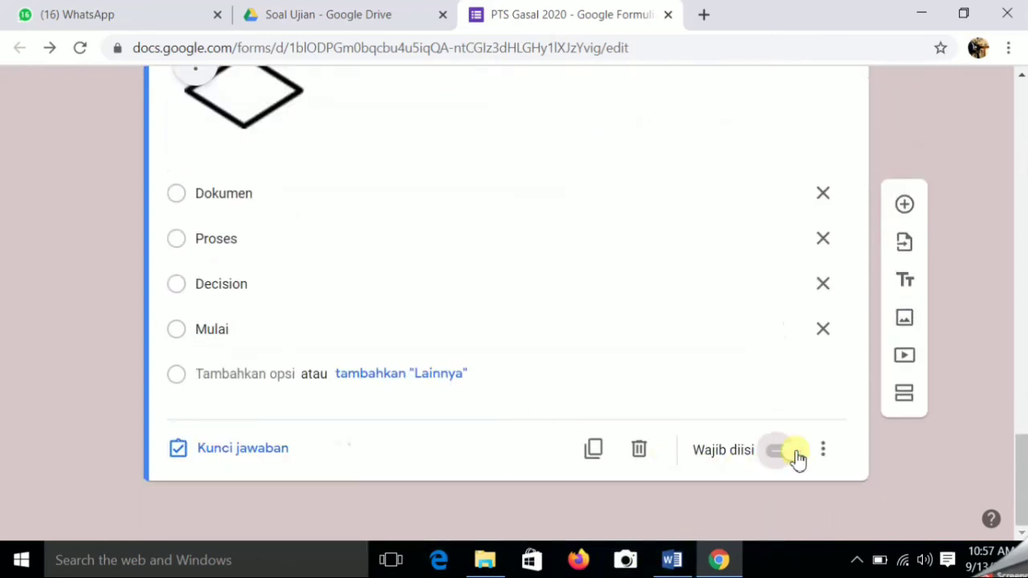
- Key Decision as question 2's correct answer, worth 30 points, and close the answer key
{"action": "left_click", "coordinate": [241, 454]}
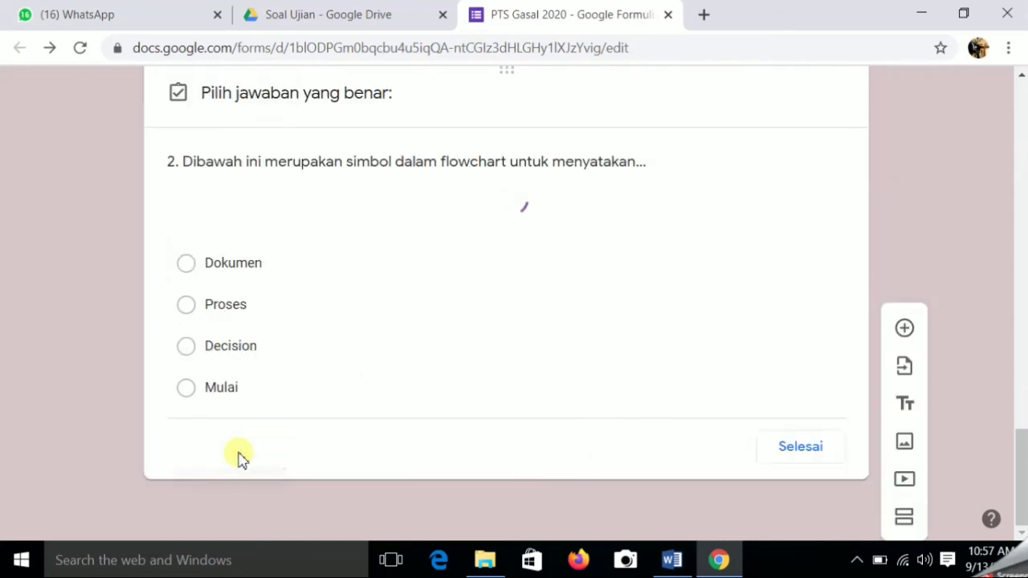
{"action": "left_click", "coordinate": [191, 350]}
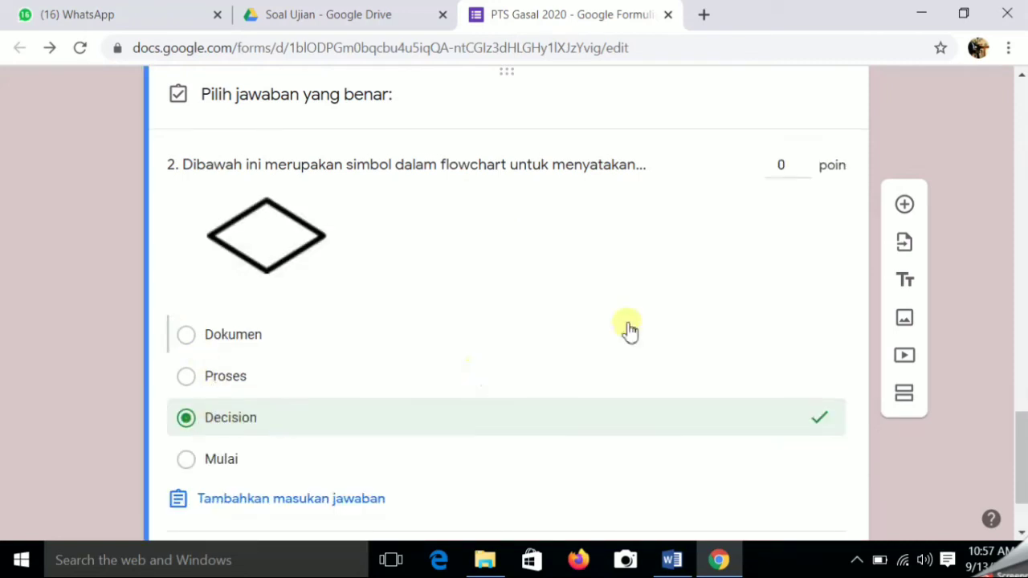
{"action": "double_click", "coordinate": [791, 165]}
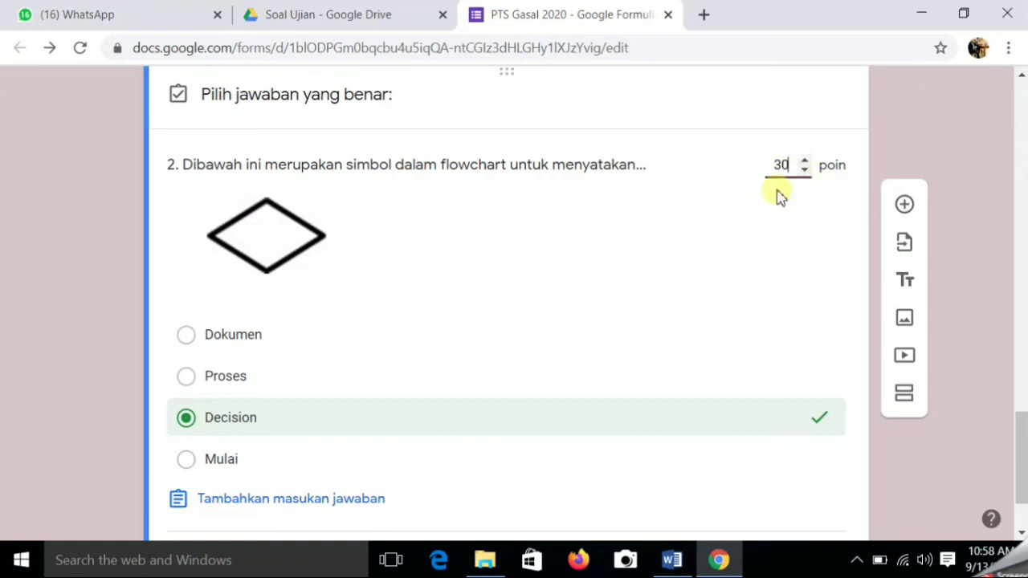
{"action": "scroll", "coordinate": [792, 295], "scroll_direction": "down", "scroll_amount": 1}
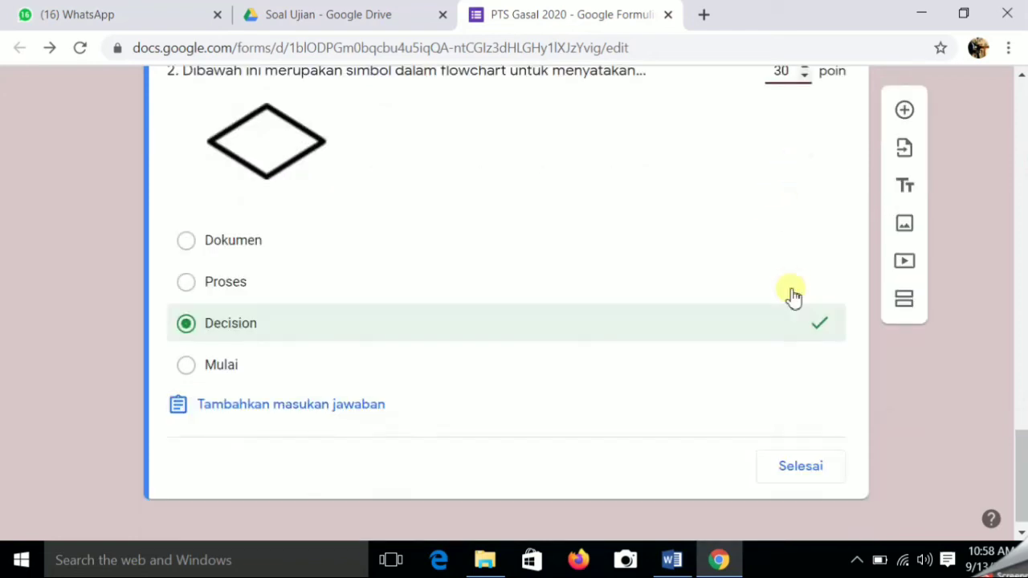
{"action": "left_click", "coordinate": [800, 470]}
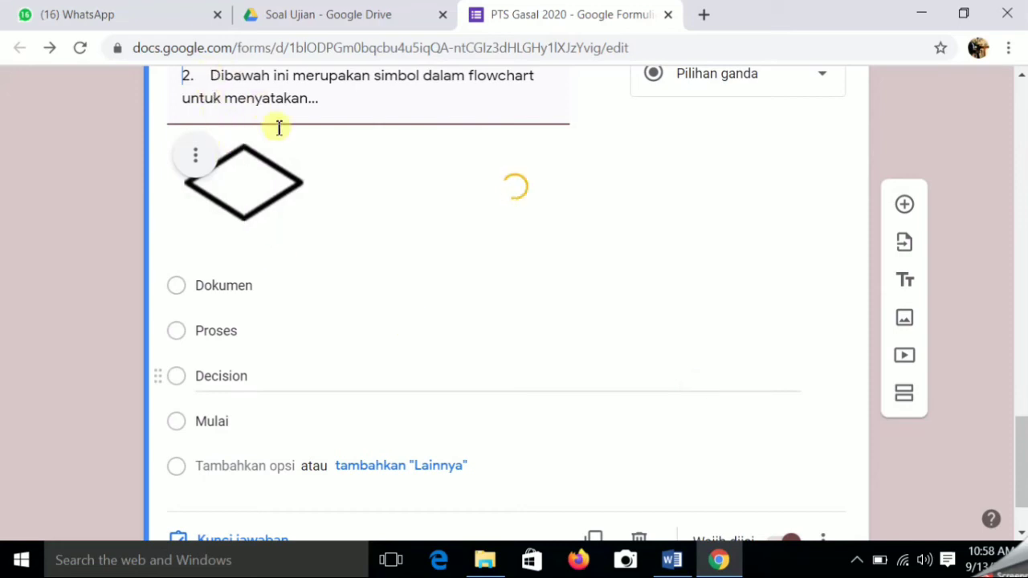
- Delete the '2.' prefix so question 2's prompt begins 'Dibawah ini'
{"action": "scroll", "coordinate": [232, 104], "scroll_direction": "up", "scroll_amount": 1}
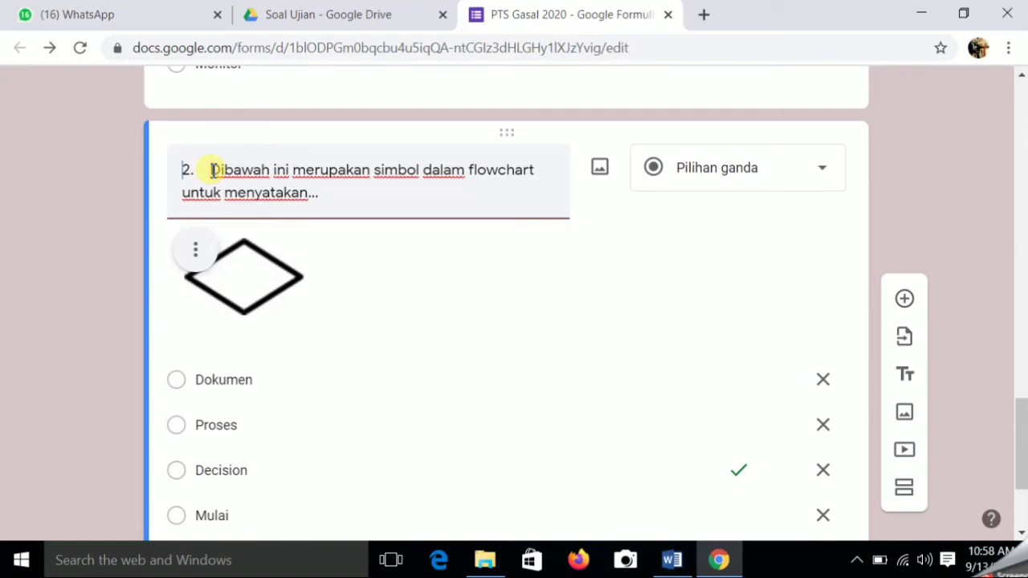
{"action": "left_click", "coordinate": [212, 170]}
{"action": "key", "text": "BackSpace"}
{"action": "key", "text": "BackSpace"}
{"action": "key", "text": "BackSpace"}
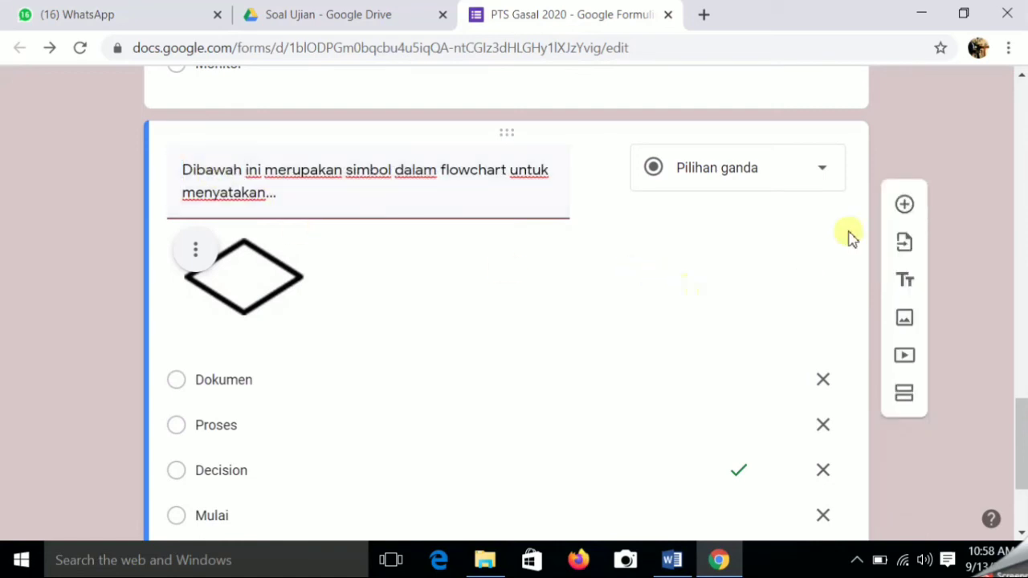
- Add a new question titled with question 3's 'Microsoft Windows merupakan sistem operasi…' prompt from Word
{"action": "left_click", "coordinate": [908, 211]}
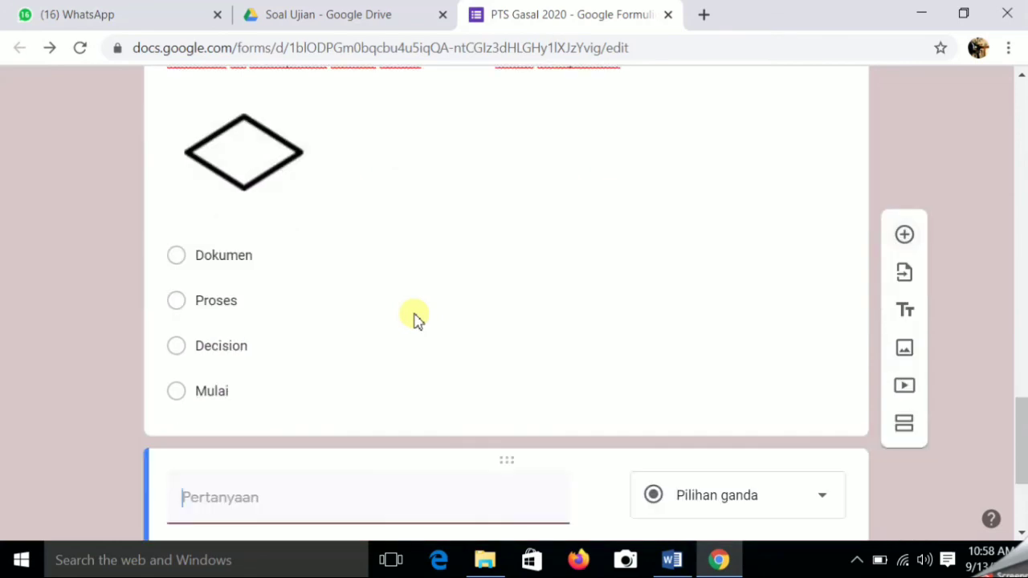
{"action": "left_click", "coordinate": [681, 567]}
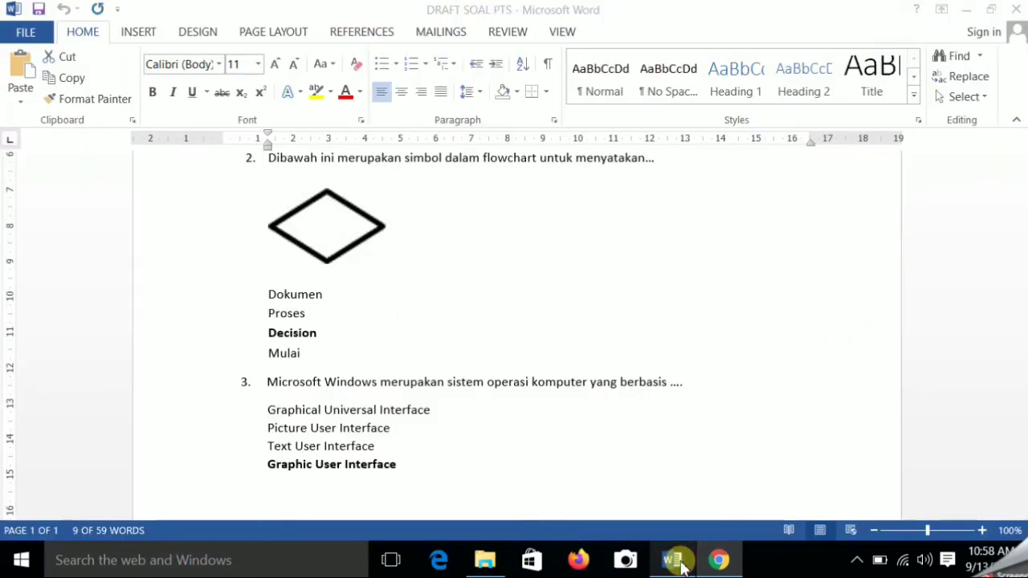
{"action": "left_click_drag", "start_coordinate": [695, 385], "coordinate": [301, 394]}
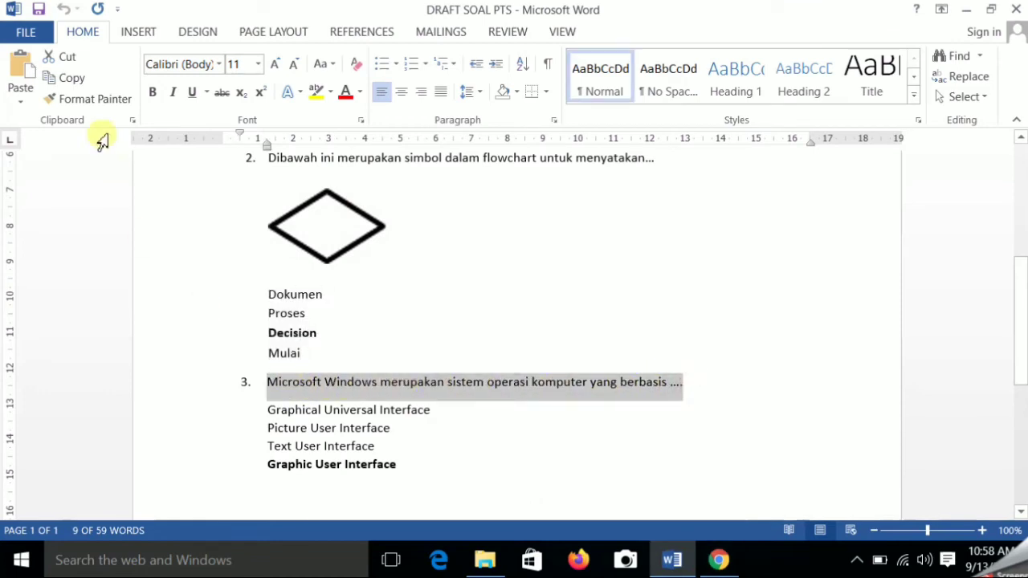
{"action": "left_click", "coordinate": [72, 77]}
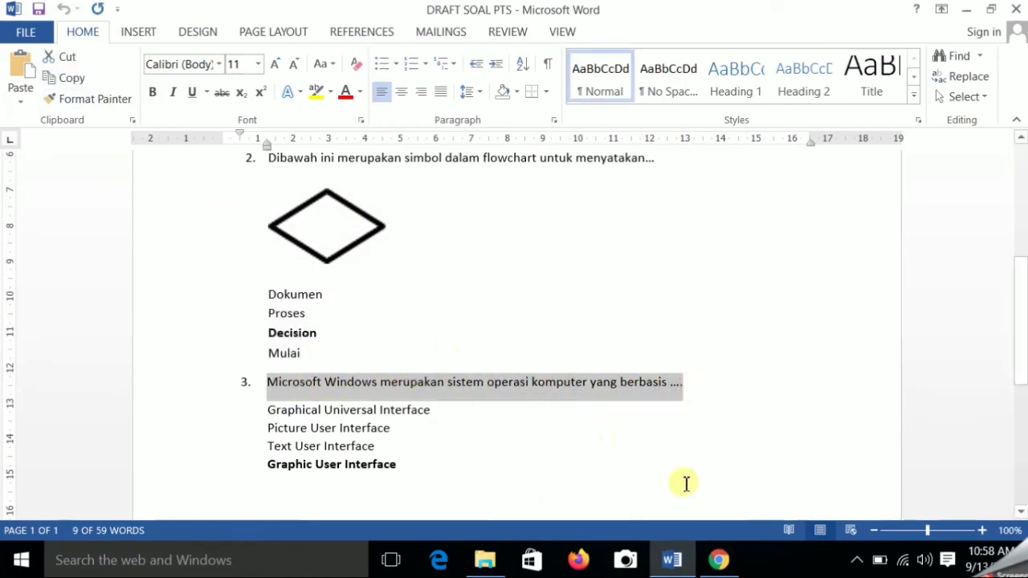
{"action": "left_click", "coordinate": [720, 560]}
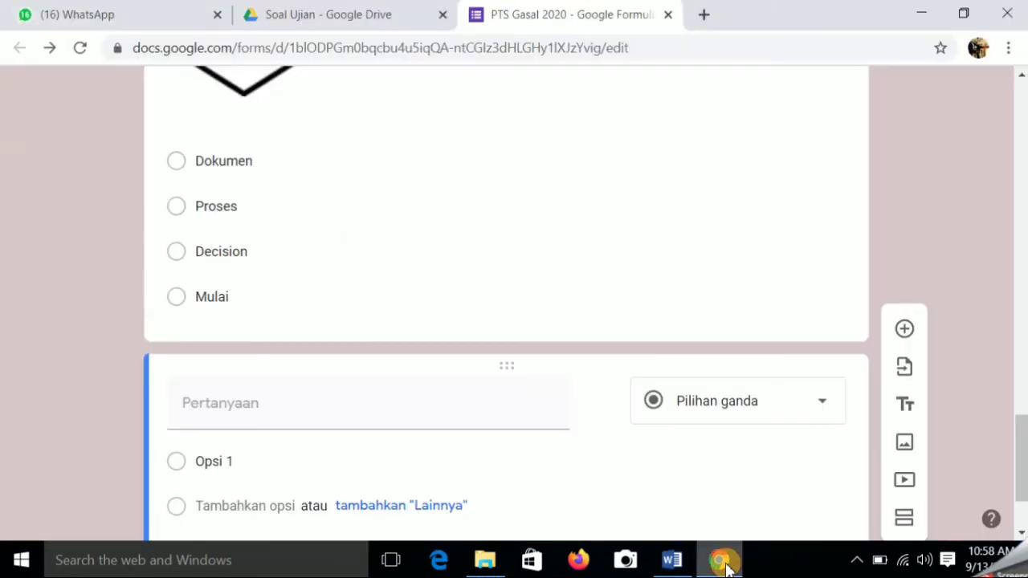
{"action": "left_click", "coordinate": [197, 407]}
{"action": "right_click", "coordinate": [198, 410]}
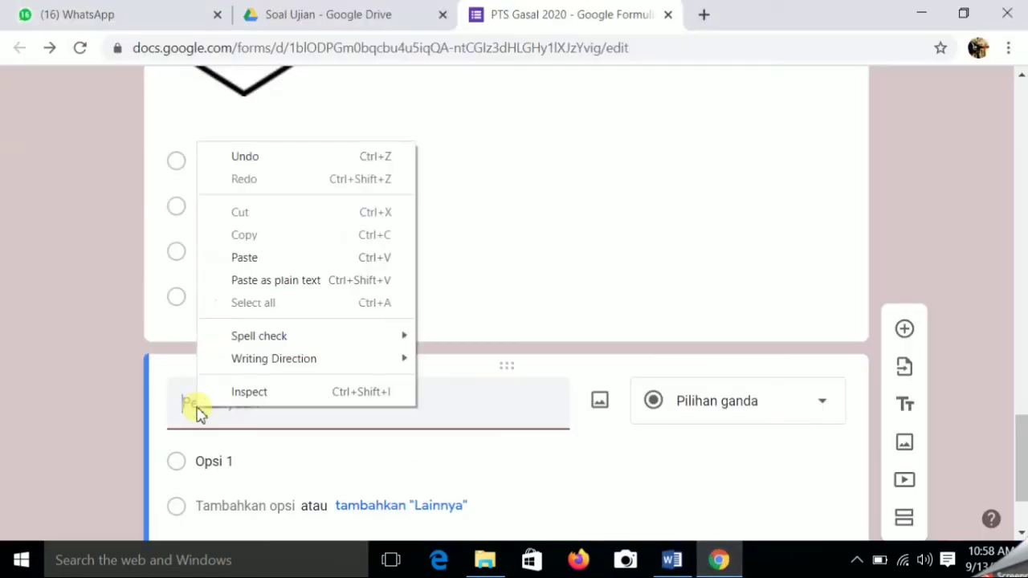
{"action": "left_click", "coordinate": [244, 257]}
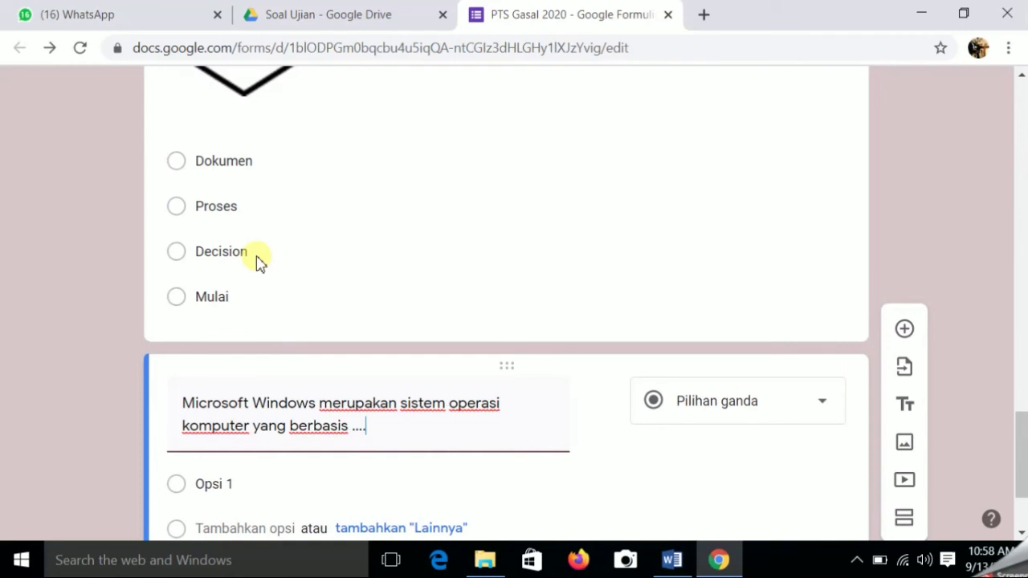
- Copy question 3's four answer choices from the Word draft
{"action": "left_click", "coordinate": [673, 564]}
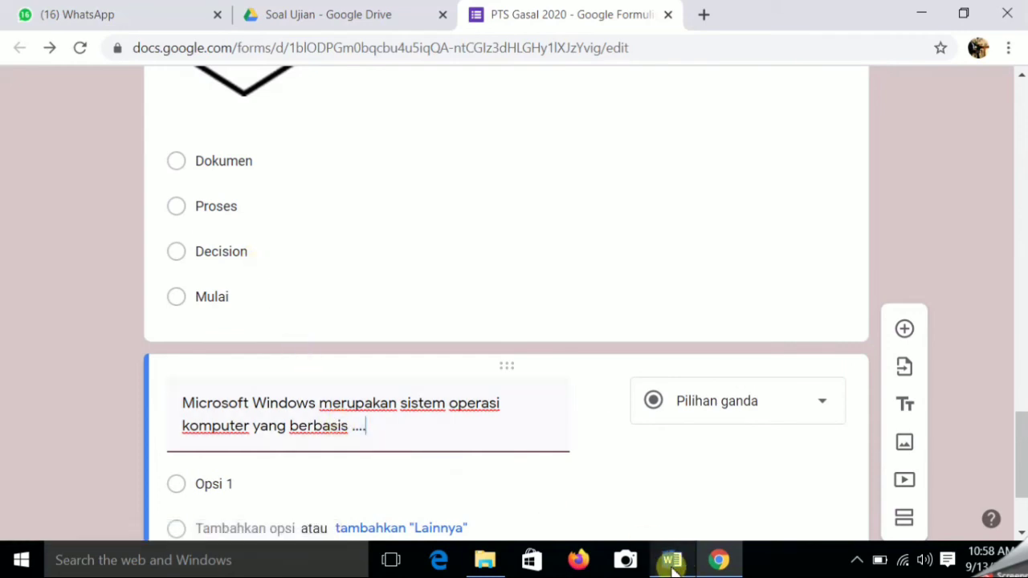
{"action": "left_click", "coordinate": [666, 560]}
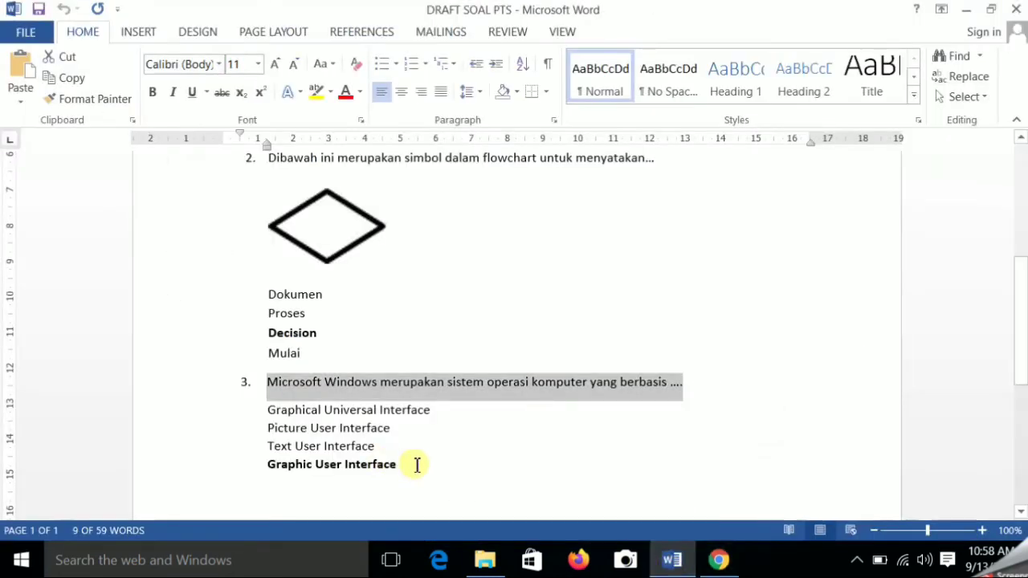
{"action": "left_click_drag", "start_coordinate": [417, 464], "coordinate": [259, 415]}
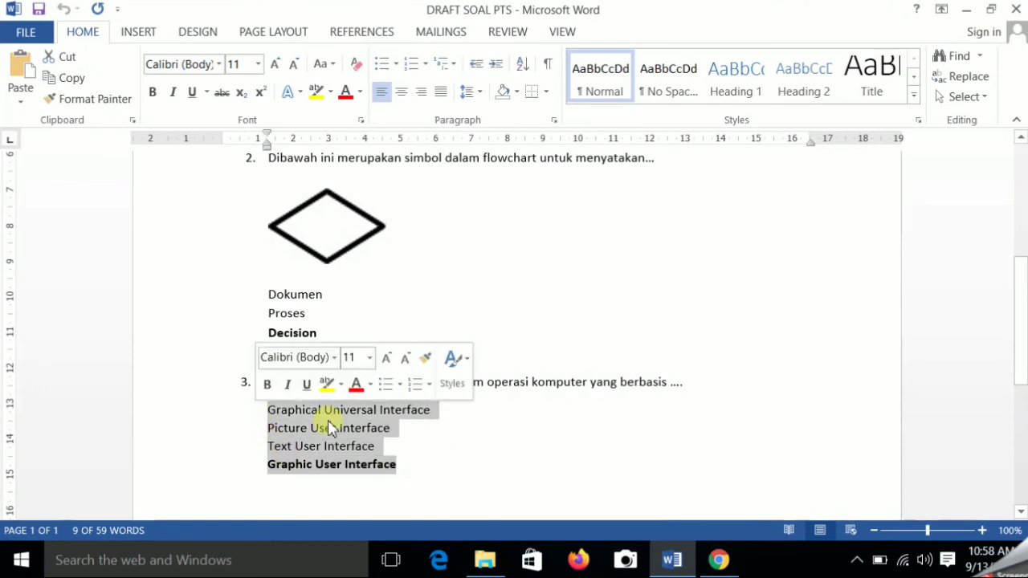
{"action": "left_click", "coordinate": [48, 76]}
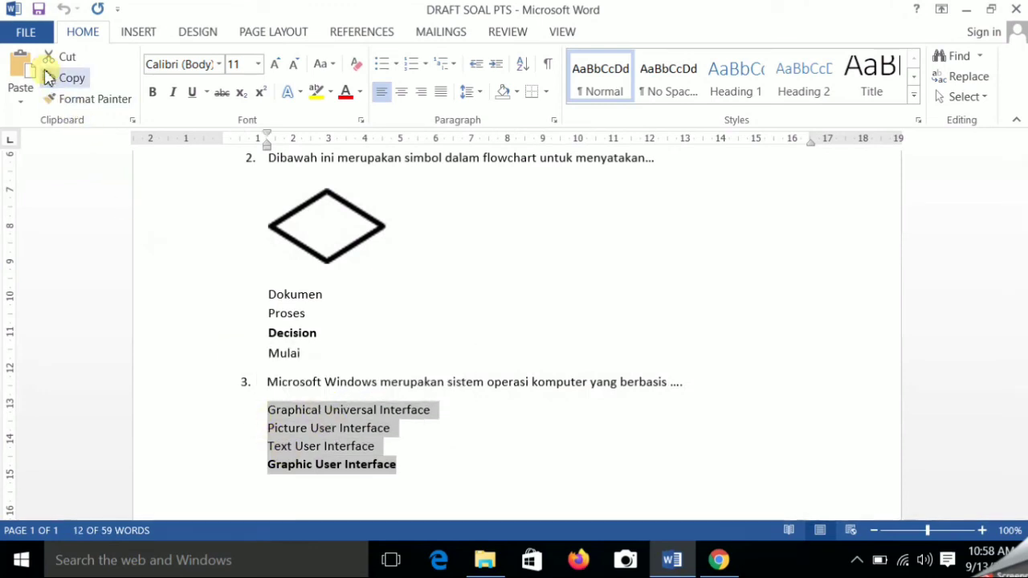
{"action": "right_click", "coordinate": [320, 433]}
{"action": "left_click", "coordinate": [374, 186]}
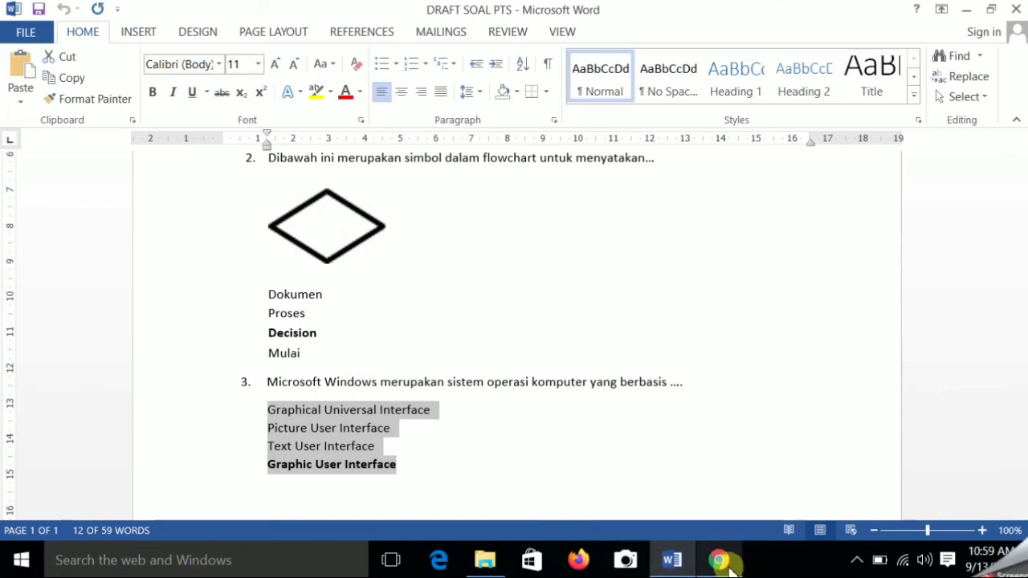
- Paste the choices (Graphical Universal, Picture User, Text User, Graphic User Interface) as options and make question 3 required
{"action": "left_click", "coordinate": [719, 559]}
{"action": "left_click", "coordinate": [231, 486]}
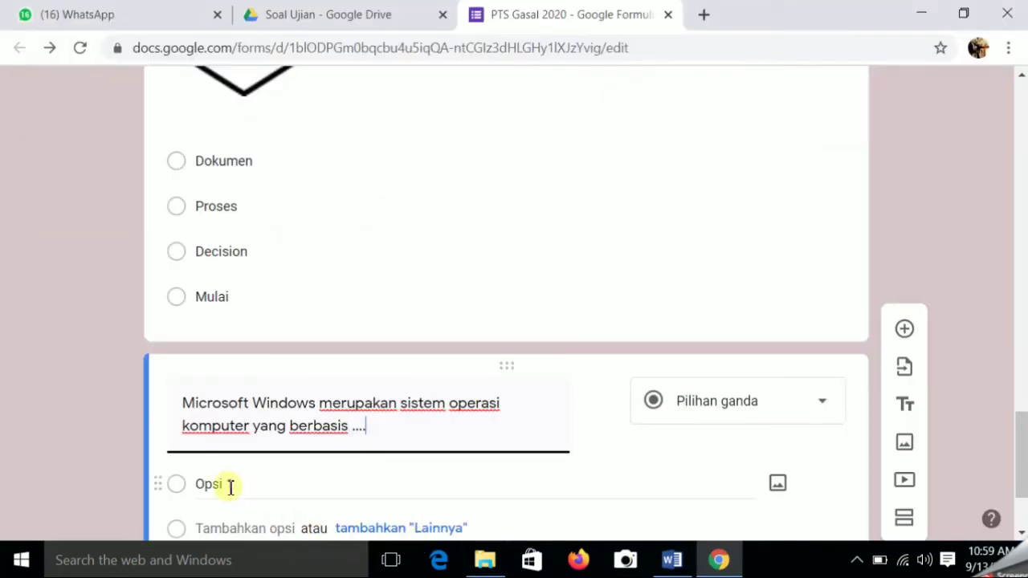
{"action": "right_click", "coordinate": [230, 487]}
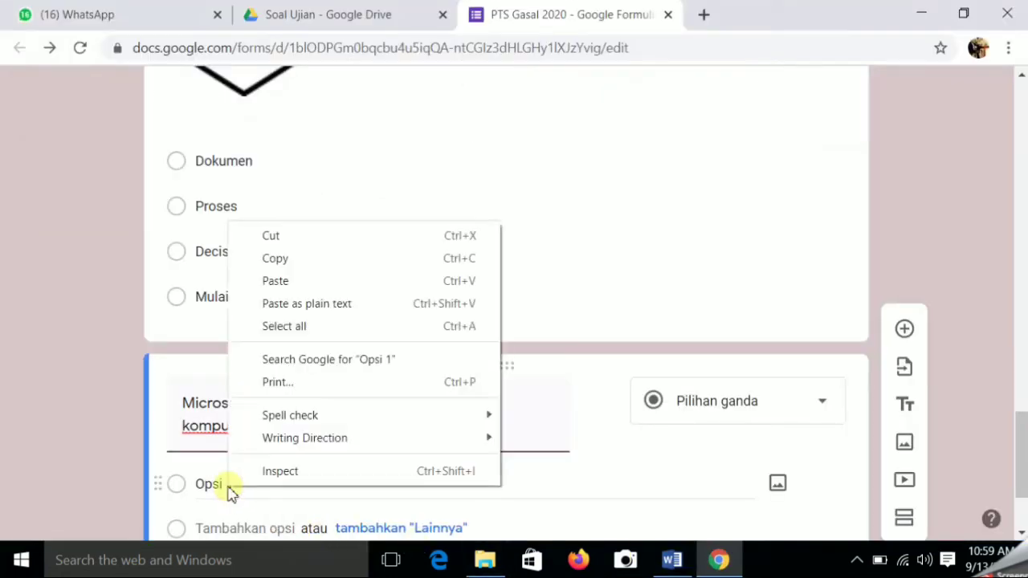
{"action": "left_click", "coordinate": [314, 282]}
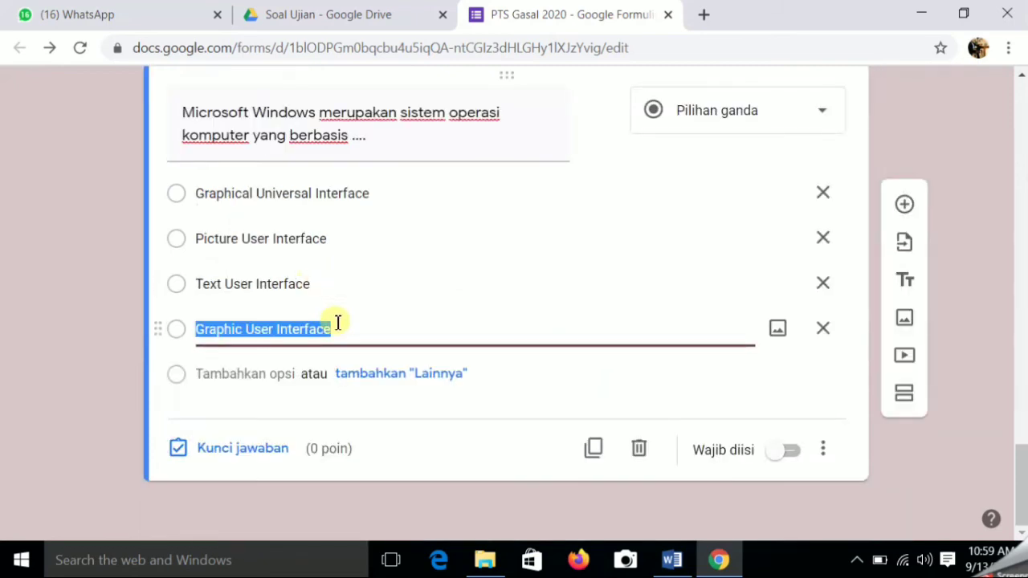
{"action": "left_click", "coordinate": [792, 456]}
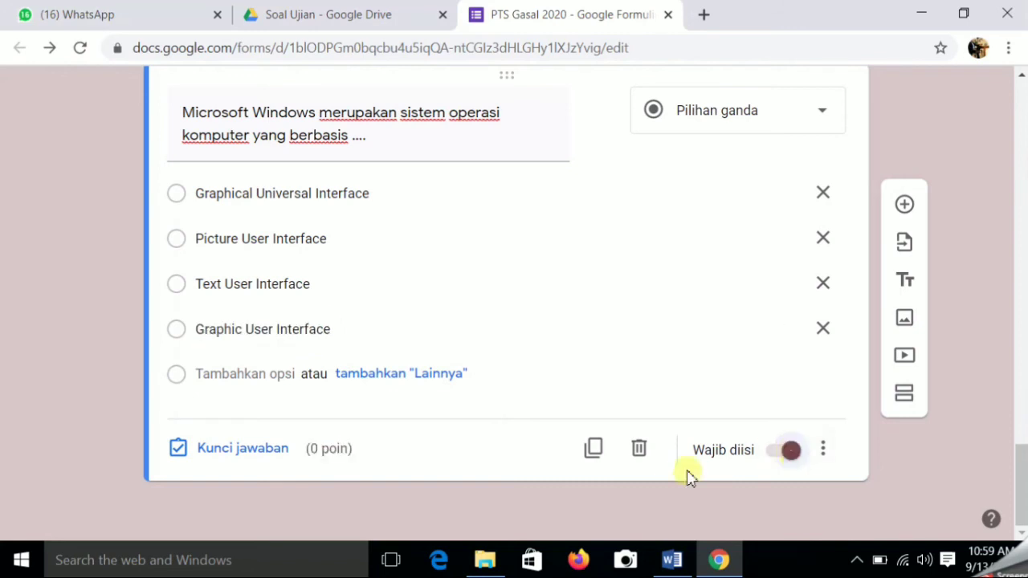
{"action": "left_click", "coordinate": [243, 448]}
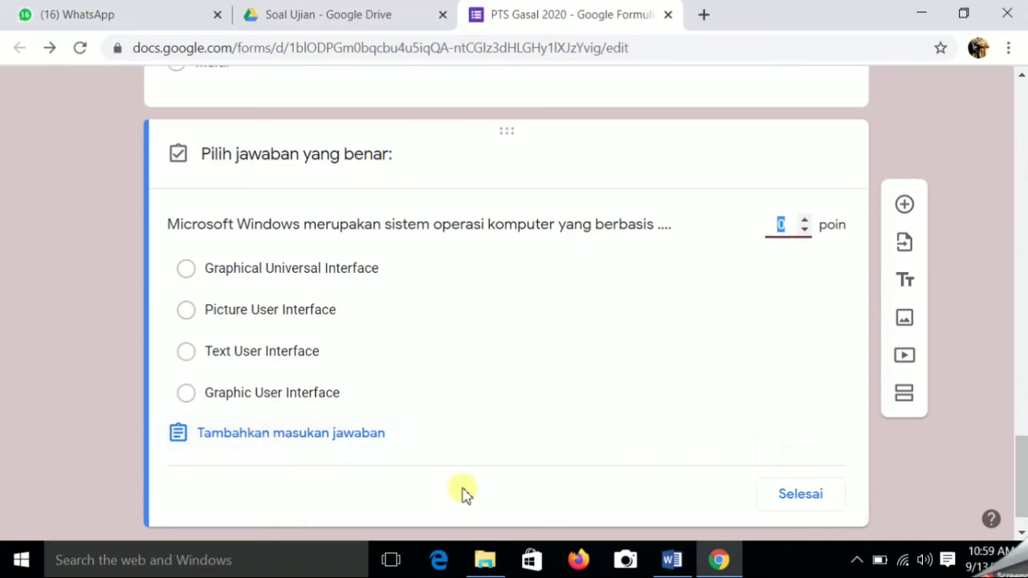
- Key Graphic User Interface as question 3's correct answer, worth 30 points, and close the answer key
{"action": "left_click", "coordinate": [672, 561]}
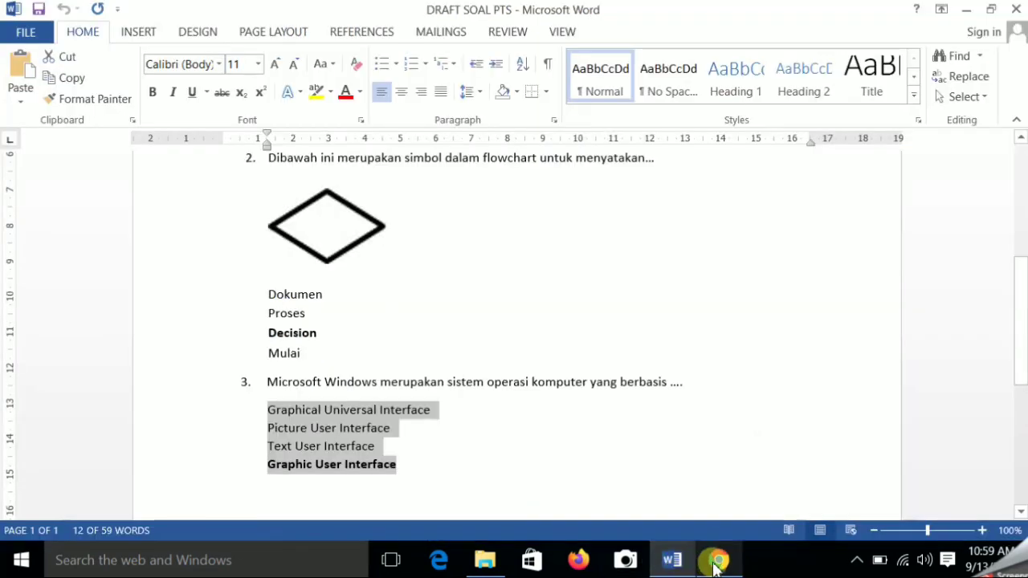
{"action": "left_click", "coordinate": [718, 559]}
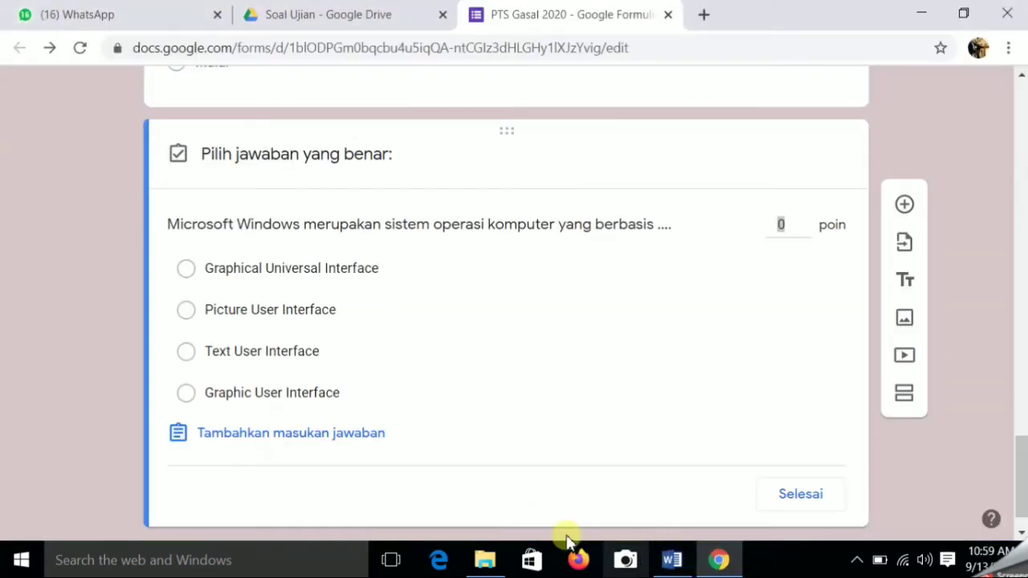
{"action": "left_click", "coordinate": [189, 393]}
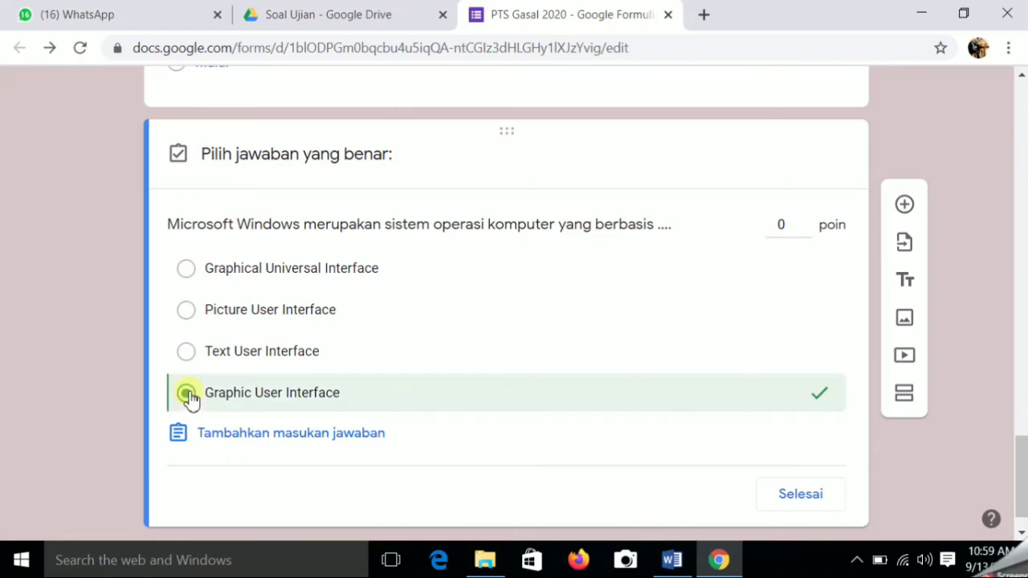
{"action": "left_click", "coordinate": [786, 222]}
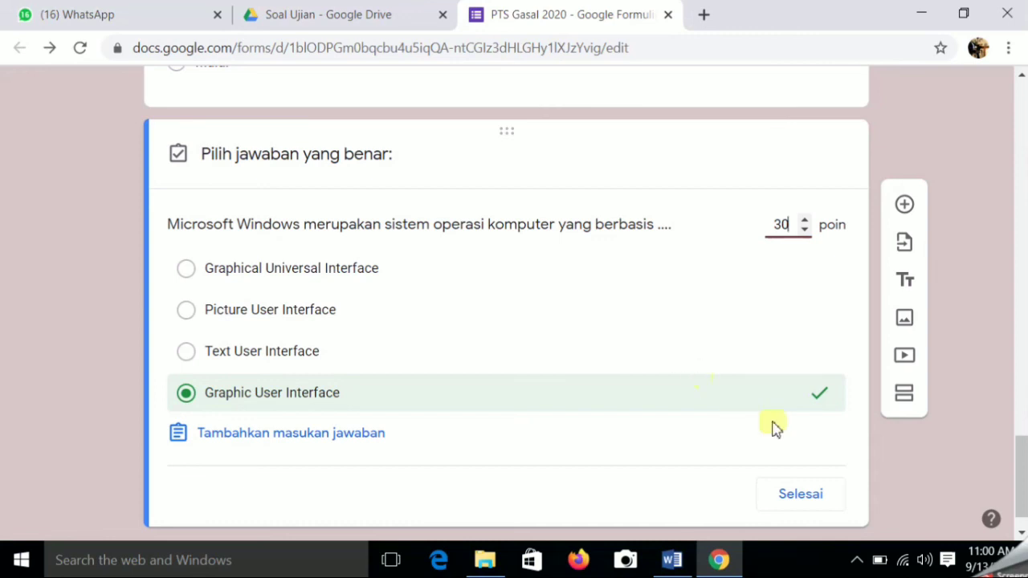
{"action": "left_click", "coordinate": [807, 499]}
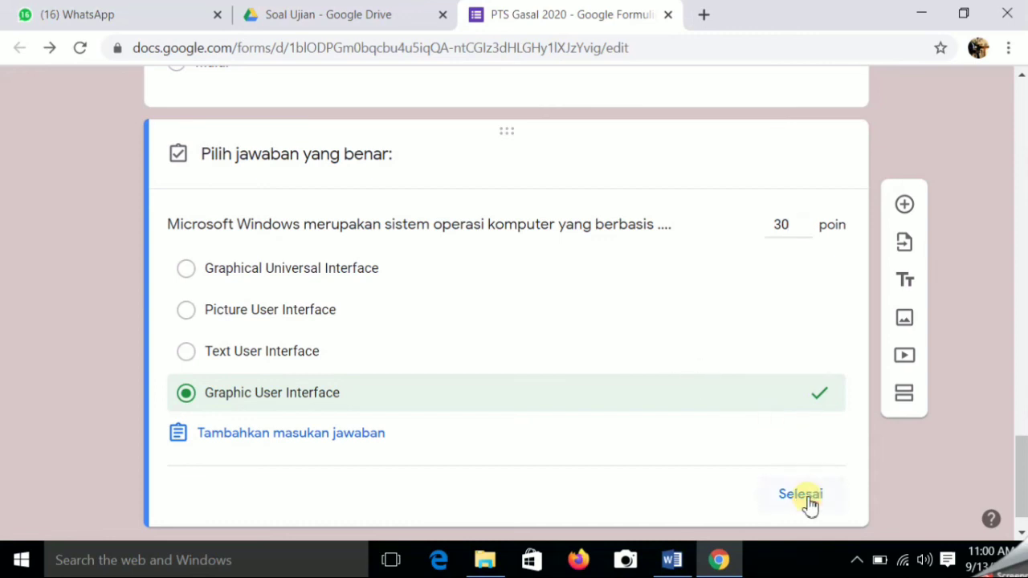
{"action": "scroll", "coordinate": [741, 326], "scroll_direction": "down", "scroll_amount": 6}
{"action": "scroll", "coordinate": [940, 267], "scroll_direction": "up", "scroll_amount": 1}
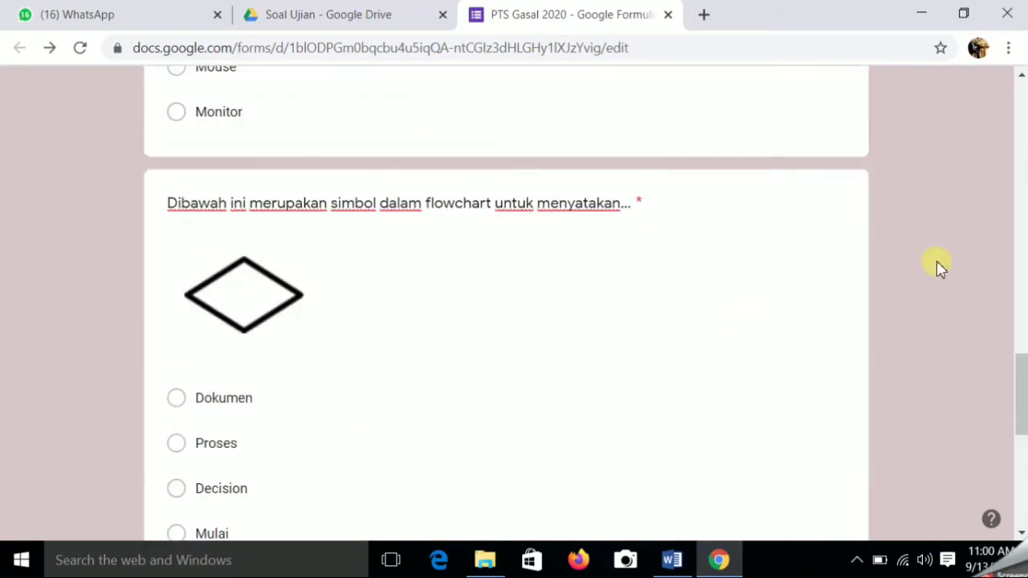
{"action": "left_click_drag", "start_coordinate": [1020, 374], "coordinate": [1022, 92]}
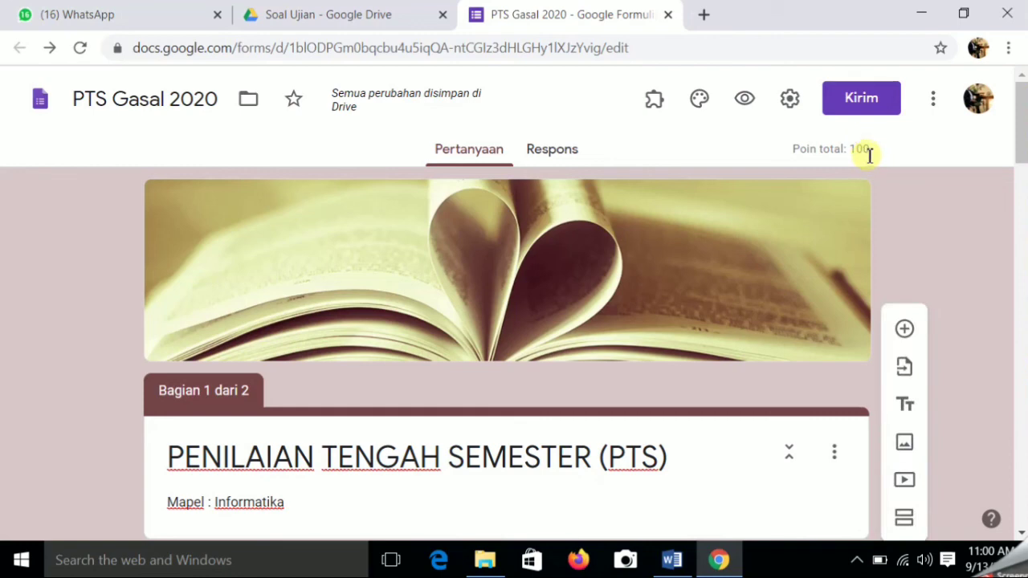
{"action": "scroll", "coordinate": [631, 390], "scroll_direction": "down", "scroll_amount": 7}
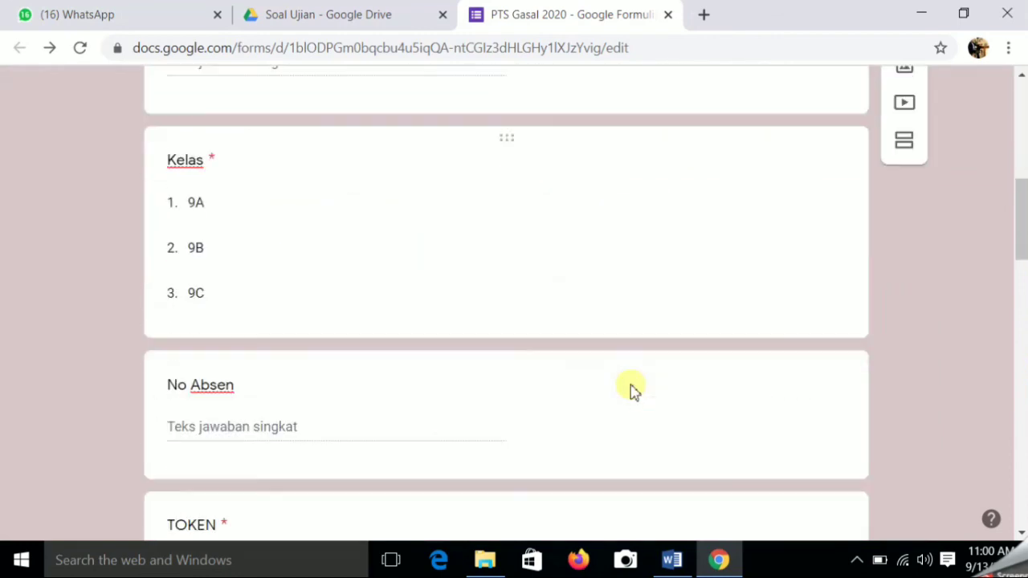
{"action": "scroll", "coordinate": [631, 390], "scroll_direction": "down", "scroll_amount": 12}
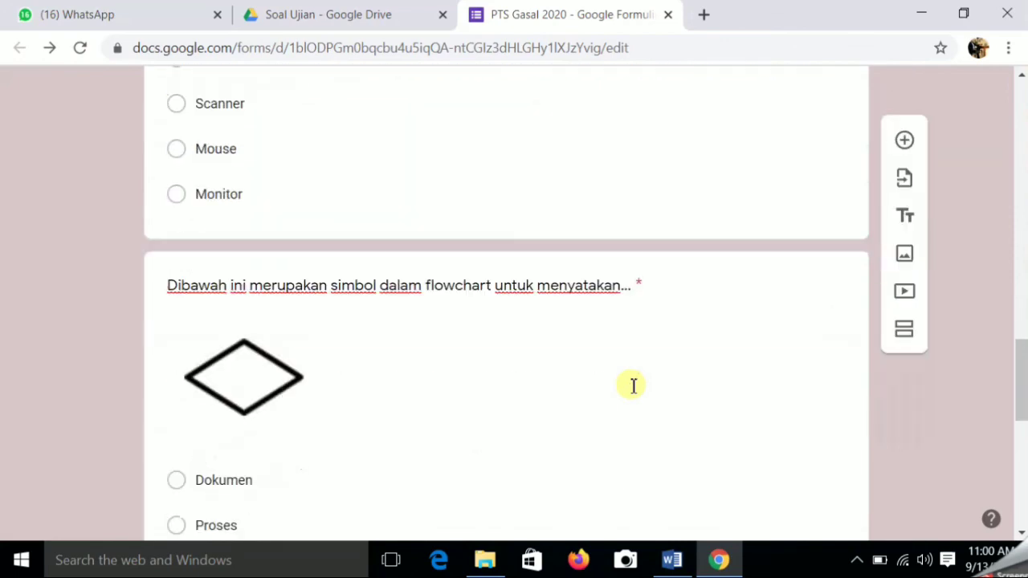
{"action": "scroll", "coordinate": [632, 385], "scroll_direction": "down", "scroll_amount": 8}
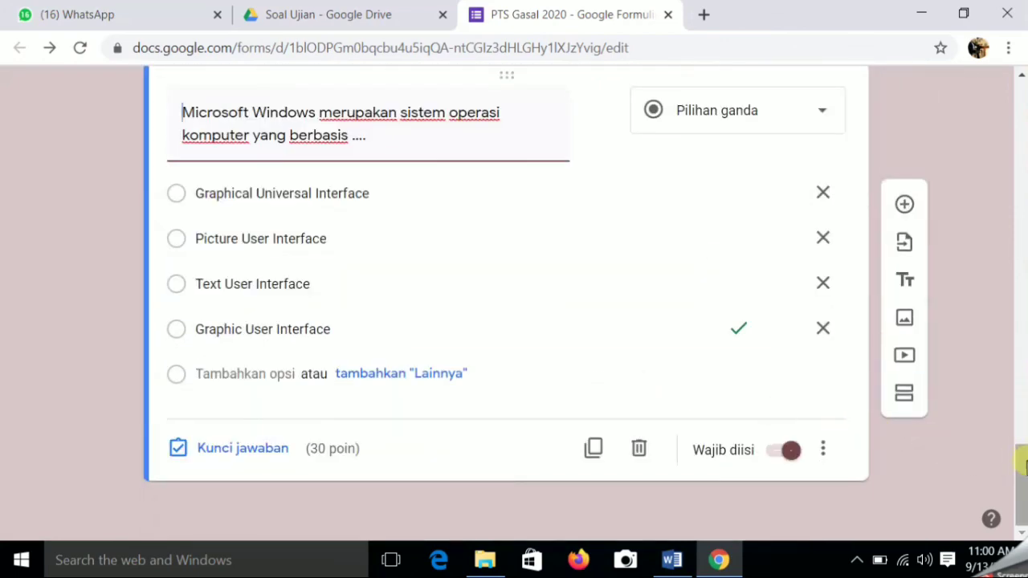
{"action": "left_click_drag", "start_coordinate": [1023, 464], "coordinate": [1003, 87]}
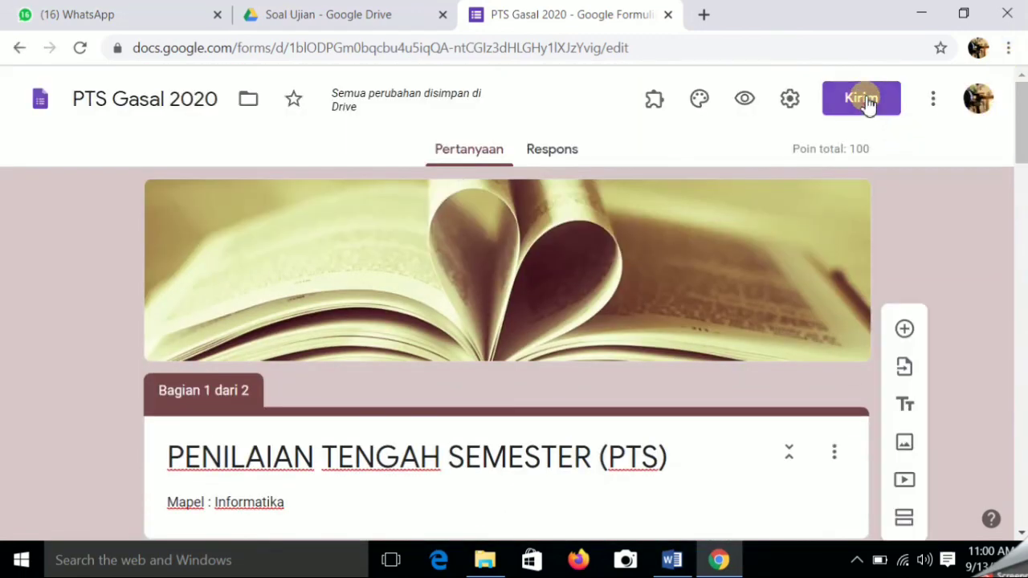
- Switch the form's Send dialog to the link option, enable the shortened forms.gle URL, and copy it
{"action": "left_click", "coordinate": [863, 100]}
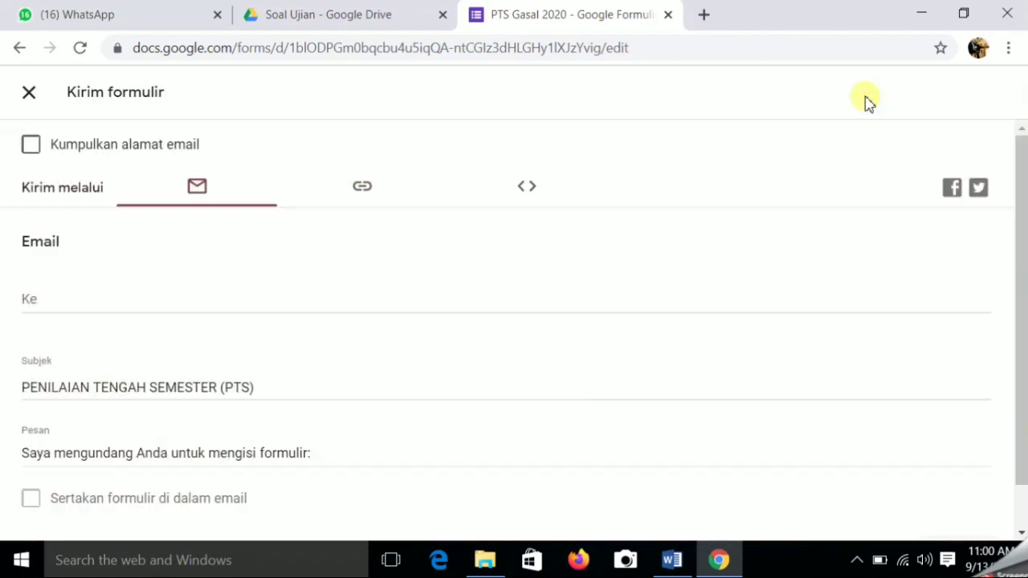
{"action": "left_click", "coordinate": [365, 193]}
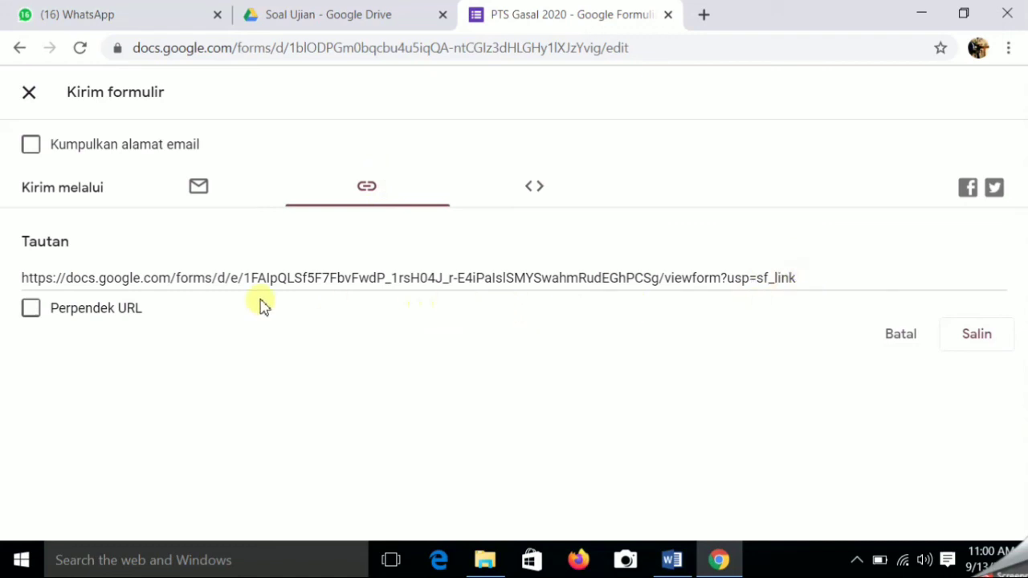
{"action": "left_click", "coordinate": [32, 314]}
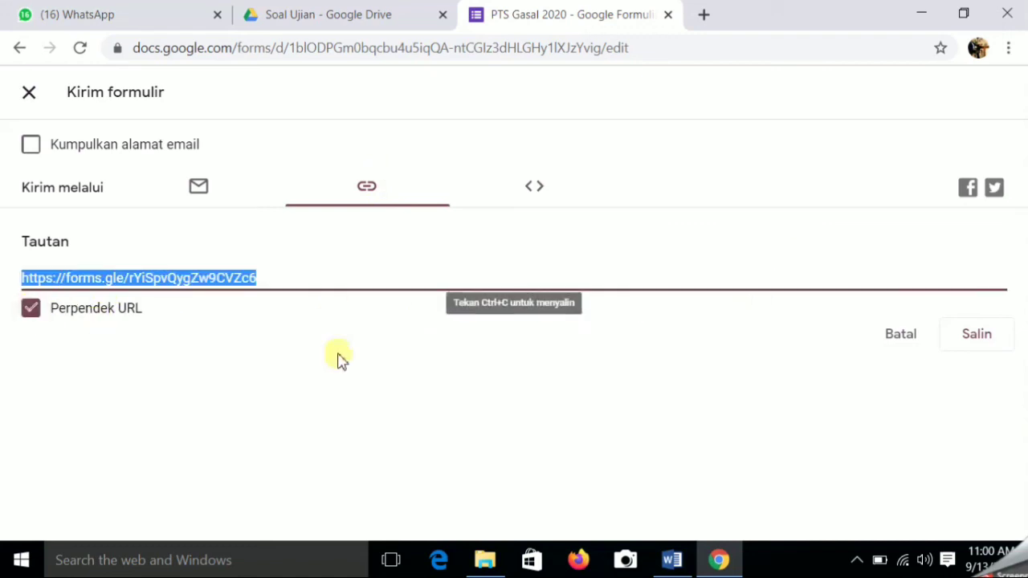
{"action": "left_click", "coordinate": [978, 335]}
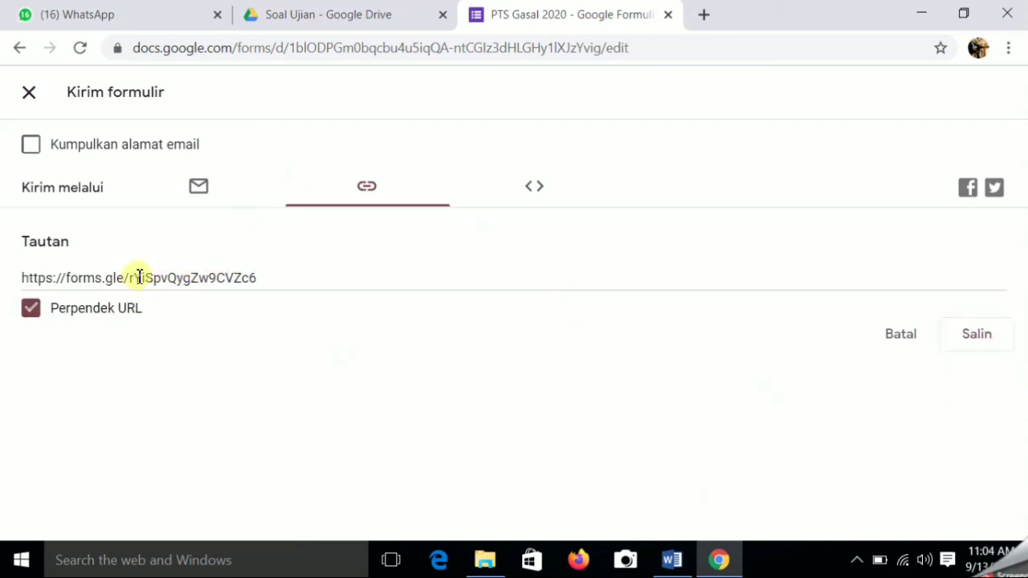
{"action": "left_click", "coordinate": [266, 280]}
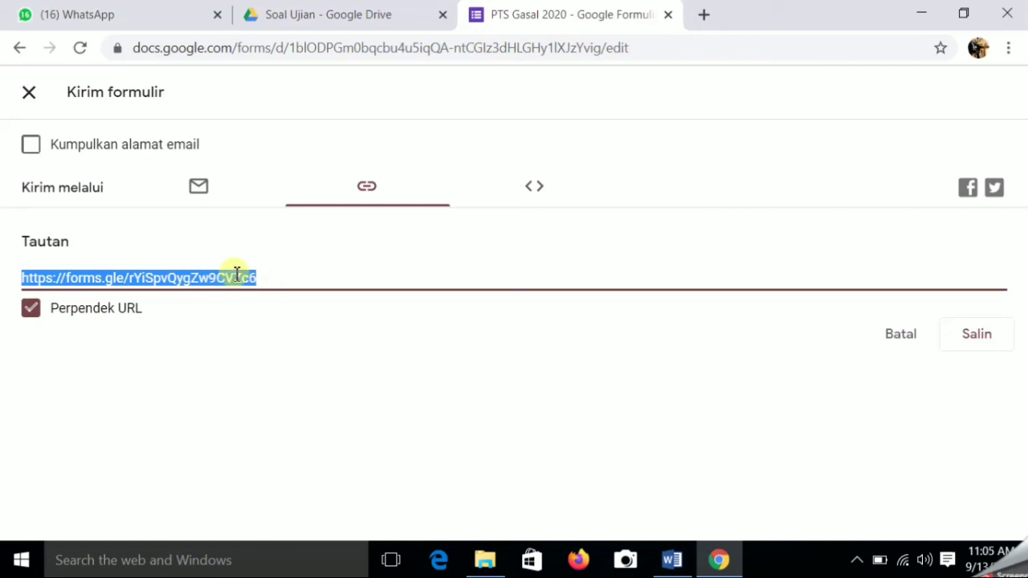
{"action": "left_click", "coordinate": [977, 340]}
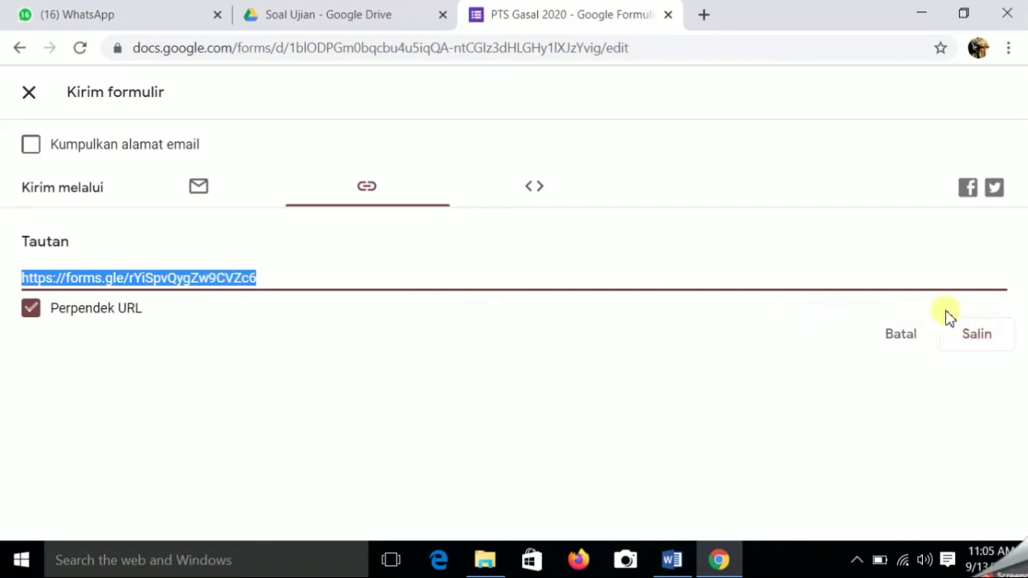
{"action": "left_click", "coordinate": [977, 335]}
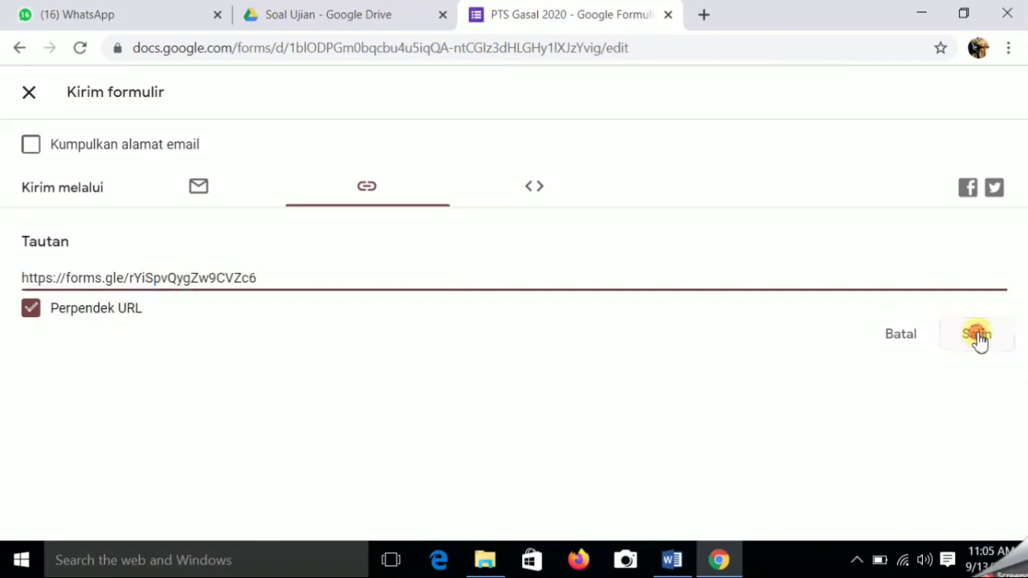
- In WhatsApp, search 'TIK' and open the TIK_Prakarya kls A-E group chat
{"action": "left_click", "coordinate": [109, 16]}
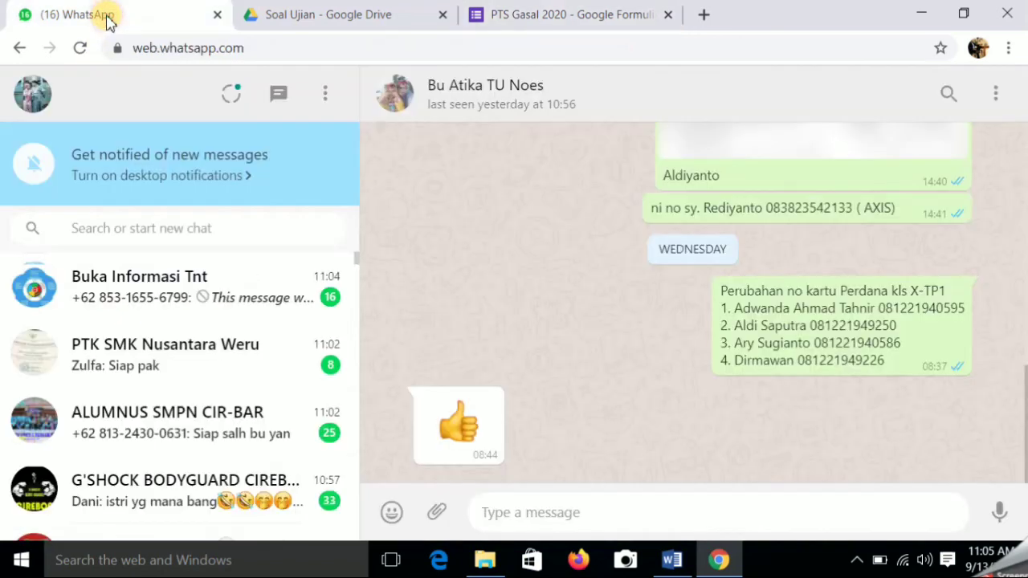
{"action": "left_click", "coordinate": [156, 228]}
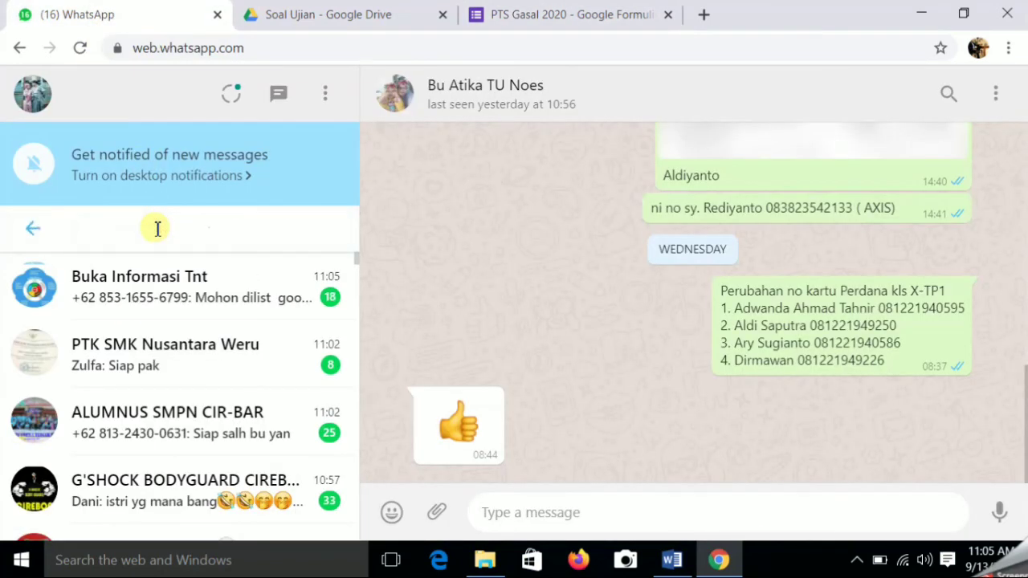
{"action": "type", "text": "T"}
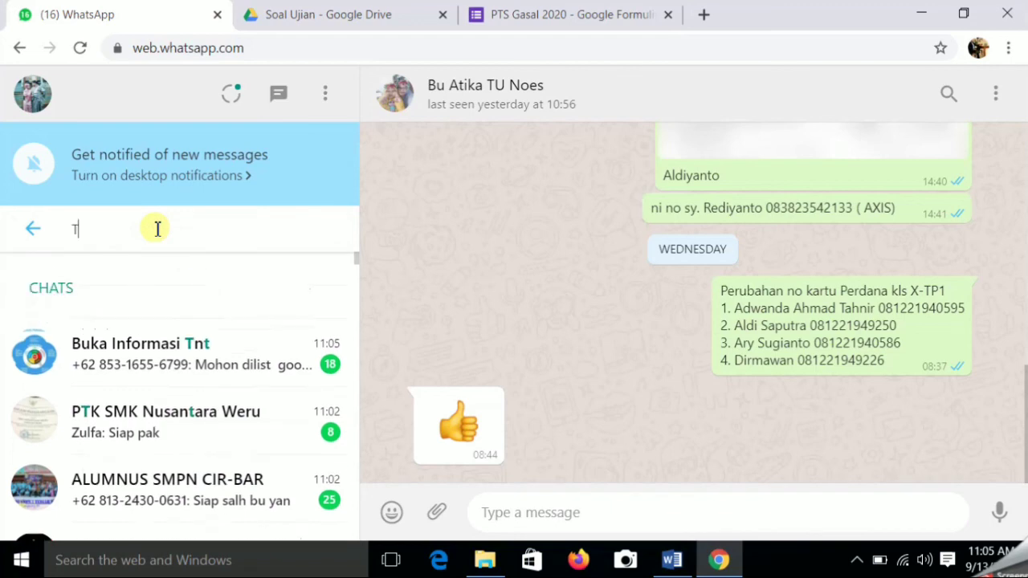
{"action": "type", "text": "IK"}
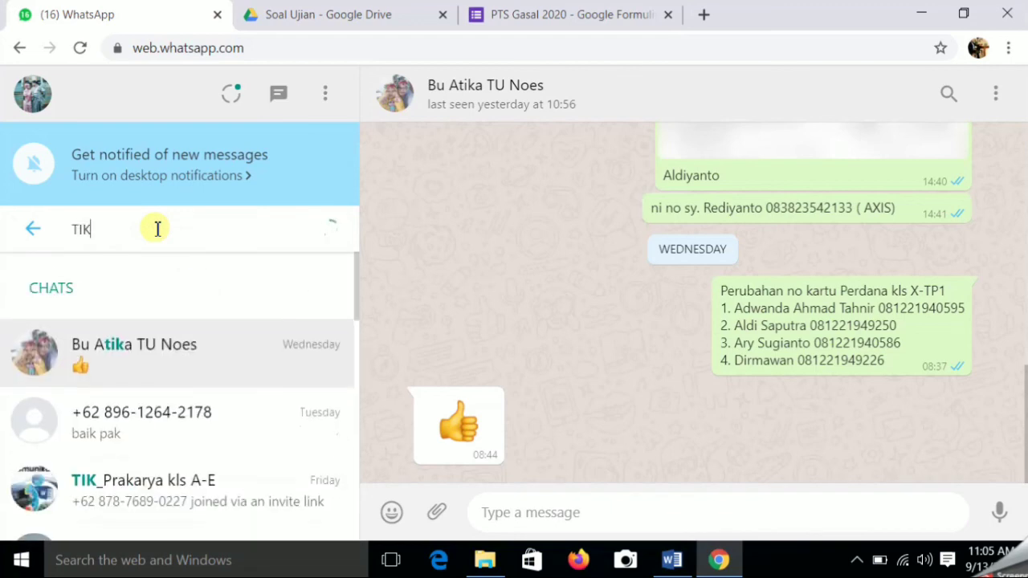
{"action": "left_click", "coordinate": [124, 489]}
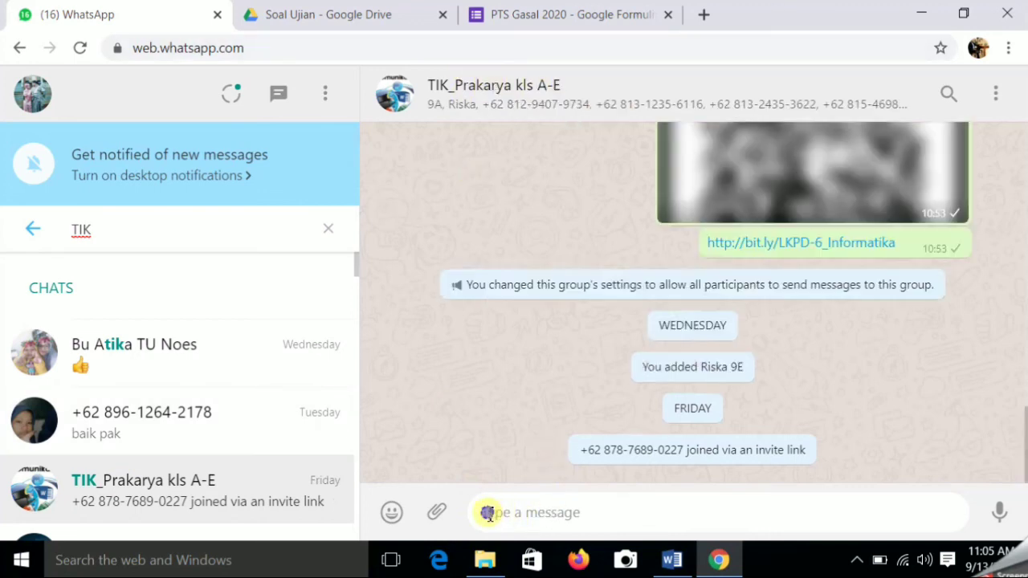
- Paste and send the short form link in the group, then return to the form
{"action": "right_click", "coordinate": [489, 516]}
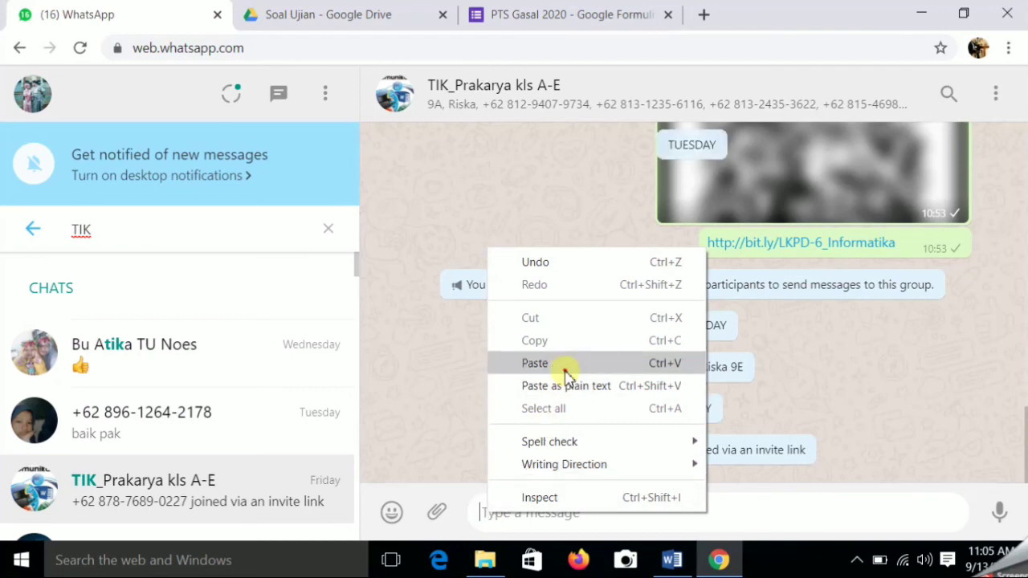
{"action": "left_click", "coordinate": [565, 367]}
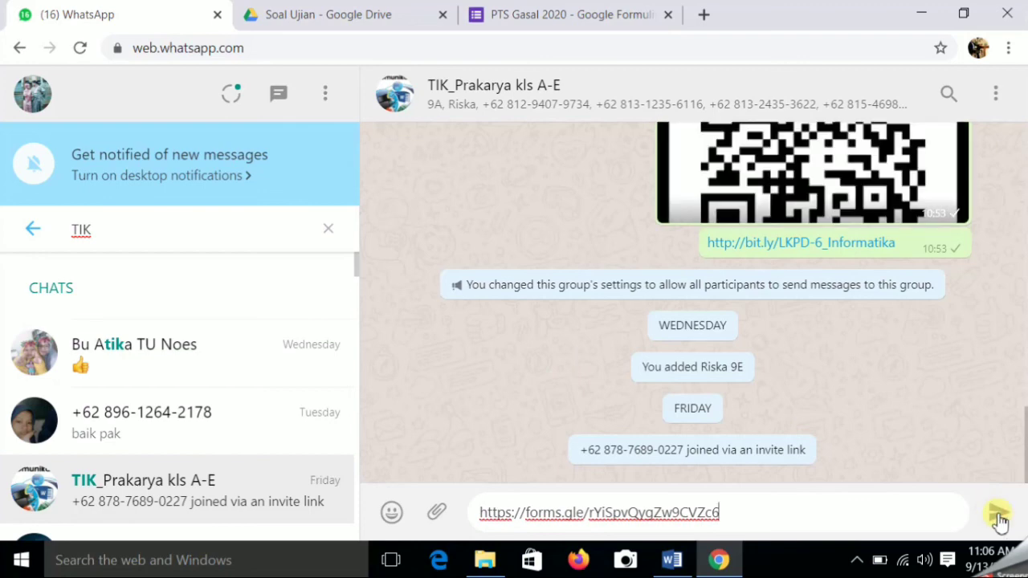
{"action": "left_click", "coordinate": [998, 516]}
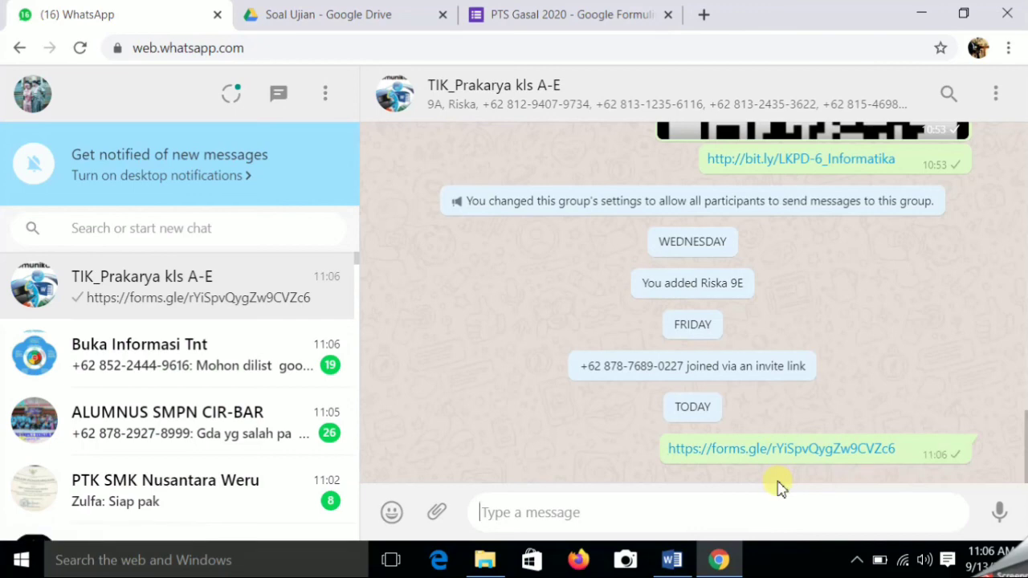
{"action": "left_click", "coordinate": [586, 15]}
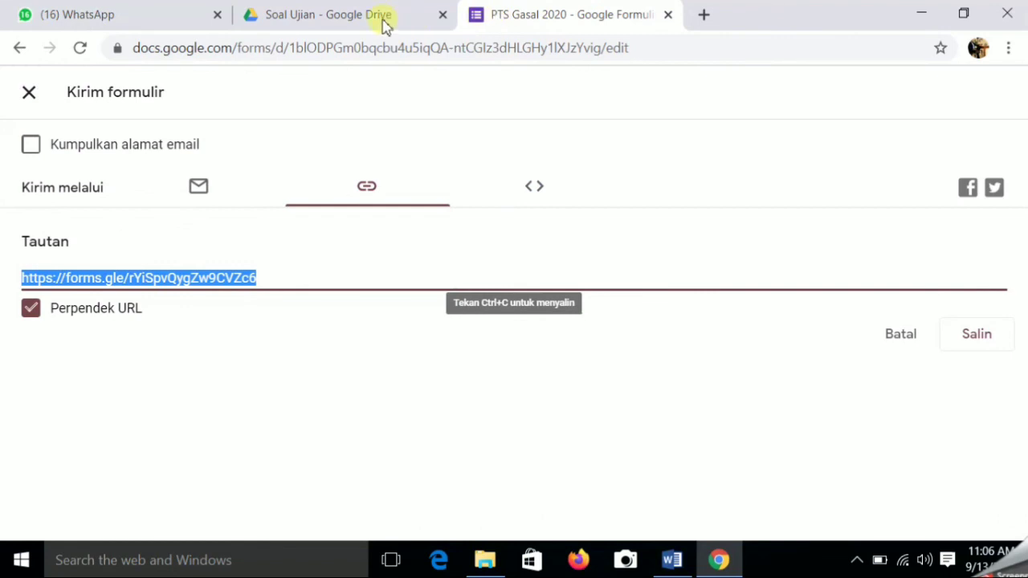